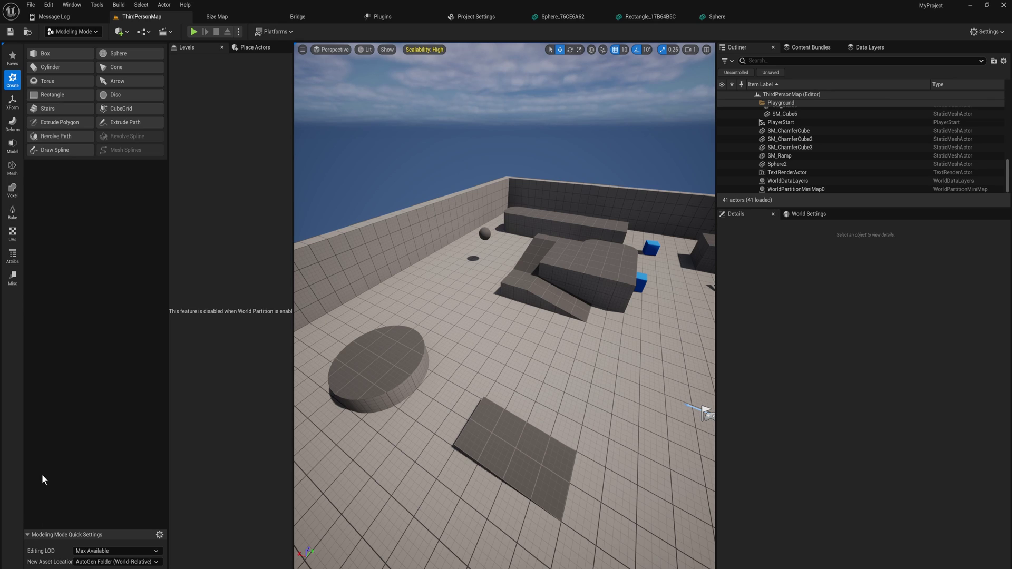
# Step: Switch from Modeling Mode to Selection Mode and show the motionMatch folder's assets in the Content Drawer
pyautogui.hotkey('shift', '1')
pyautogui.scroll(3, 345, 321)
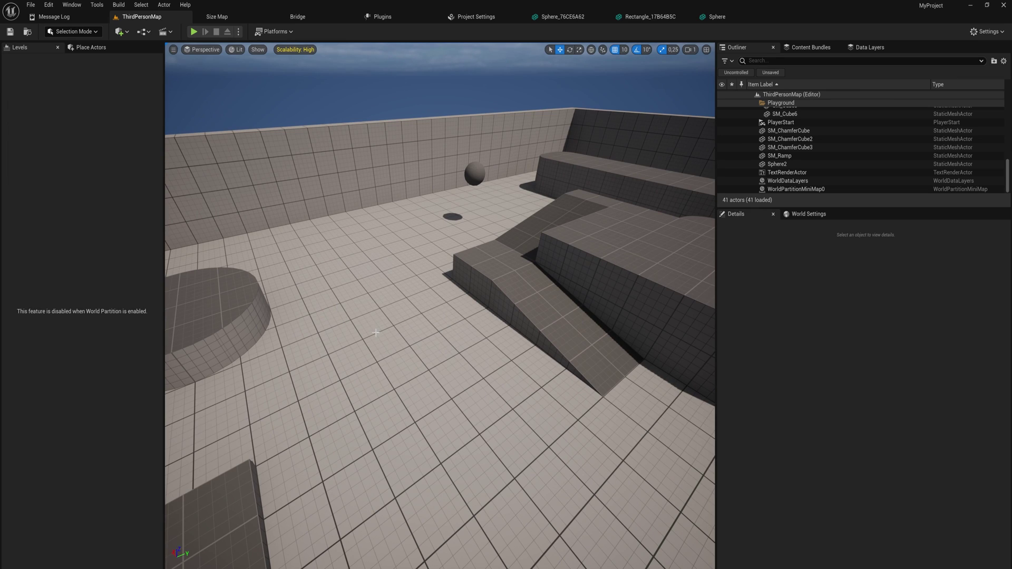
pyautogui.hotkey('ctrl', 'space')
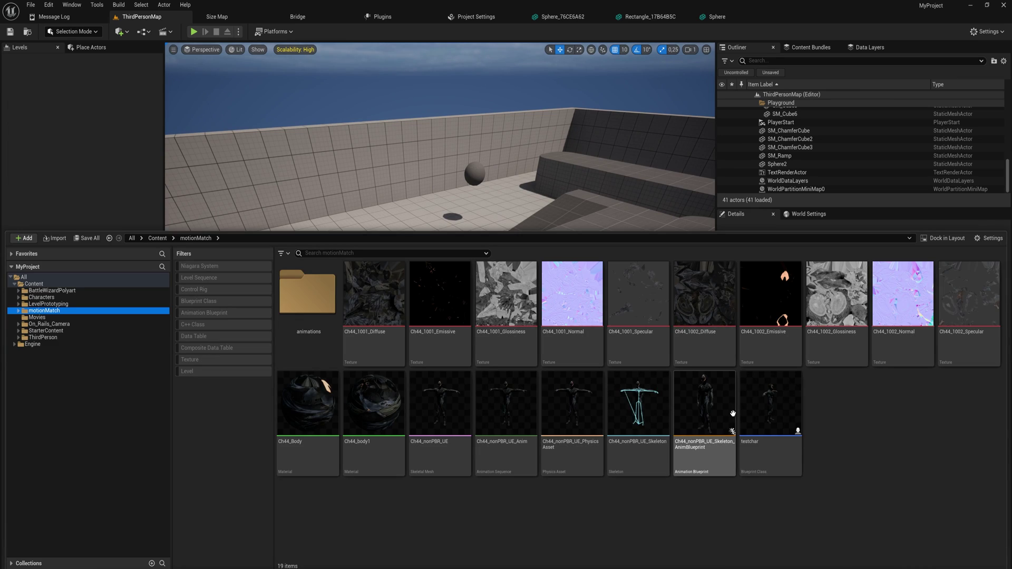
# Step: Open Ch44_nonPBR_UE_Skeleton, inspect its root, Ch44 and ik_foot_root bones, then return to ThirdPersonMap
pyautogui.doubleClick(656, 423)
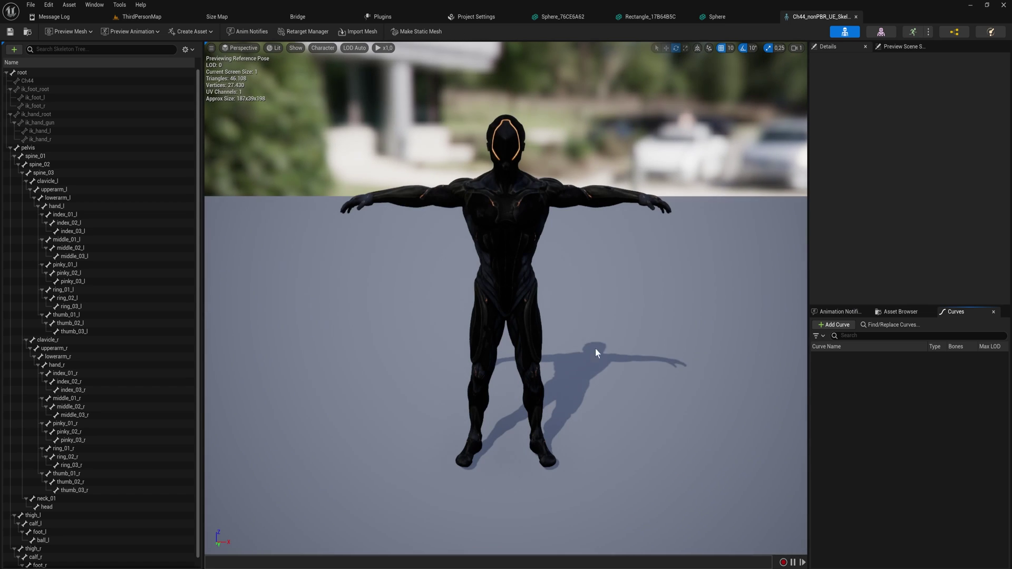
pyautogui.click(95, 71)
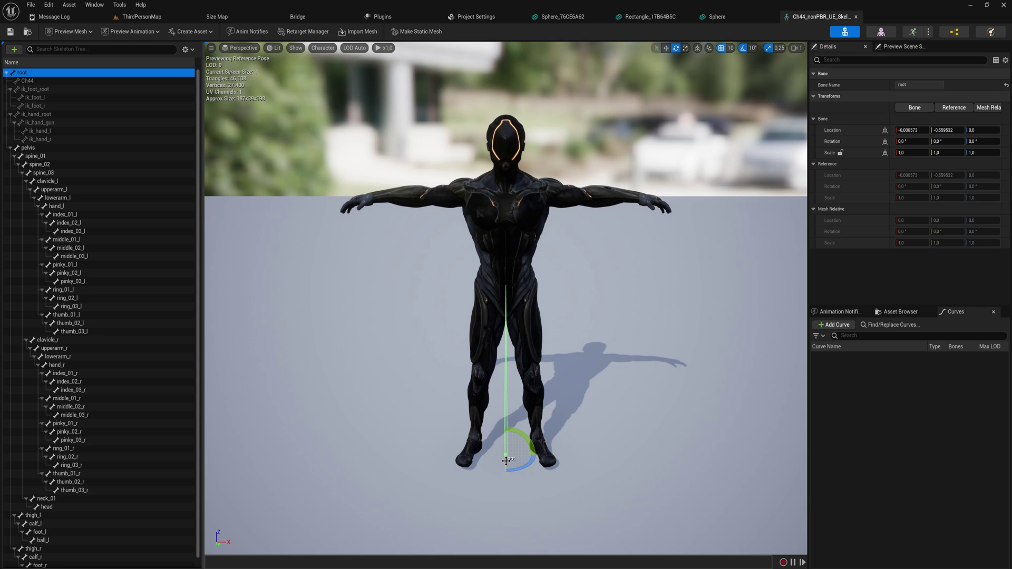
pyautogui.click(91, 82)
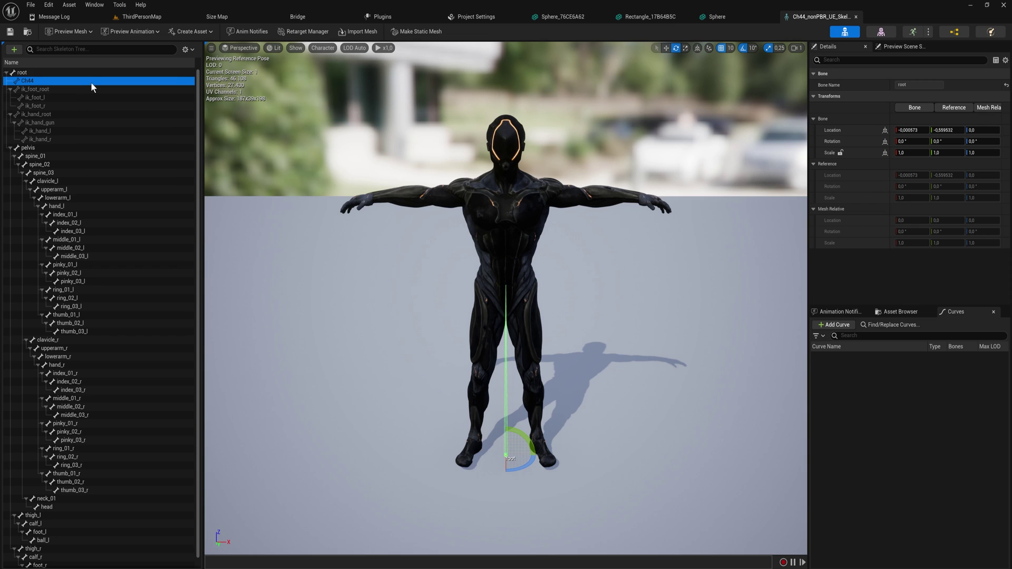
pyautogui.click(90, 89)
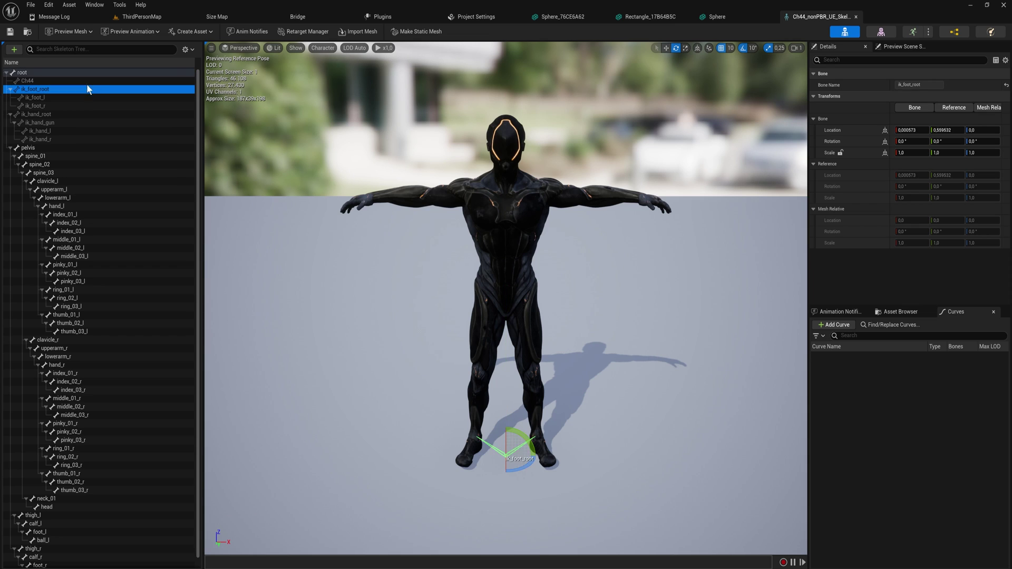
pyautogui.press('Up')
pyautogui.press('Up')
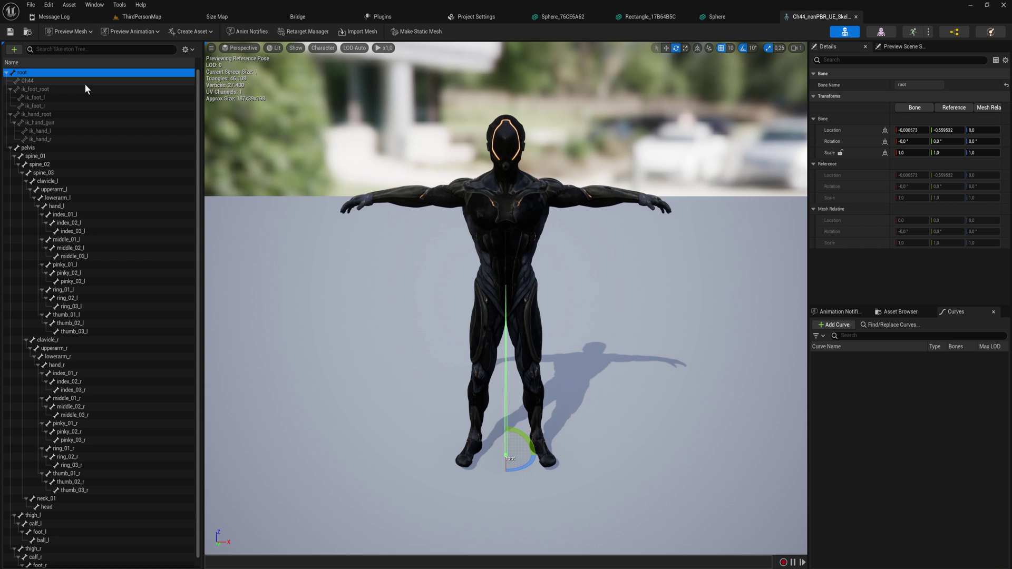
pyautogui.click(140, 16)
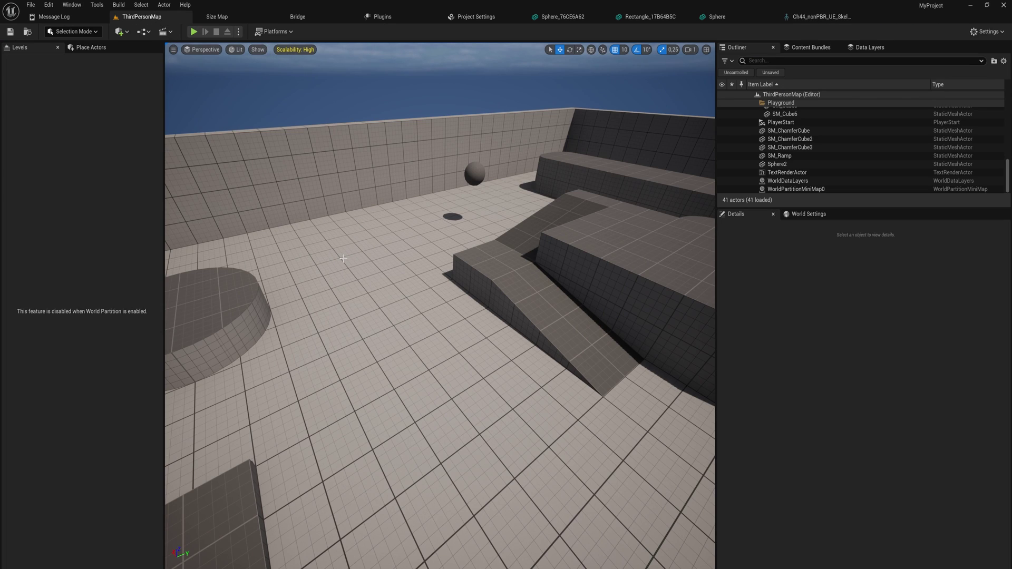
pyautogui.hotkey('alt', 'Tab')
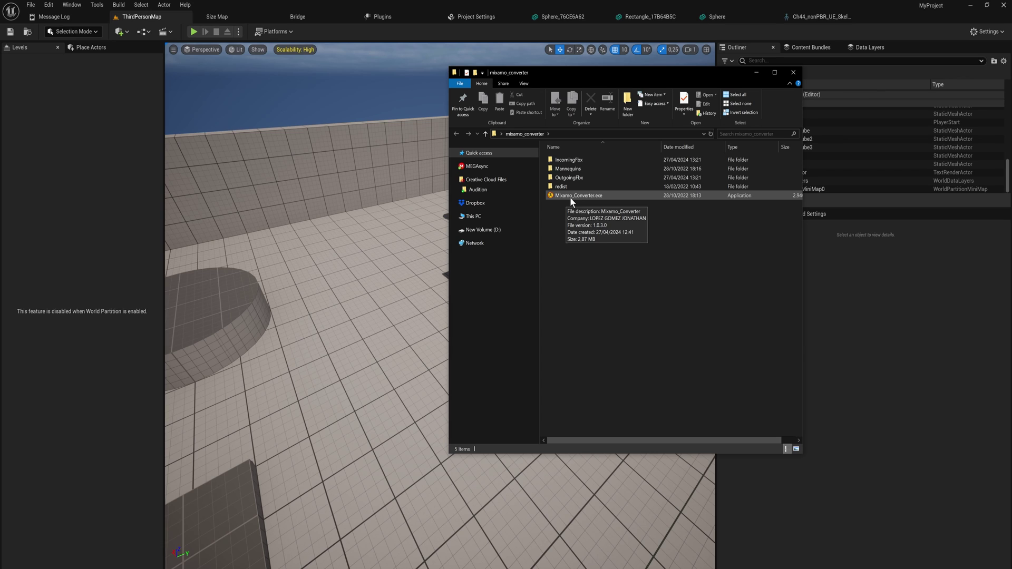
# Step: Launch Mixamo_Converter.exe from the mixamo_converter folder
pyautogui.doubleClick(570, 197)
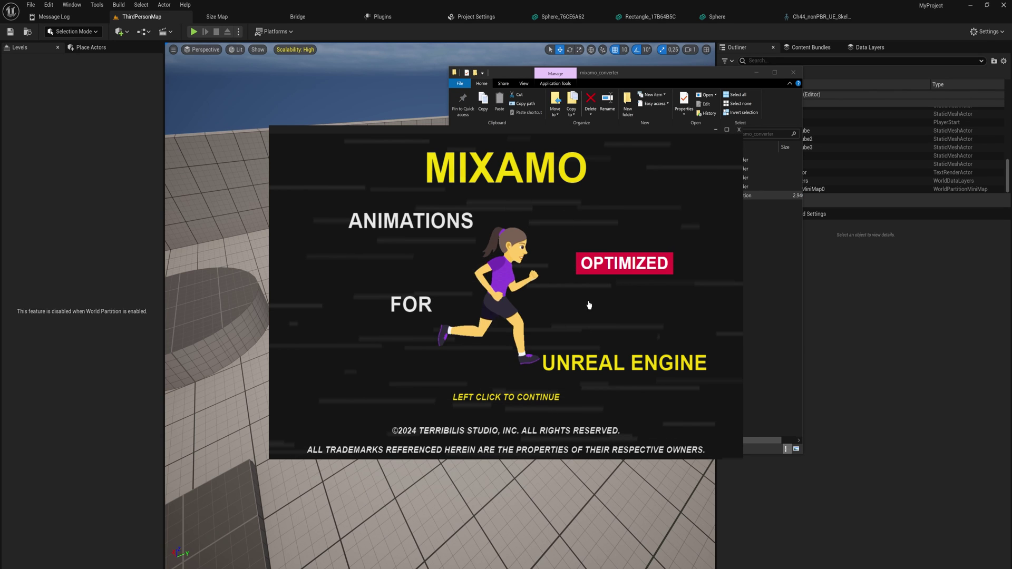
# Step: Start the conversion process targeting the UE5 mannequin and check the original animations in IncomingFbx
pyautogui.click(591, 308)
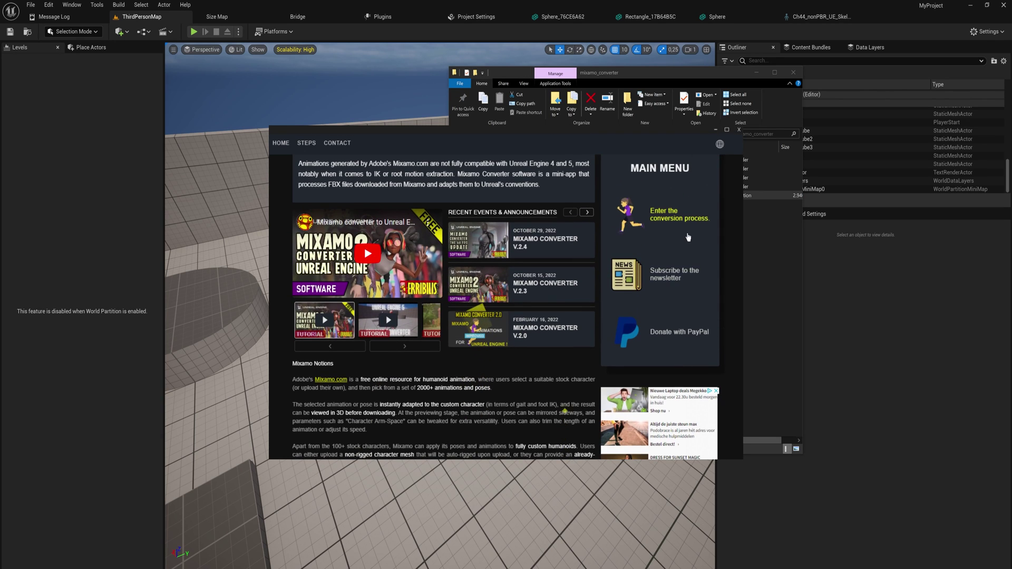
pyautogui.click(675, 226)
pyautogui.click(530, 300)
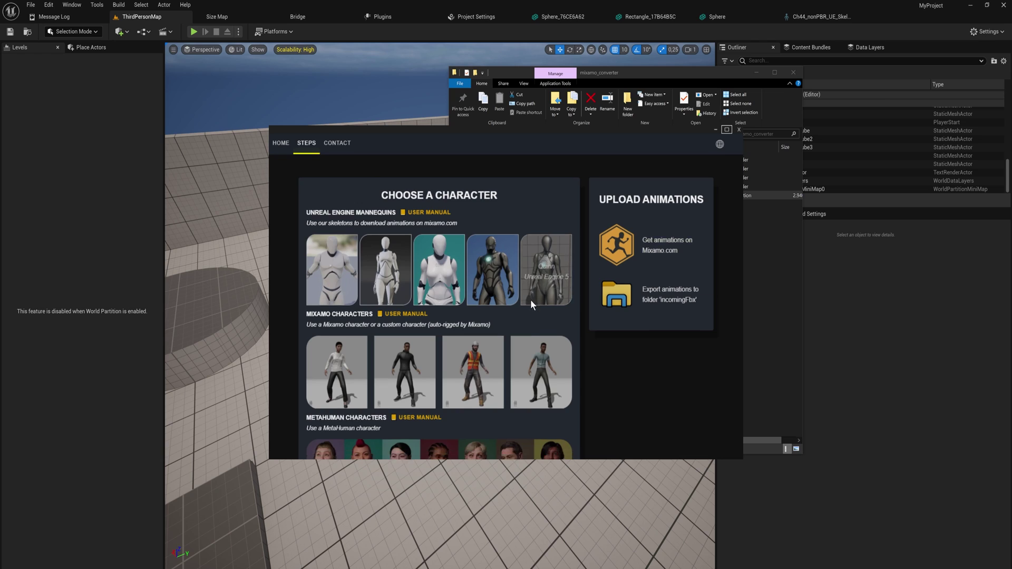
pyautogui.scroll(-4, 401, 194)
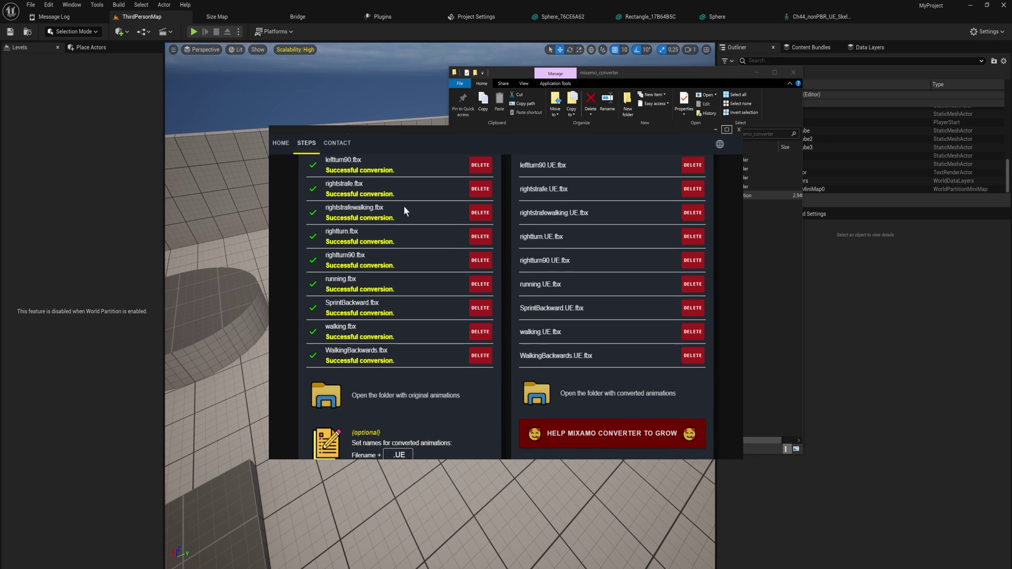
pyautogui.click(393, 395)
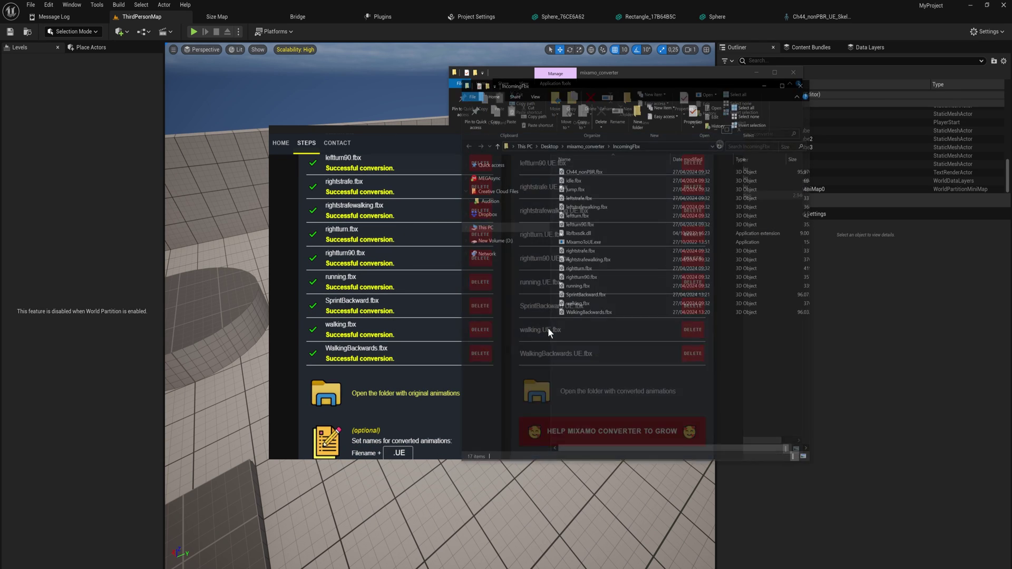
pyautogui.moveTo(626, 332); pyautogui.dragTo(599, 250)
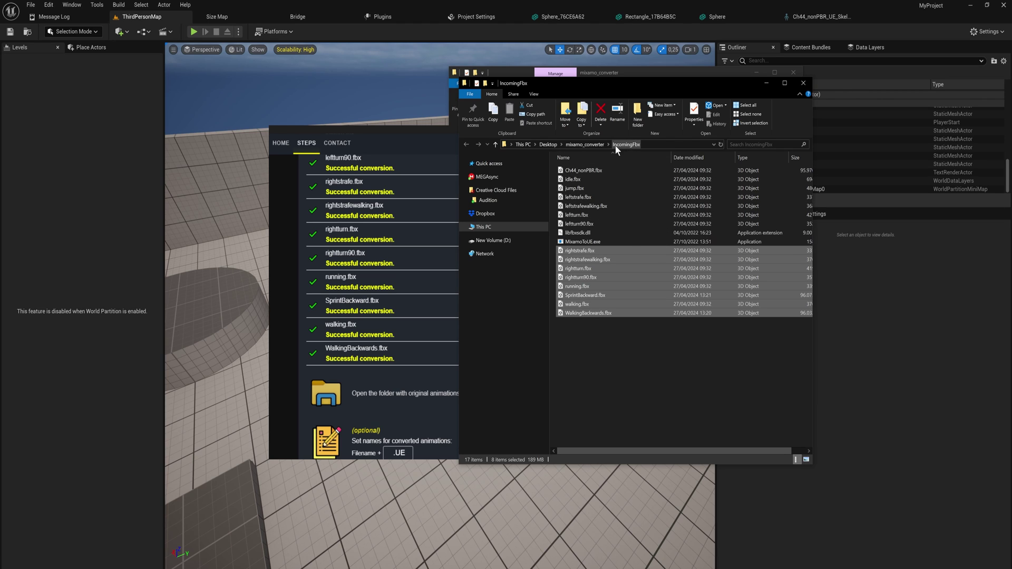
# Step: Review the list of 15 converted animations and bring up the converted-animations folder
pyautogui.click(428, 142)
pyautogui.scroll(-3, 428, 319)
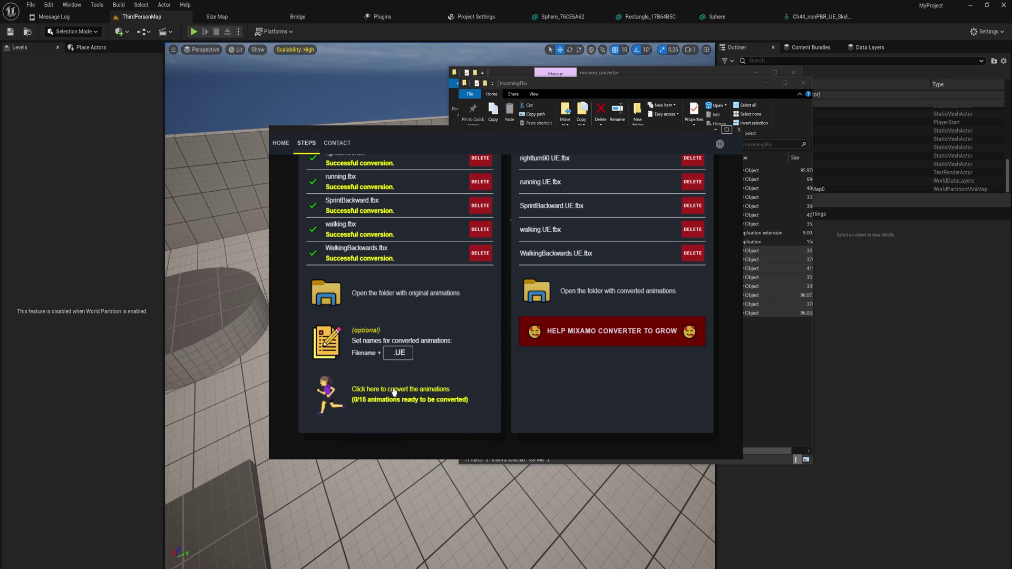
pyautogui.scroll(7, 545, 321)
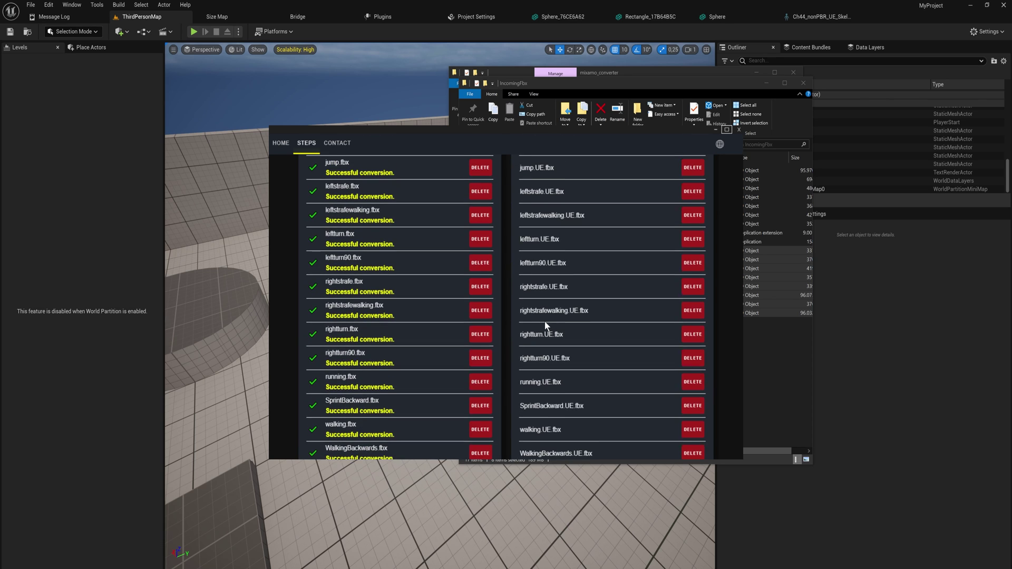
pyautogui.scroll(-8, 545, 322)
pyautogui.scroll(8, 547, 320)
pyautogui.scroll(2, 552, 314)
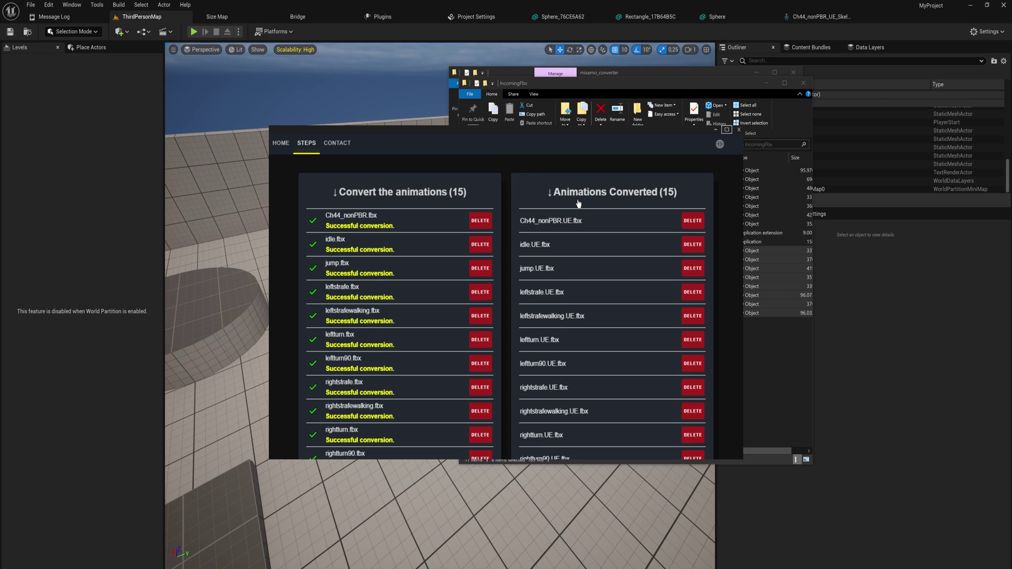
pyautogui.scroll(-1, 604, 296)
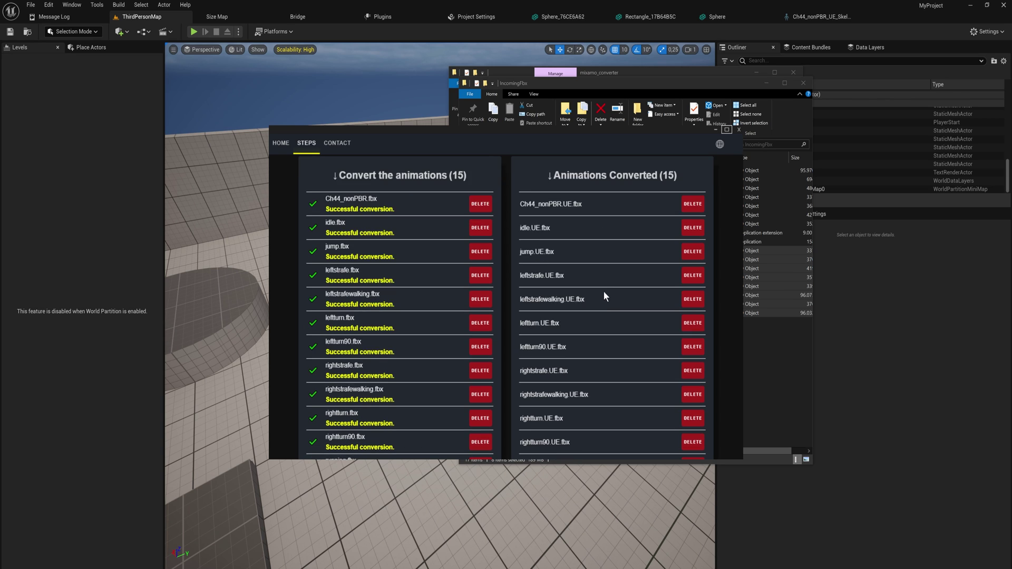
pyautogui.scroll(-5, 604, 297)
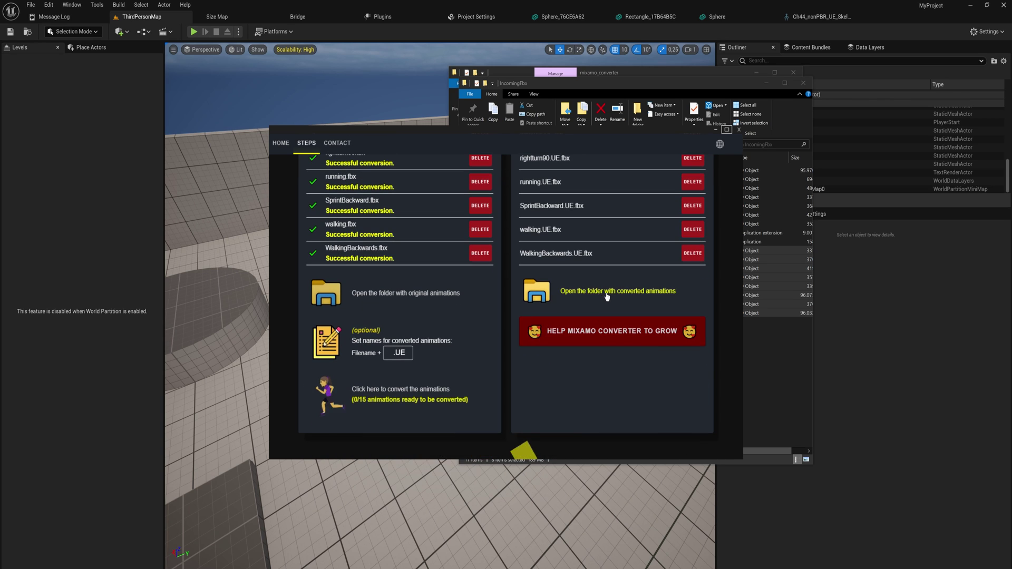
pyautogui.click(607, 297)
# Step: Select the converted .UE.fbx animations, then the Ch44_nonPBR.UE.fbx character file, in OutgoingFbx
pyautogui.moveTo(644, 373); pyautogui.dragTo(601, 210)
pyautogui.click(582, 217)
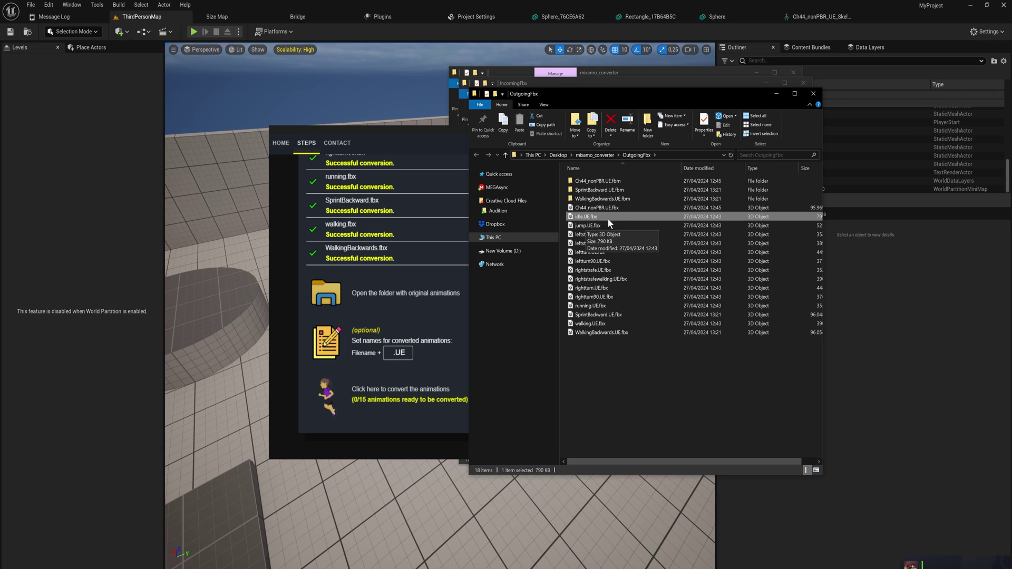
pyautogui.moveTo(647, 356); pyautogui.dragTo(592, 232)
pyautogui.moveTo(650, 395); pyautogui.dragTo(624, 370)
pyautogui.click(611, 209)
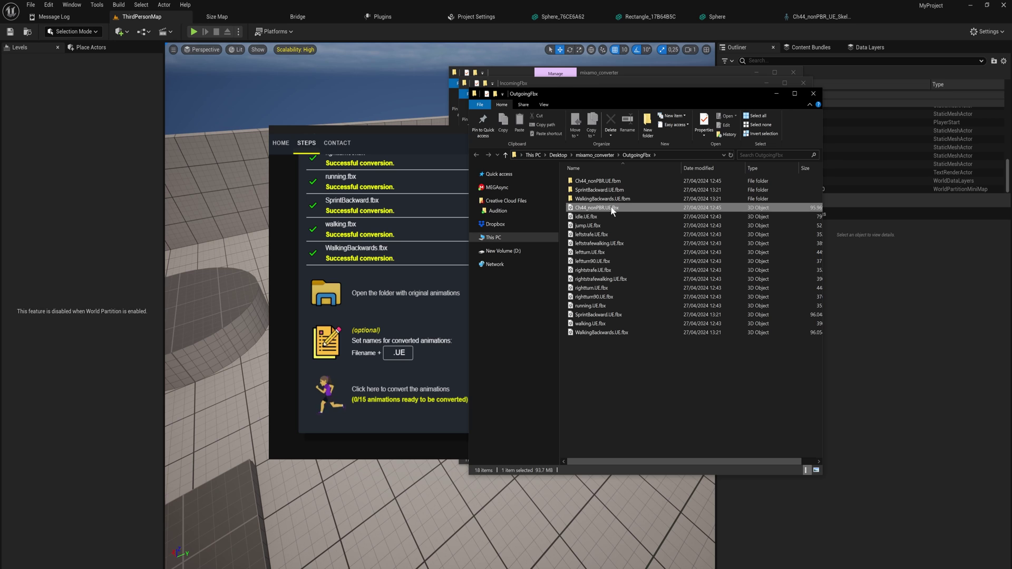
# Step: Return to Unreal and show the ThirdPerson folder in the Content Drawer
pyautogui.click(221, 346)
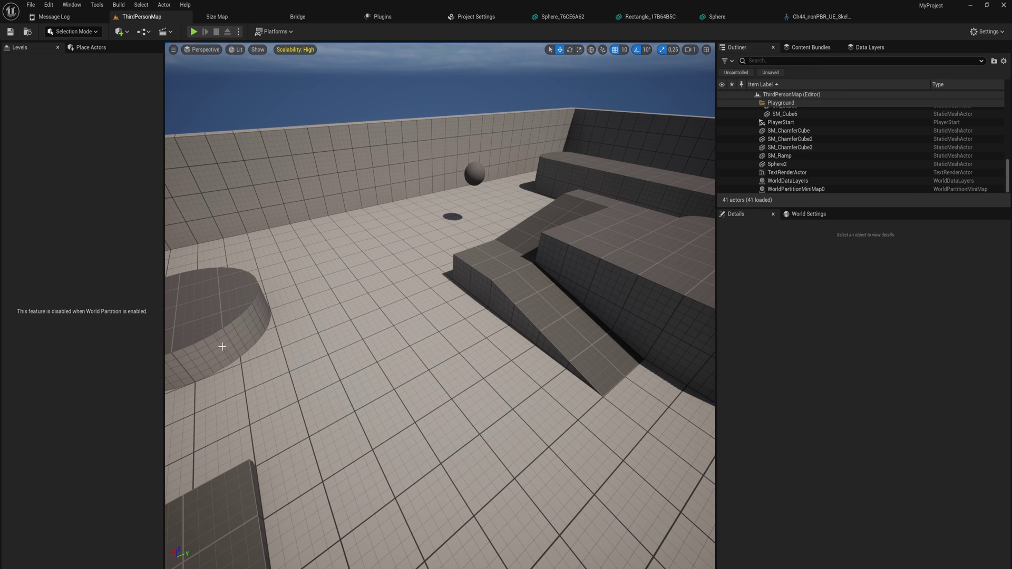
pyautogui.rightClick(222, 346)
pyautogui.moveTo(486, 404); pyautogui.dragTo(485, 392, button='right')
pyautogui.hotkey('ctrl', 'space')
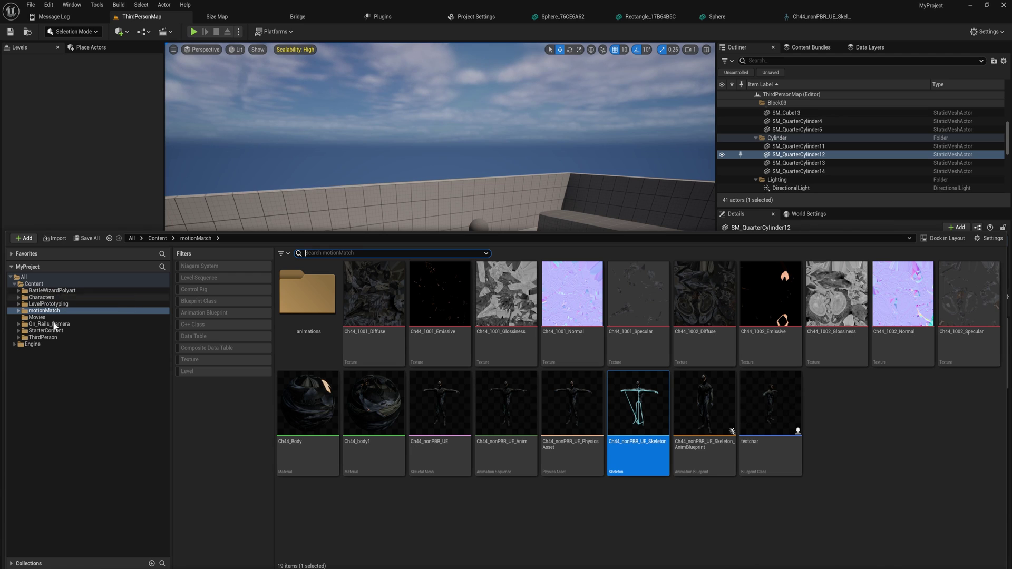
pyautogui.click(57, 338)
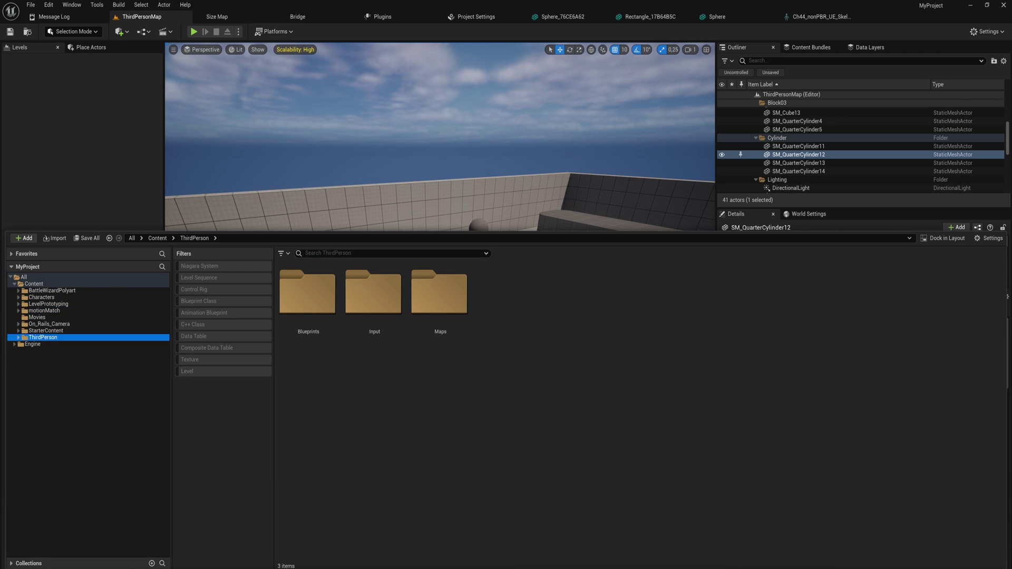
# Step: Import Ch44_nonPBR.UE.fbx from OutgoingFbx into the ThirdPerson folder, confirming for all files
pyautogui.moveTo(260, 568)
pyautogui.click(420, 548)
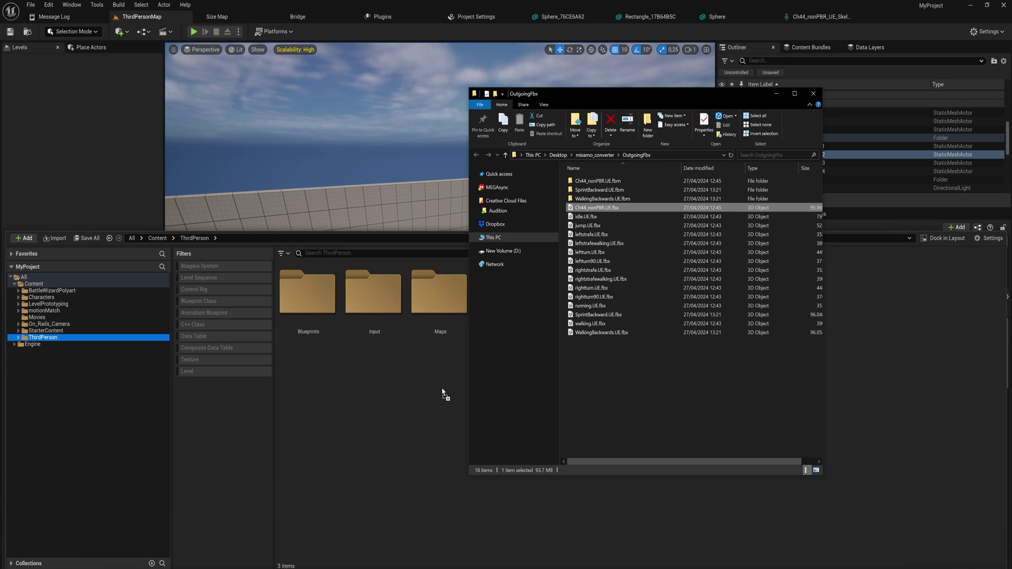
pyautogui.moveTo(596, 208); pyautogui.dragTo(379, 401)
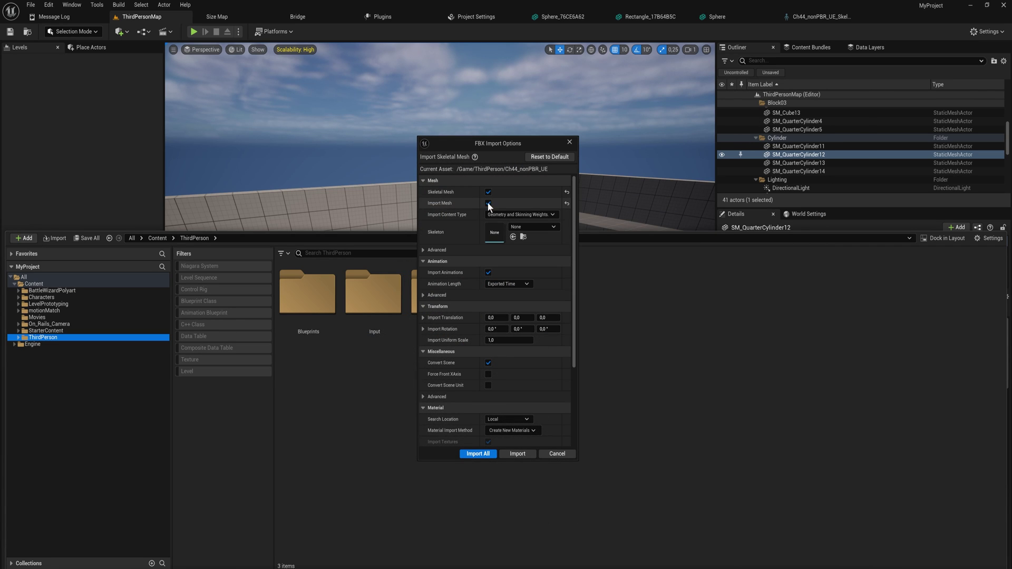
pyautogui.click(493, 456)
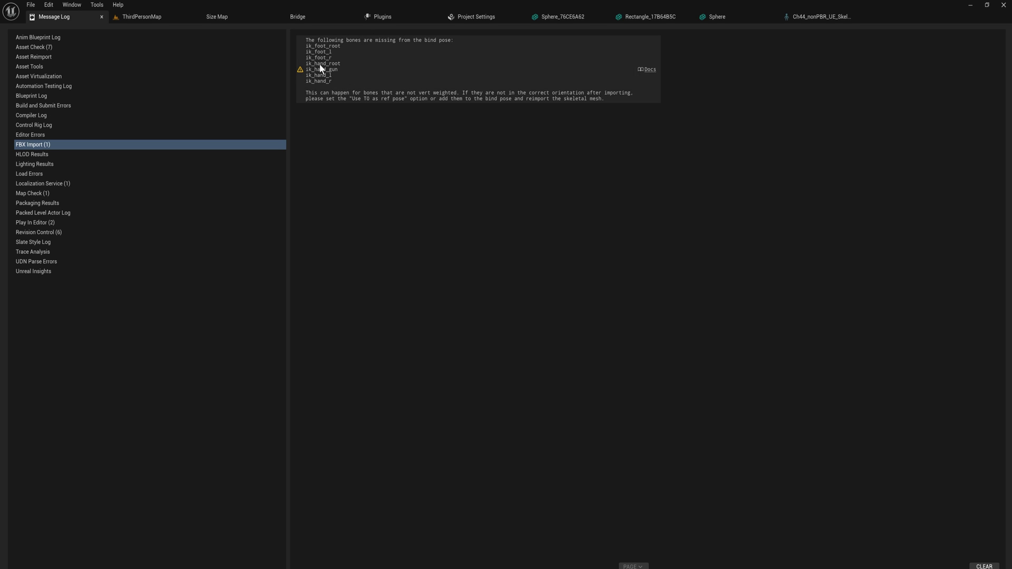
# Step: Back in ThirdPersonMap with the Content Drawer up, select the fourteen converted animation FBX files
pyautogui.click(141, 16)
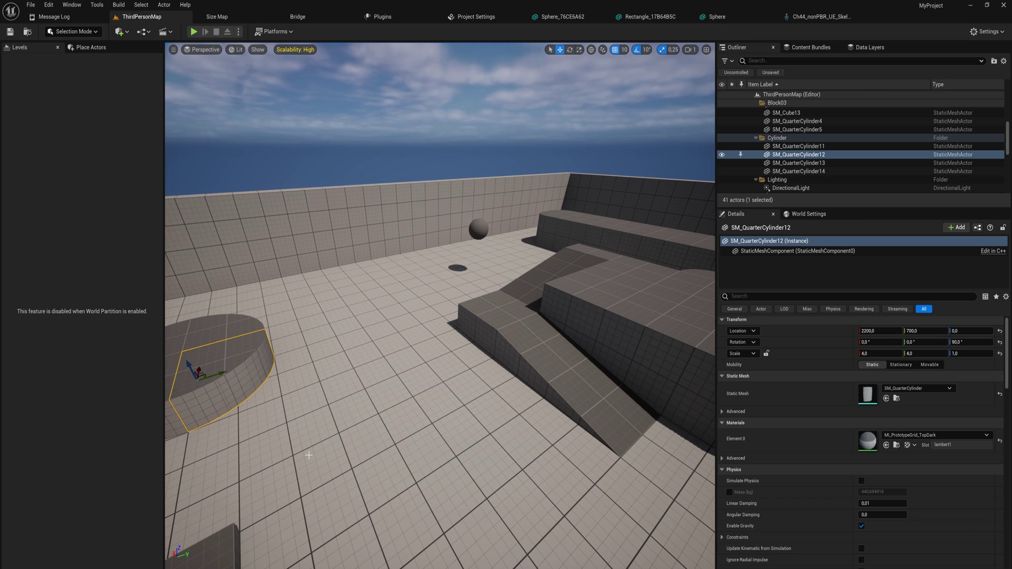
pyautogui.hotkey('ctrl', 'space')
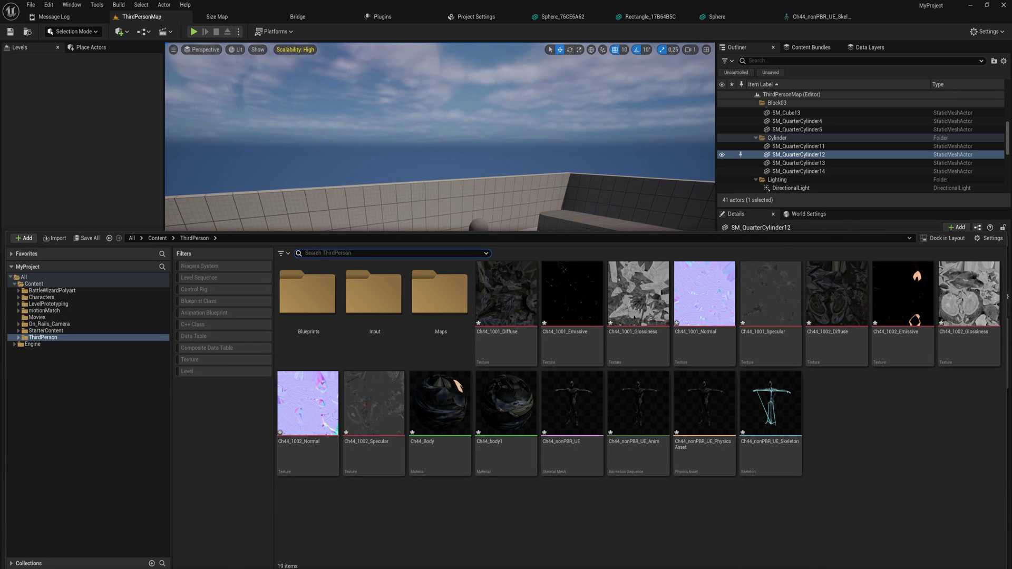
pyautogui.click(422, 554)
pyautogui.moveTo(647, 372); pyautogui.dragTo(875, 445)
# Step: Import the fourteen animations idle_UE through WalkingBackwards_UE onto Ch44_nonPBR_UE_Skeleton with Import All
pyautogui.click(456, 143)
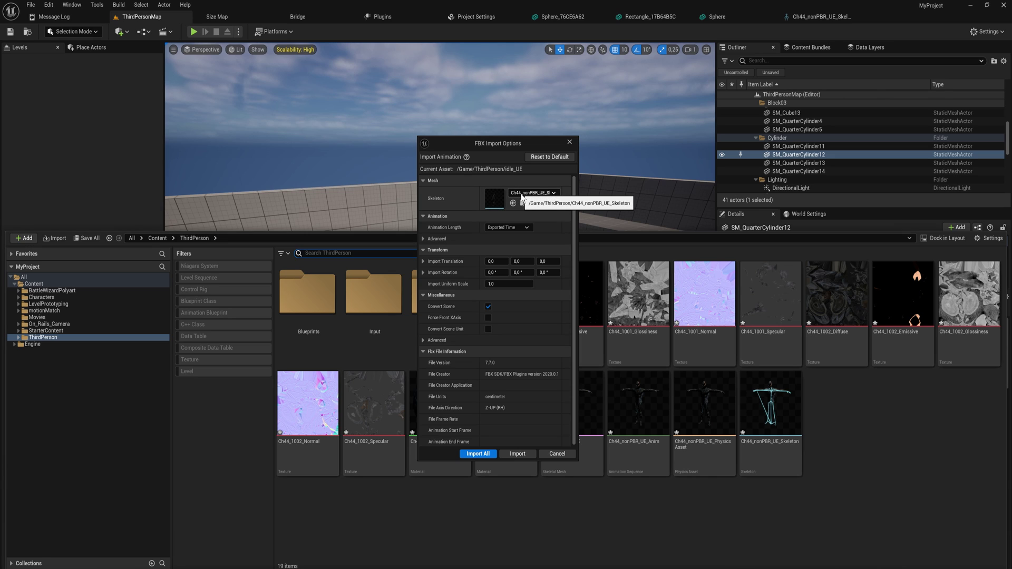
pyautogui.click(484, 453)
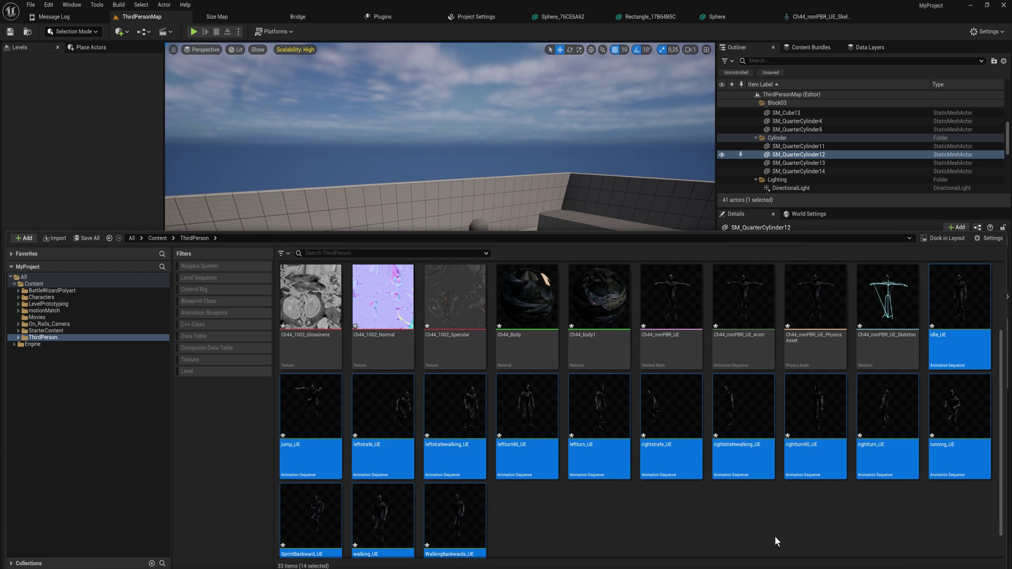
pyautogui.scroll(1, 761, 513)
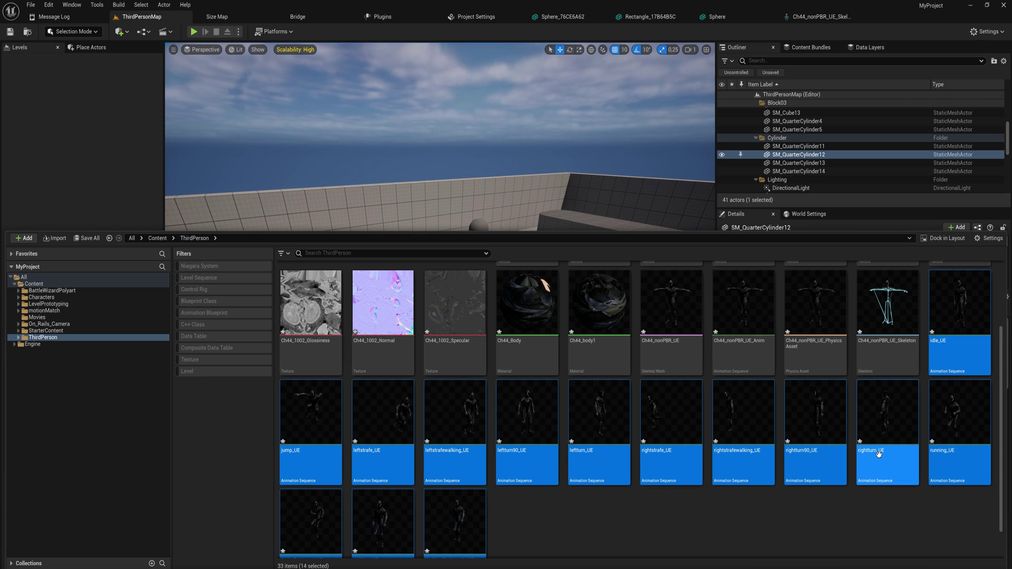
# Step: Select the nine locomotion animations: idle, strafes, running, SprintBackward, walking and WalkingBackwards
pyautogui.click(951, 327)
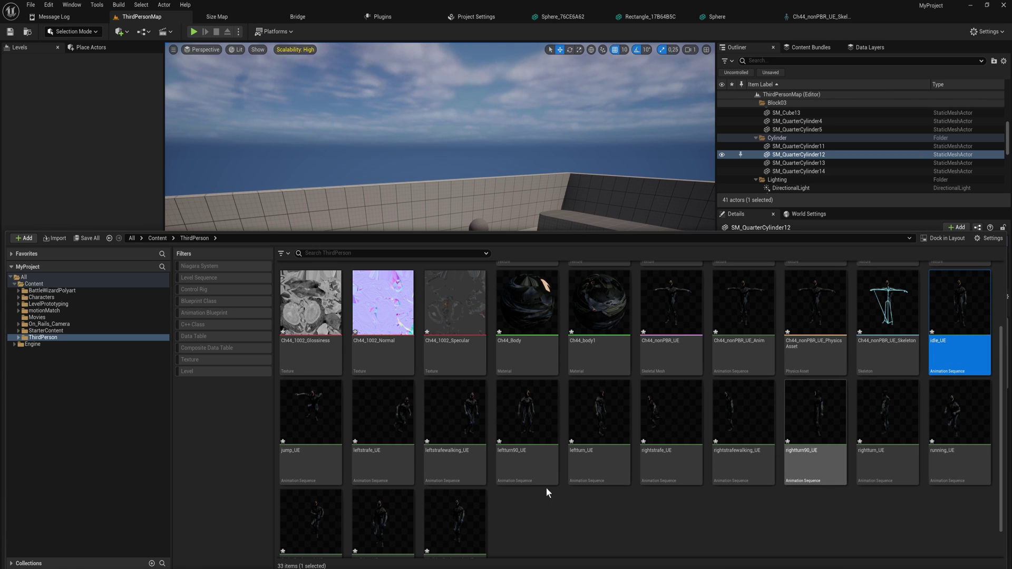
pyautogui.keyDown('ctrl'); pyautogui.click(402, 468); pyautogui.keyUp('ctrl')
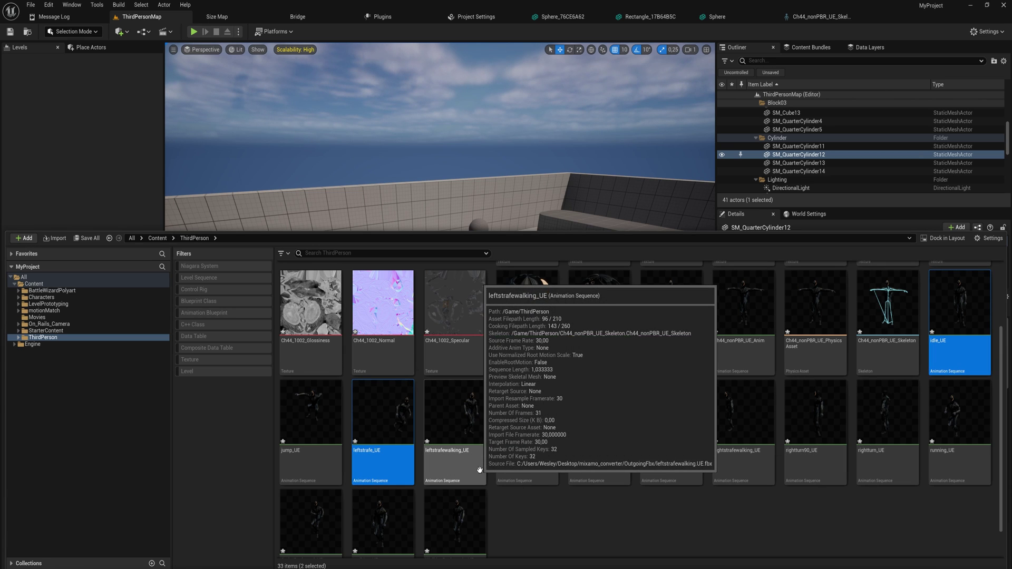
pyautogui.keyDown('ctrl'); pyautogui.click(483, 466); pyautogui.keyUp('ctrl')
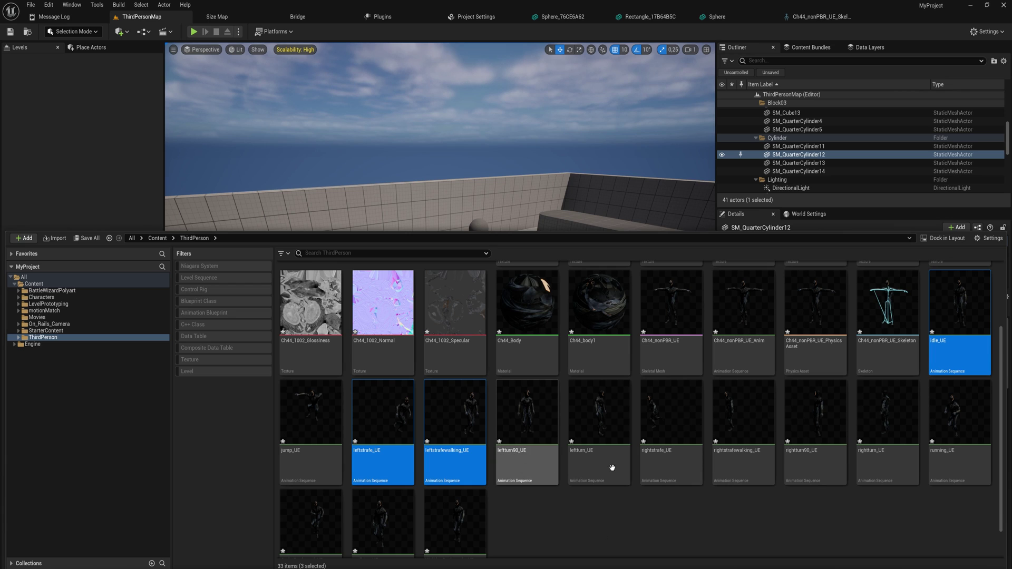
pyautogui.keyDown('ctrl'); pyautogui.click(677, 466); pyautogui.keyUp('ctrl')
pyautogui.keyDown('ctrl'); pyautogui.click(772, 475); pyautogui.keyUp('ctrl')
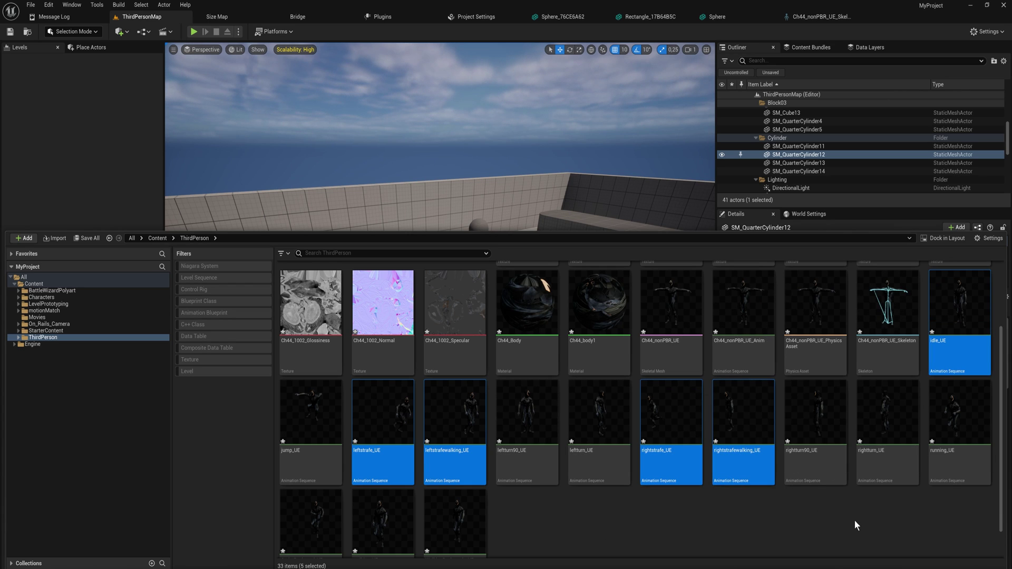
pyautogui.keyDown('ctrl'); pyautogui.click(957, 462); pyautogui.keyUp('ctrl')
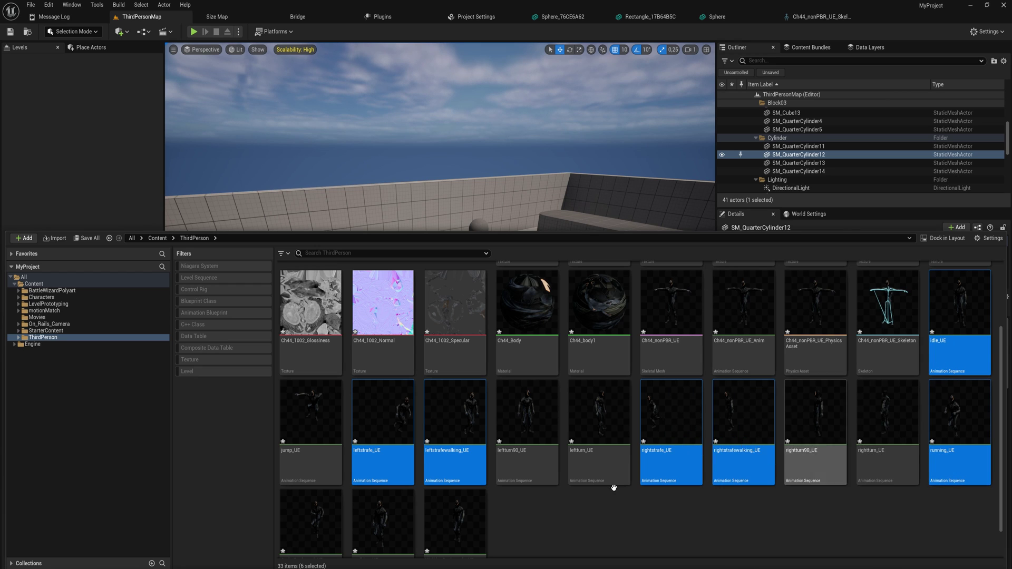
pyautogui.scroll(-1, 527, 490)
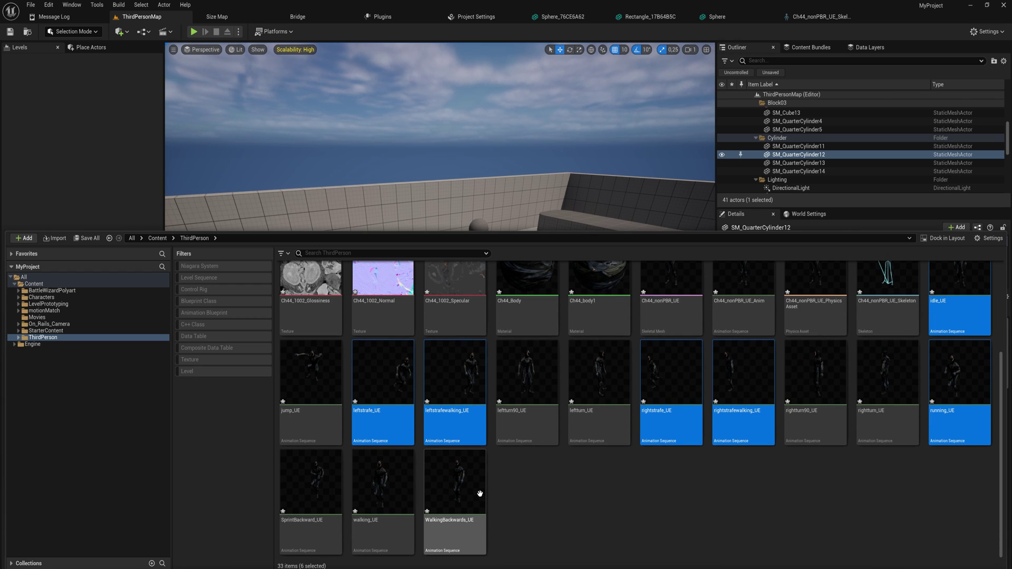
pyautogui.keyDown('ctrl'); pyautogui.click(339, 485); pyautogui.keyUp('ctrl')
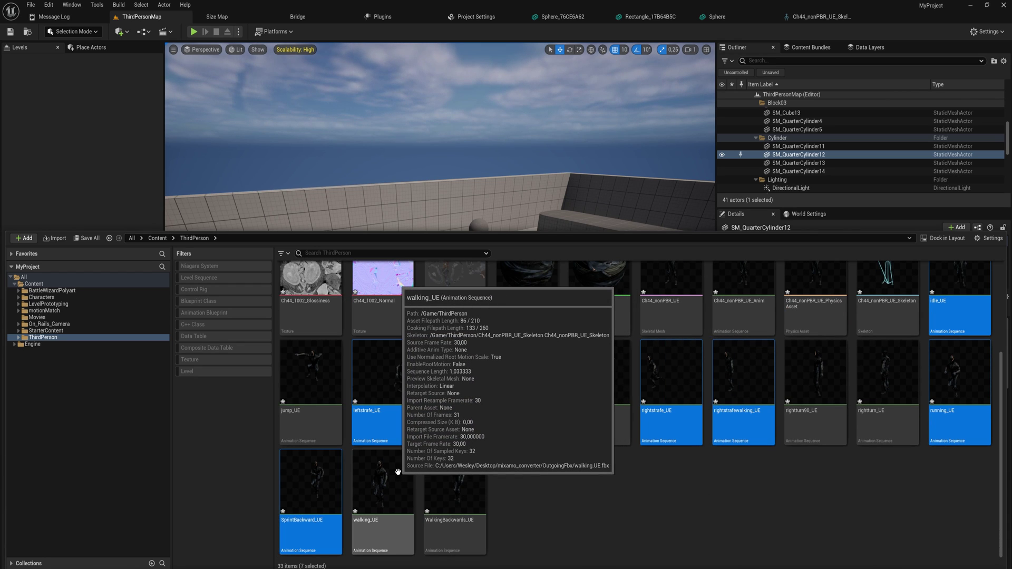
pyautogui.keyDown('ctrl'); pyautogui.click(398, 471); pyautogui.keyUp('ctrl')
pyautogui.keyDown('ctrl'); pyautogui.click(457, 485); pyautogui.keyUp('ctrl')
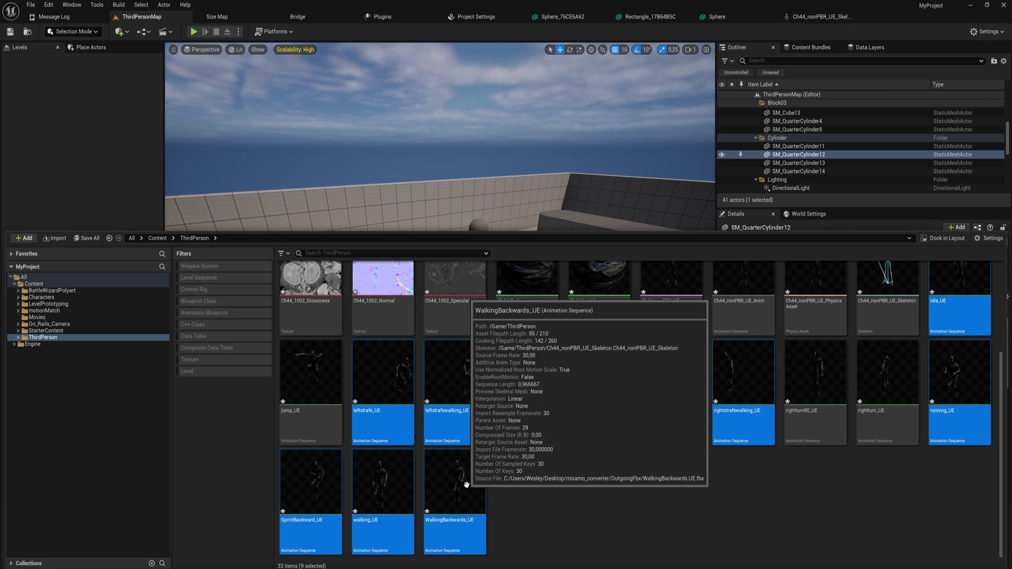
# Step: Edit the nine selected animations together in the Property Matrix
pyautogui.rightClick(671, 374)
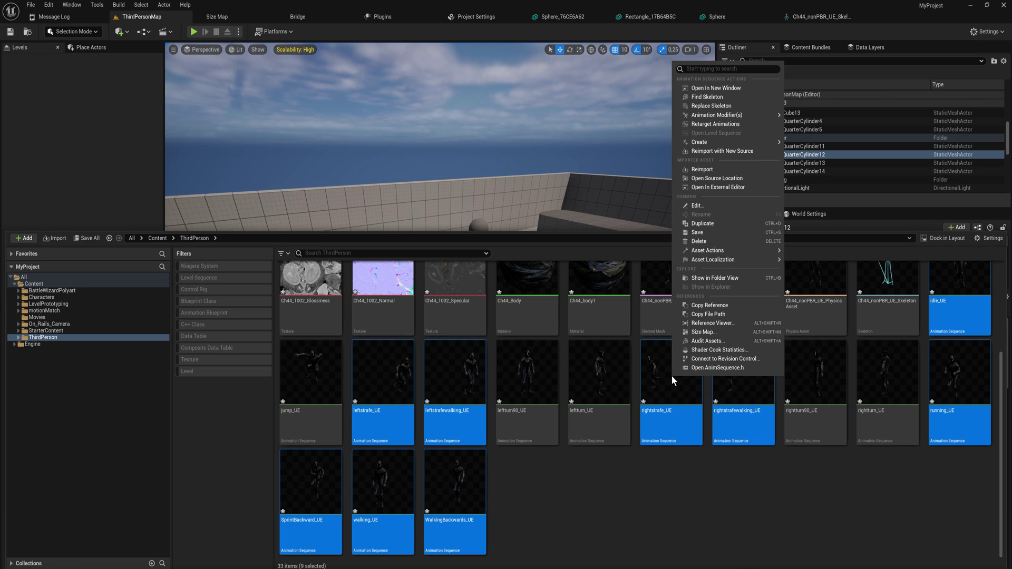
pyautogui.moveTo(727, 251)
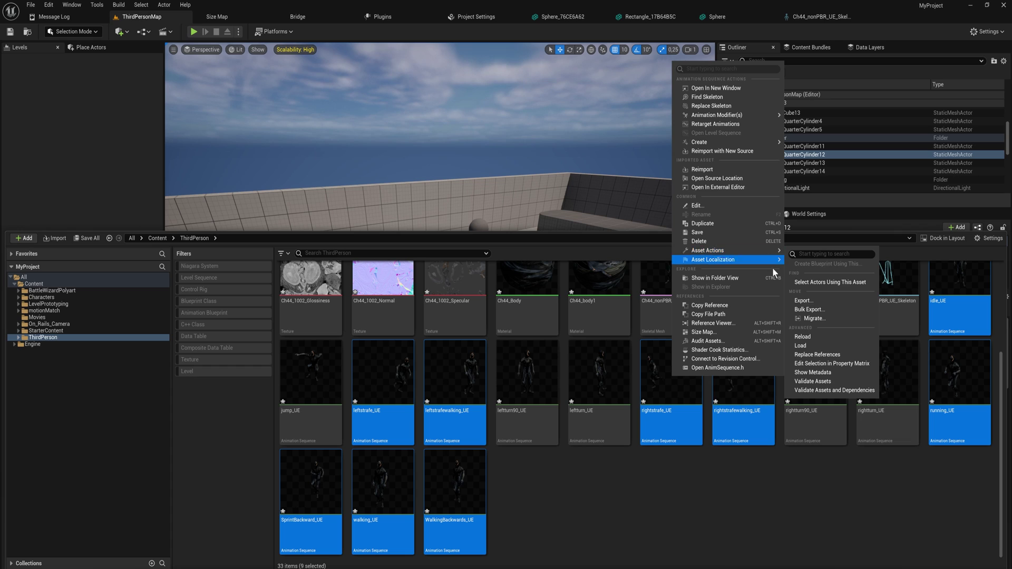
pyautogui.click(825, 364)
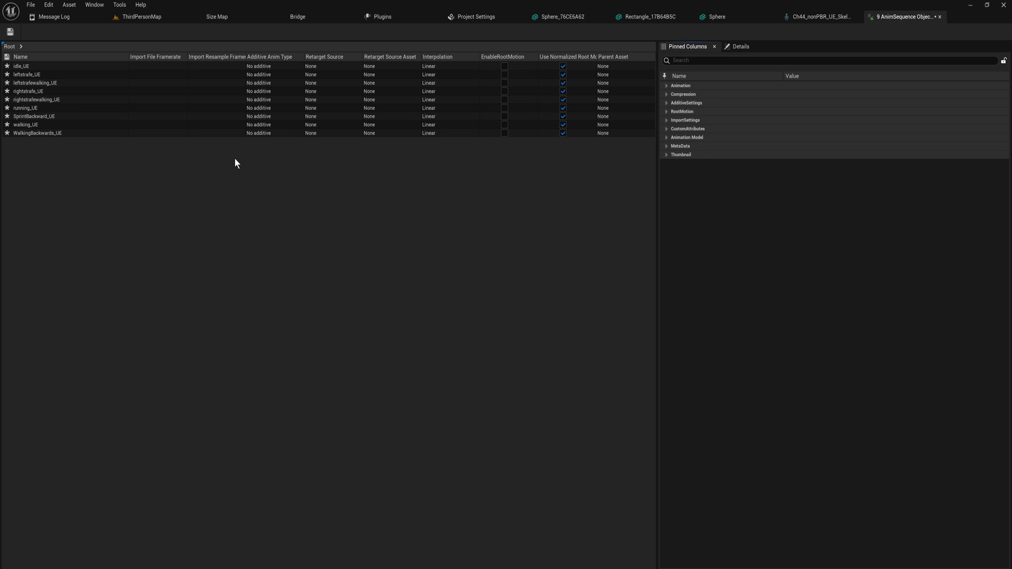
# Step: Search 'root' and enable EnableRootMotion and Force Root Lock for all nine animations
pyautogui.click(709, 62)
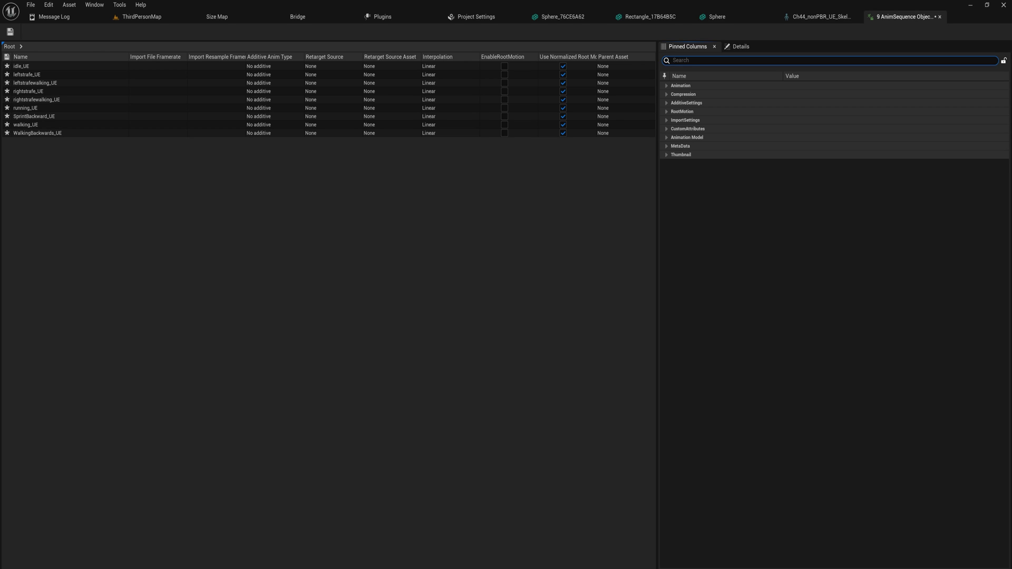
pyautogui.write('root')
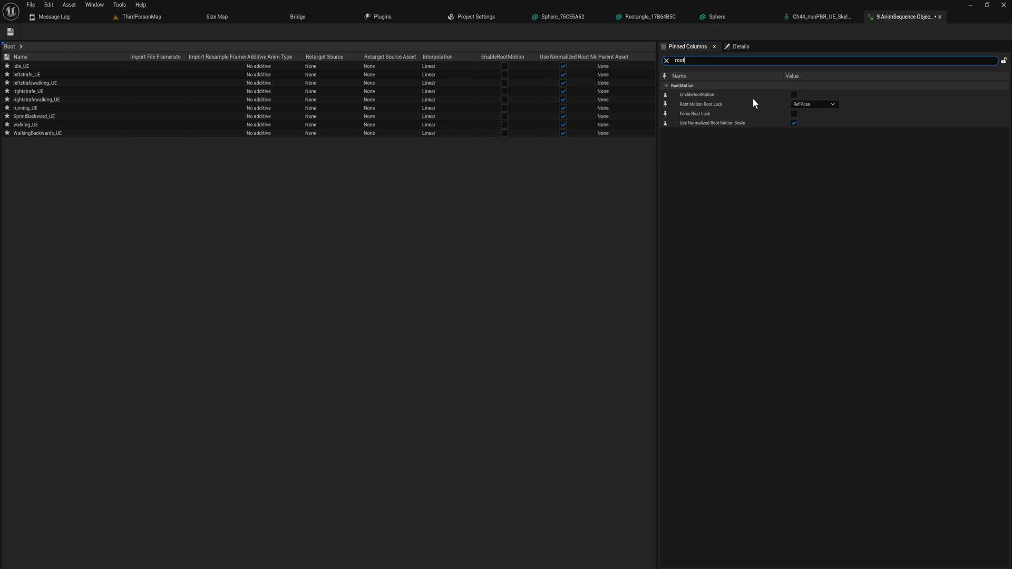
pyautogui.click(793, 95)
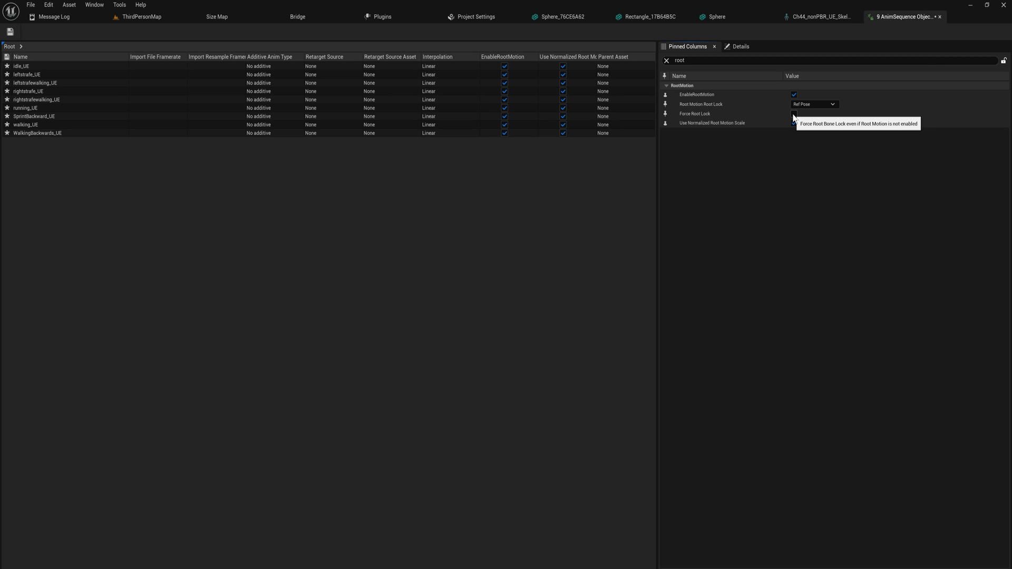
pyautogui.click(794, 113)
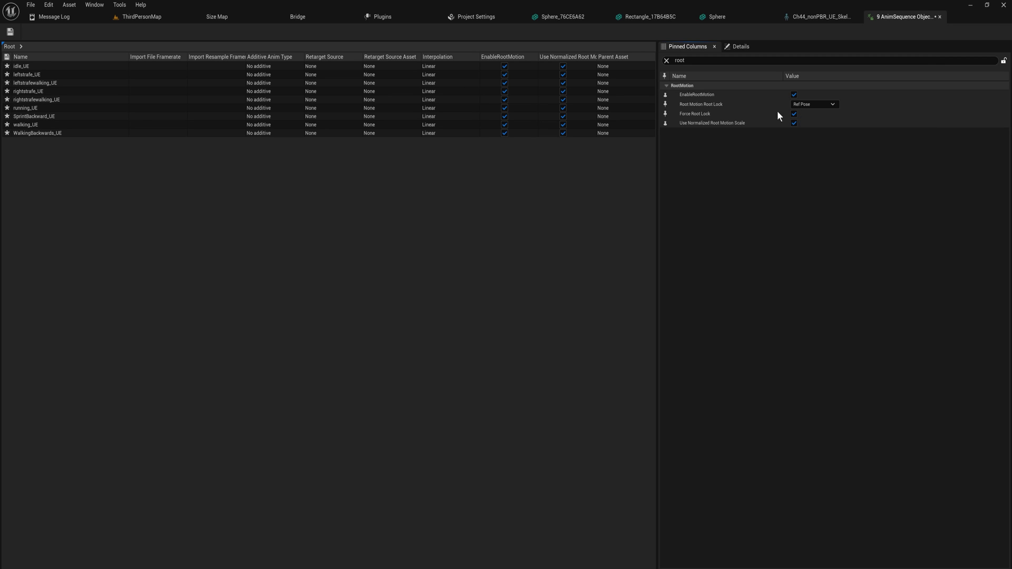
# Step: Search 'loop', turn Loop on for all nine animations, and save all assets
pyautogui.click(729, 63)
pyautogui.write('loop')
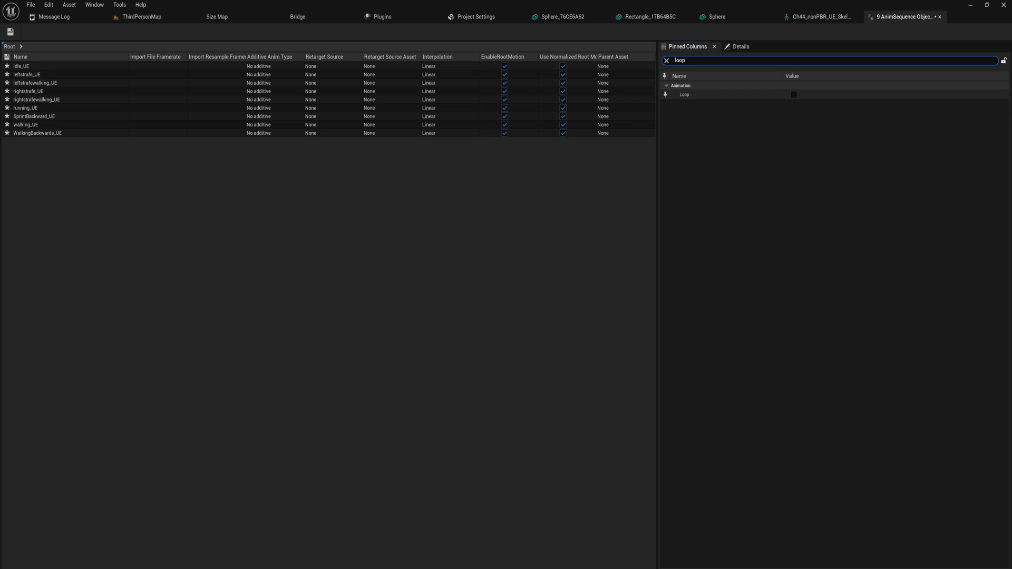
pyautogui.click(794, 95)
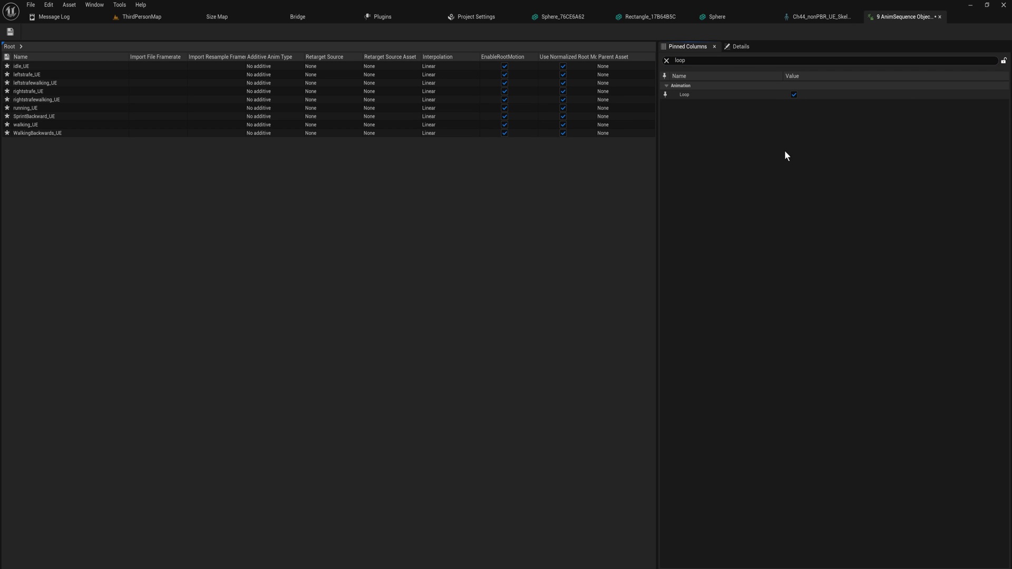
pyautogui.hotkey('ctrl', 'shift', 's')
# Step: Return to the ThirdPersonMap level with the ThirdPerson content shown over it
pyautogui.click(182, 15)
pyautogui.moveTo(363, 211); pyautogui.dragTo(368, 212, button='right')
pyautogui.hotkey('ctrl', 'space')
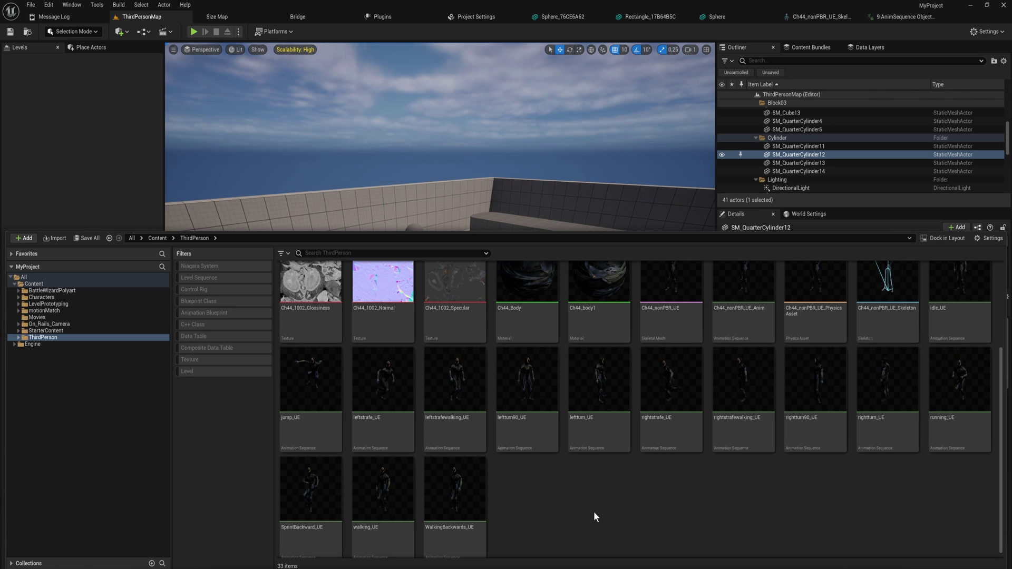
# Step: Search the Plugins list for 'motion' and 'pose sea' to confirm both plugins are enabled
pyautogui.click(379, 16)
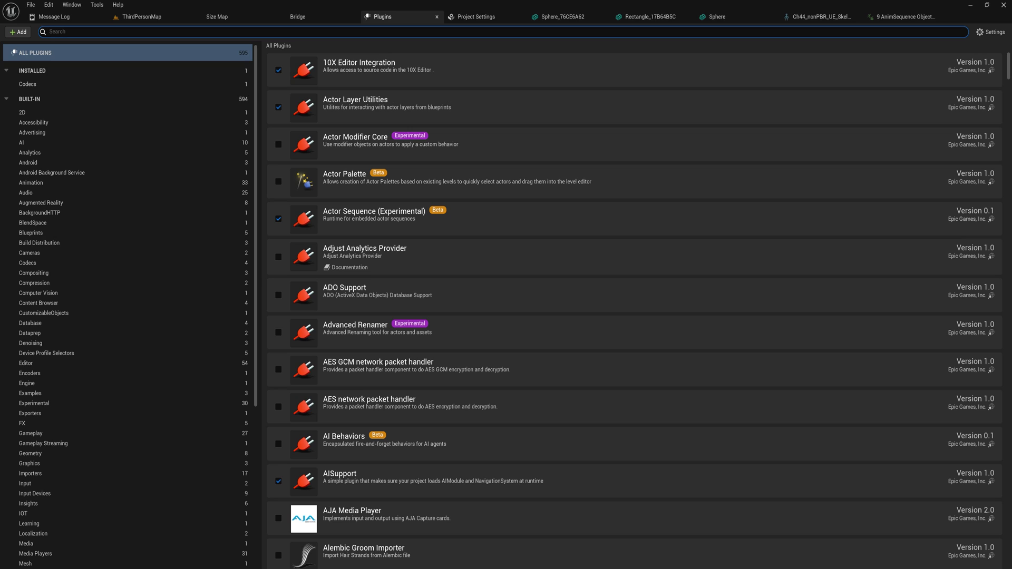
pyautogui.write('motion m')
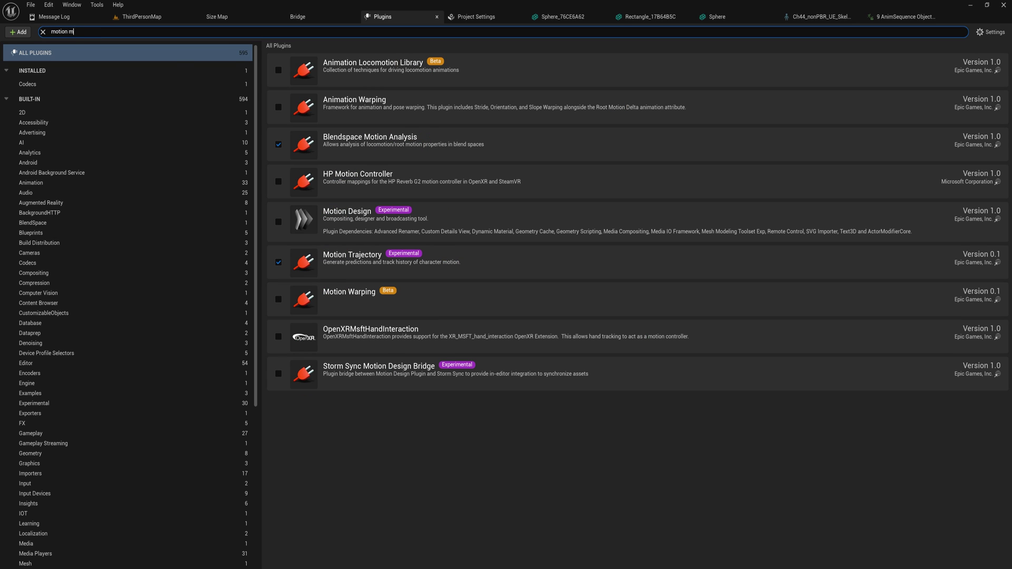
pyautogui.write('a')
pyautogui.press('BackSpace')
pyautogui.press('BackSpace')
pyautogui.press('BackSpace')
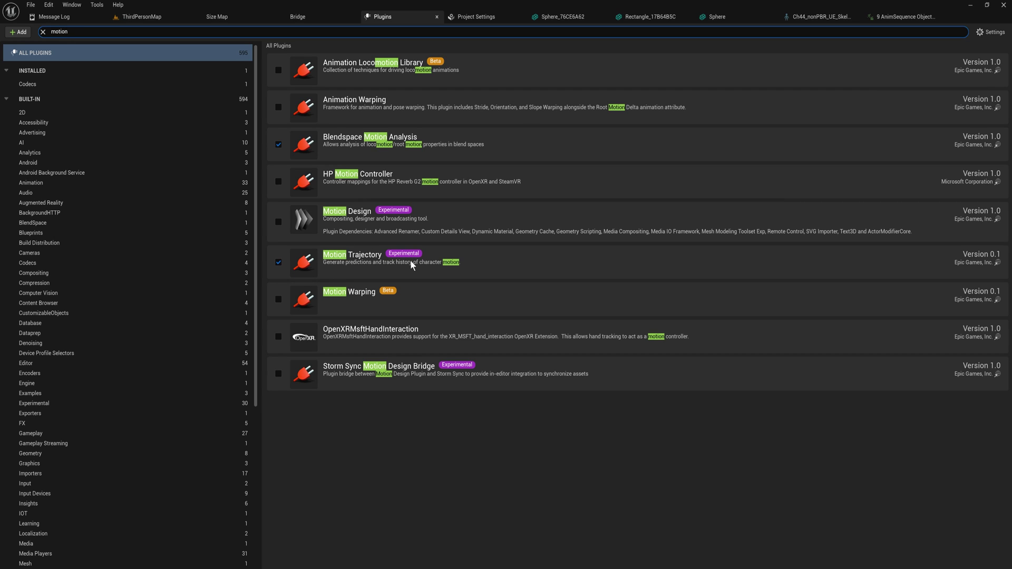
pyautogui.hotkey('ctrl', 'a')
pyautogui.write('pose sea')
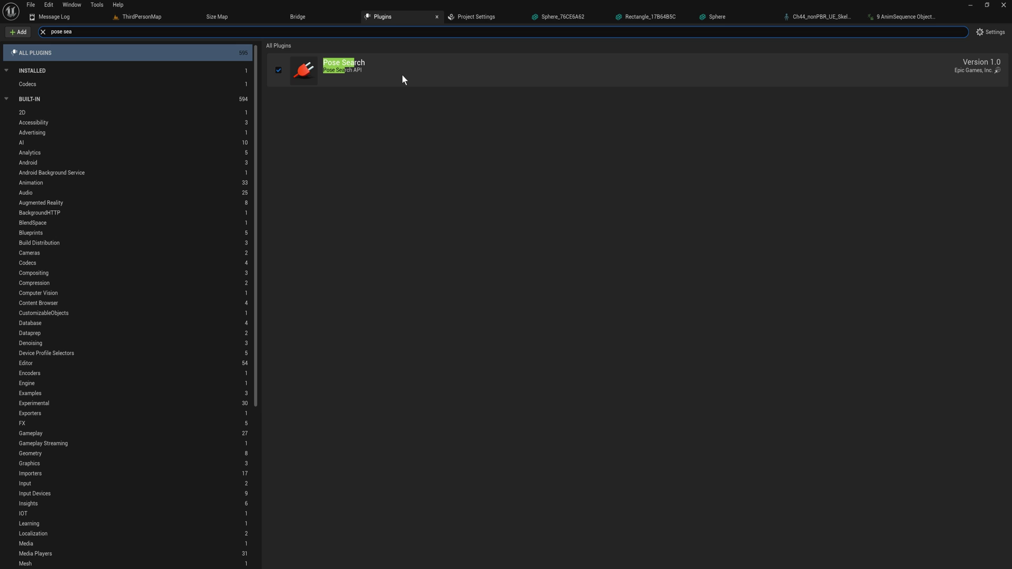
# Step: Start a new Pose Search Schema from the ThirdPerson folder's Motion Matching asset menu
pyautogui.click(155, 18)
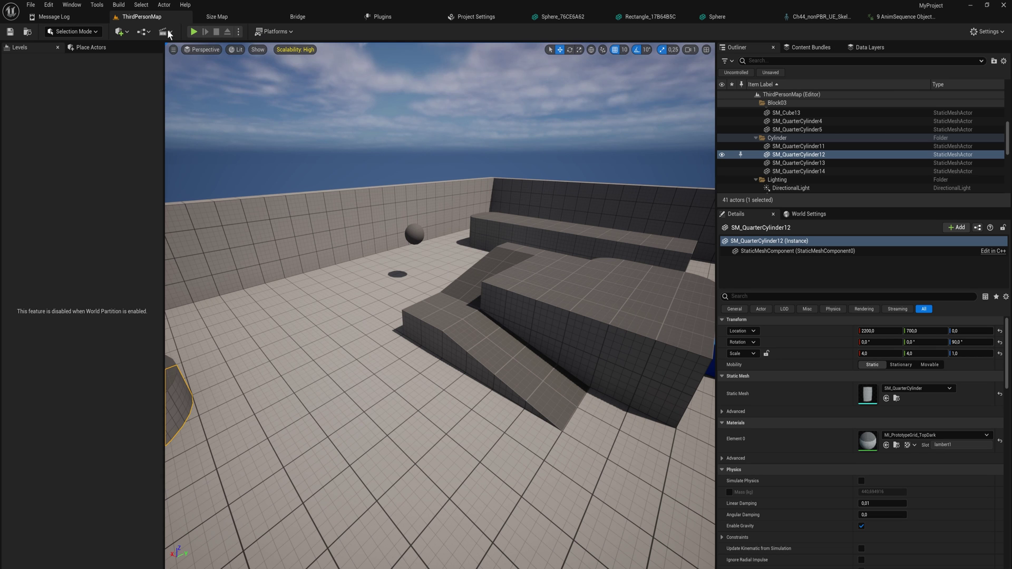
pyautogui.hotkey('ctrl', 'space')
pyautogui.rightClick(542, 477)
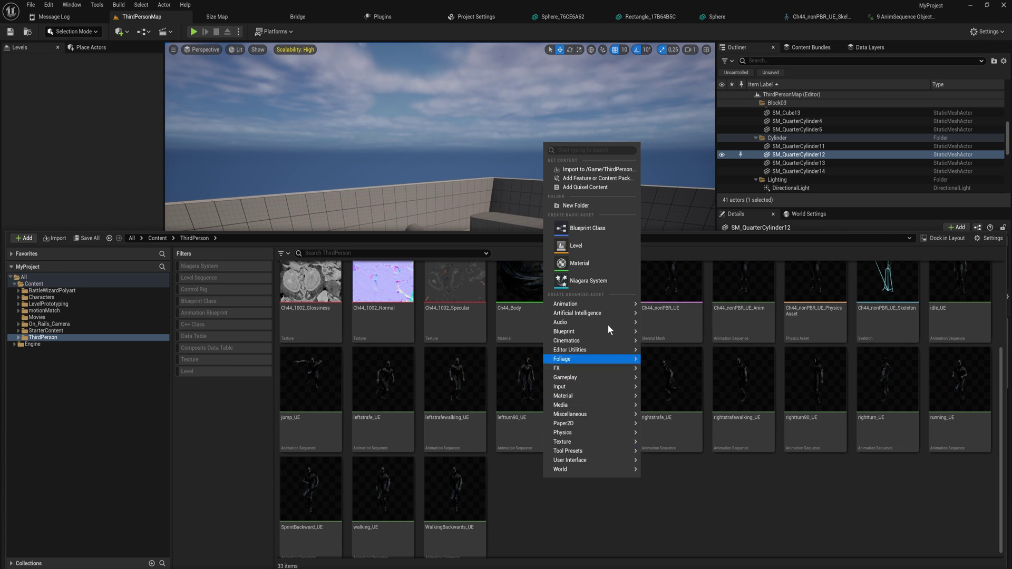
pyautogui.moveTo(601, 305)
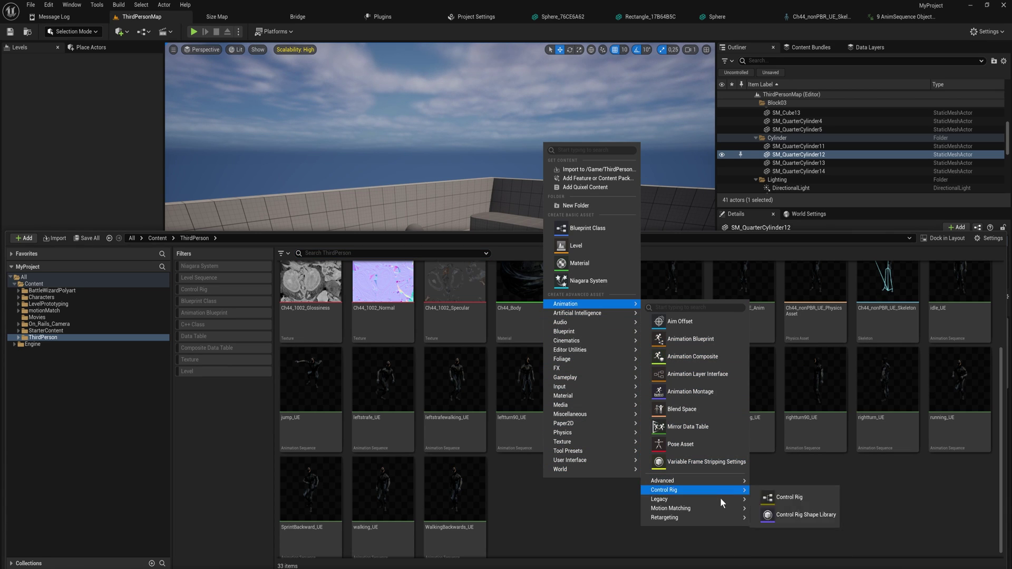
pyautogui.moveTo(710, 507)
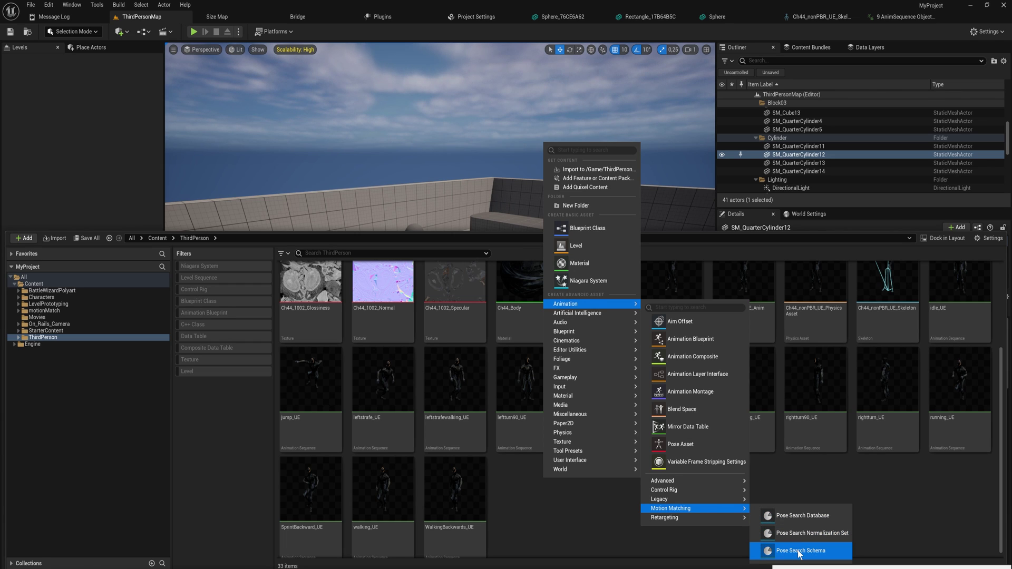
pyautogui.click(771, 551)
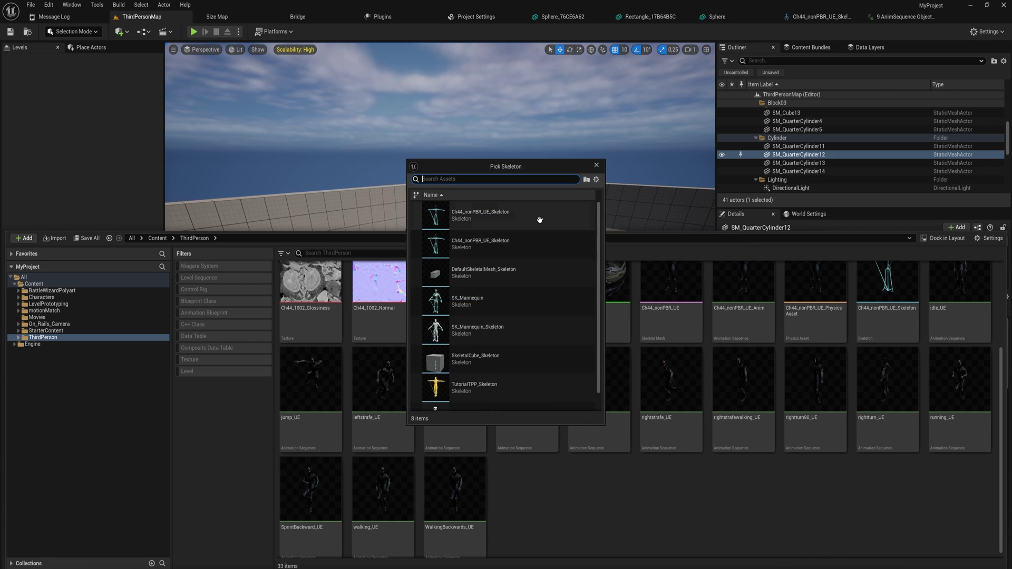
# Step: Base the schema on Ch44_nonPBR_UE_Skeleton, name it Char_MotionScehma, and open it
pyautogui.scroll(-1, 532, 246)
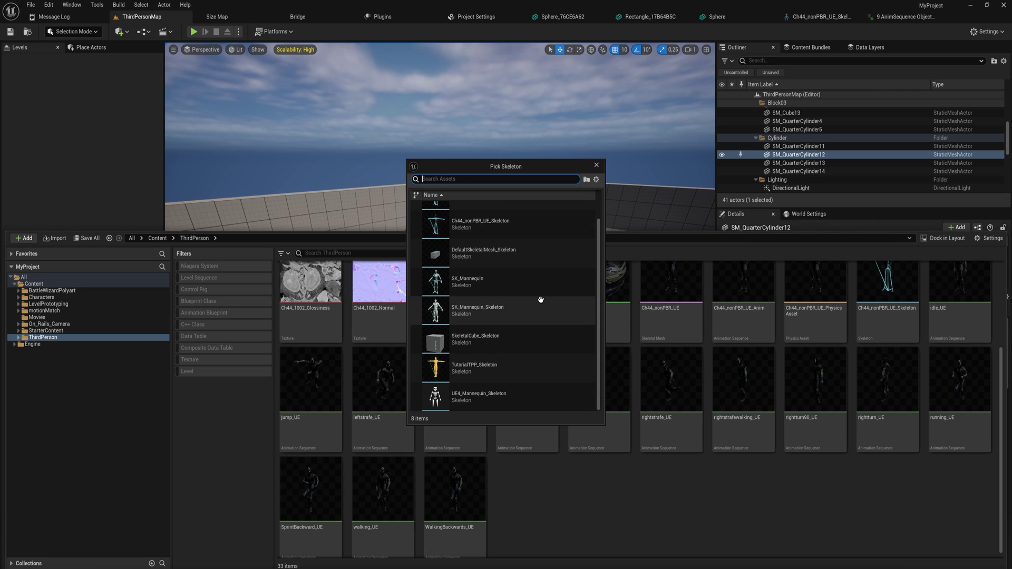
pyautogui.scroll(1, 515, 228)
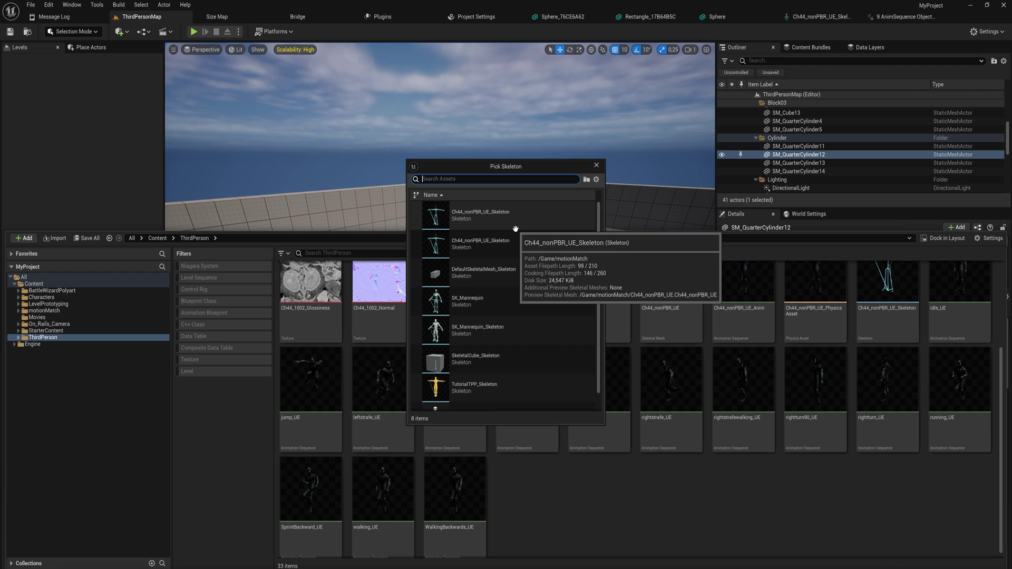
pyautogui.click(485, 237)
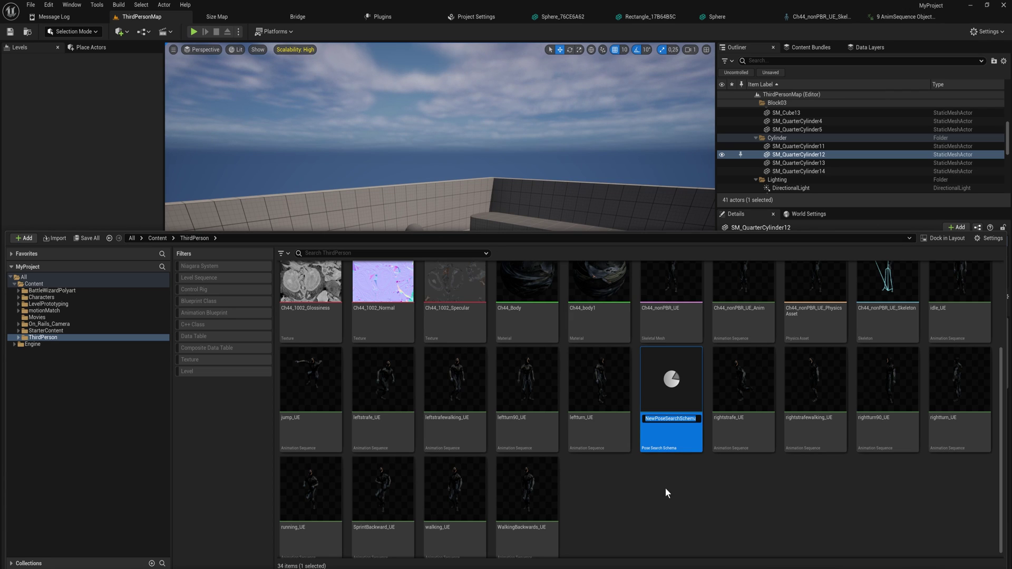
pyautogui.write('Char_M')
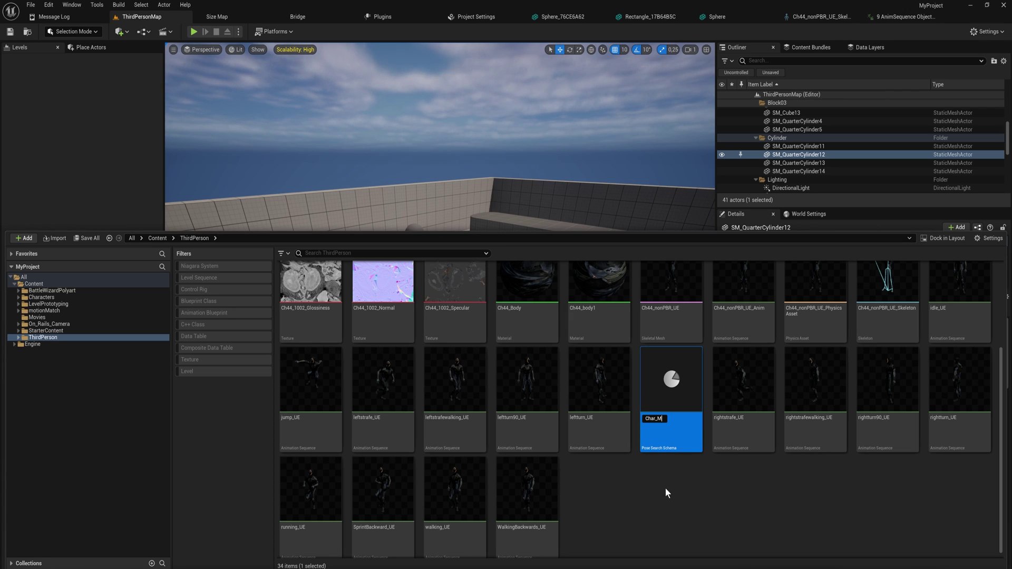
pyautogui.write('otionScehma')
pyautogui.press('Return')
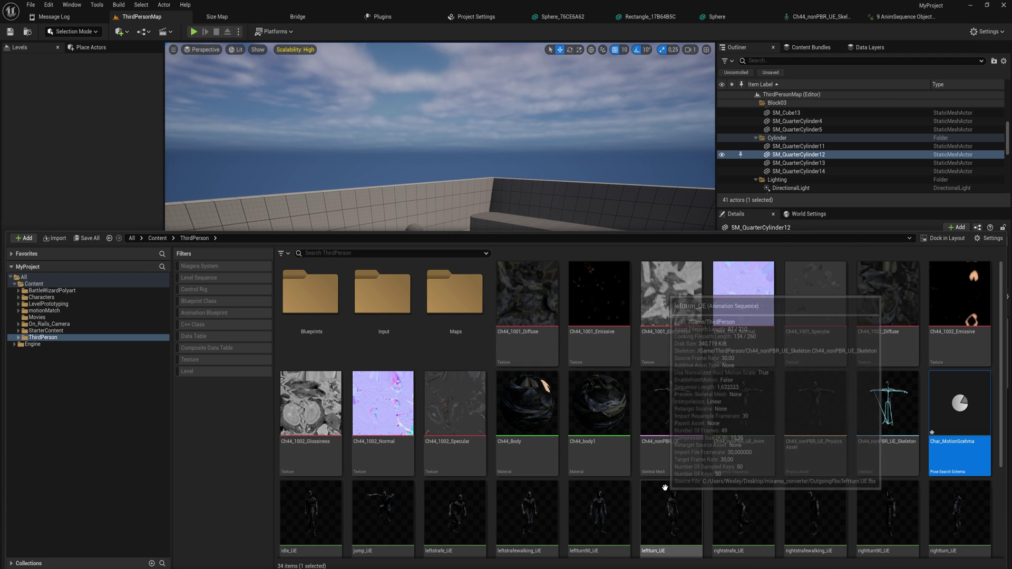
pyautogui.doubleClick(957, 419)
# Step: Review Char_MotionScehma's default trajectory and pose channels, then collapse the Channels array
pyautogui.scroll(-3, 371, 232)
pyautogui.scroll(3, 372, 232)
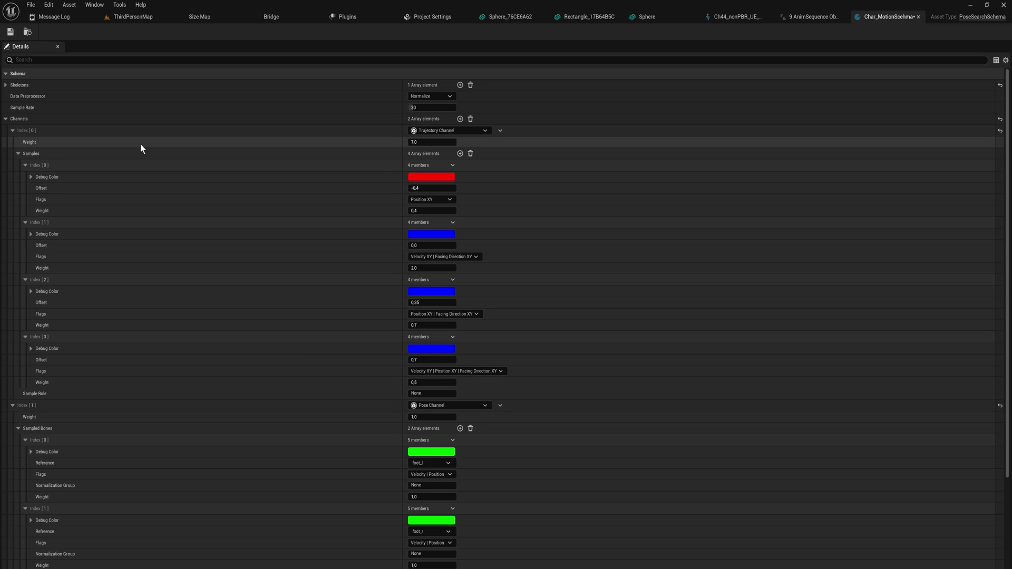
pyautogui.scroll(-3, 241, 190)
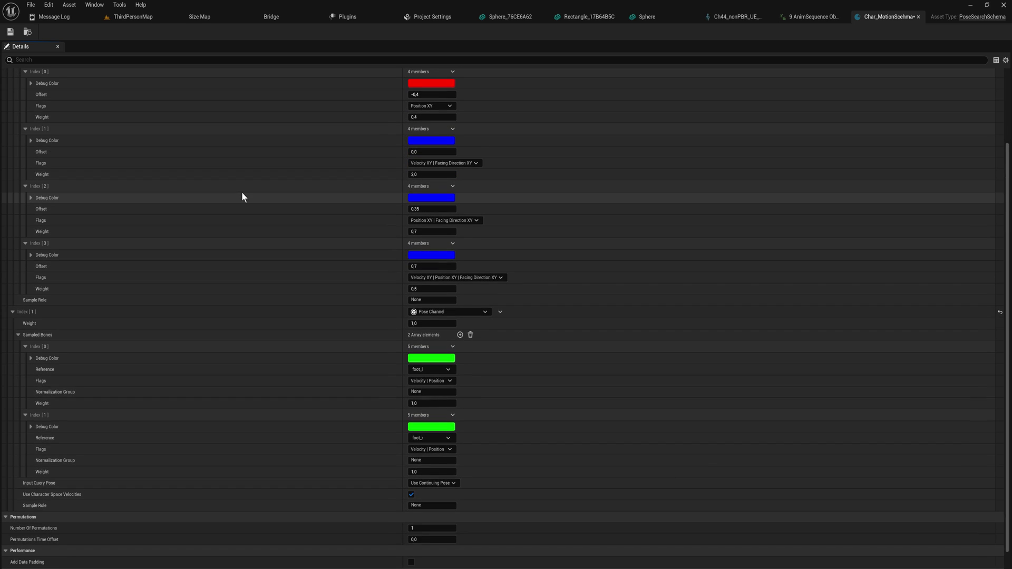
pyautogui.scroll(2, 240, 198)
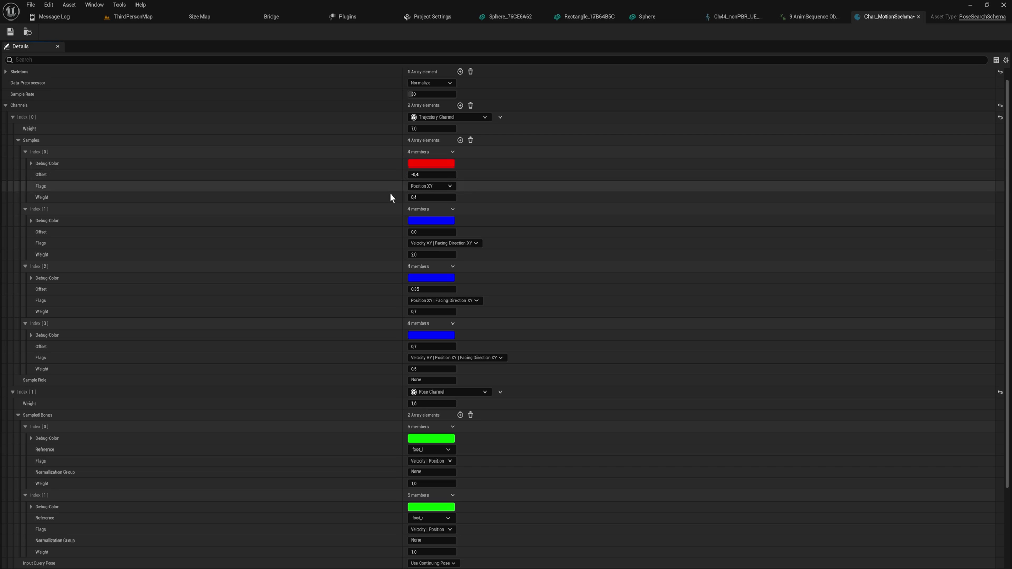
pyautogui.scroll(-1, 374, 270)
pyautogui.scroll(3, 211, 211)
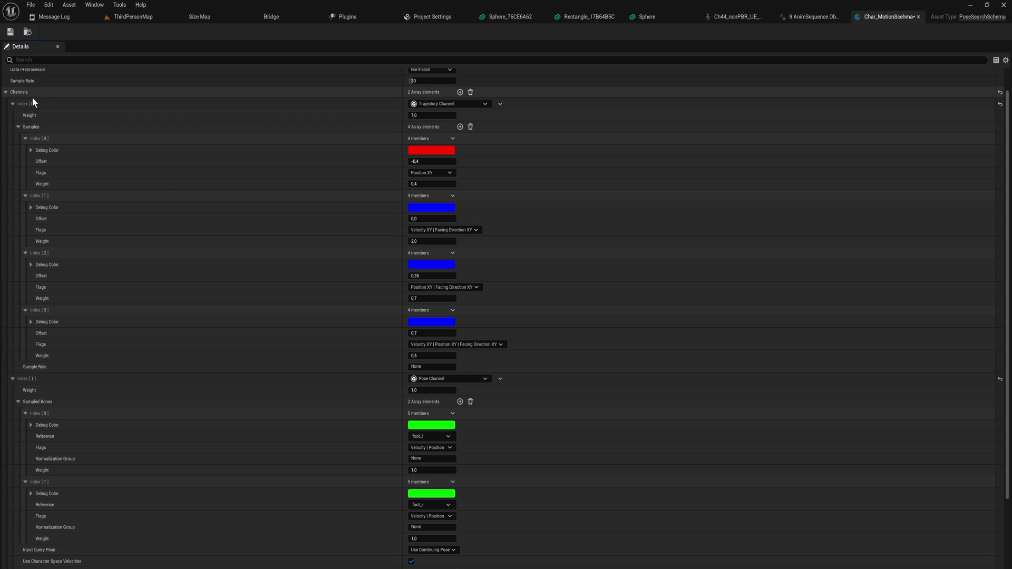
pyautogui.click(5, 93)
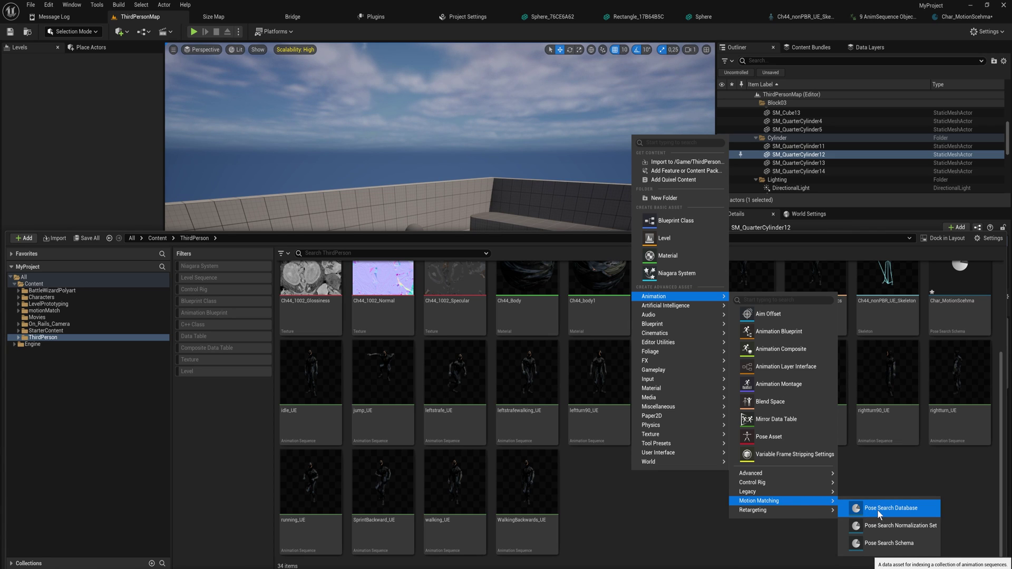
# Step: Create Pose Search Database PoseDataBse with the Char_MotionScehma schema and open it
pyautogui.click(877, 509)
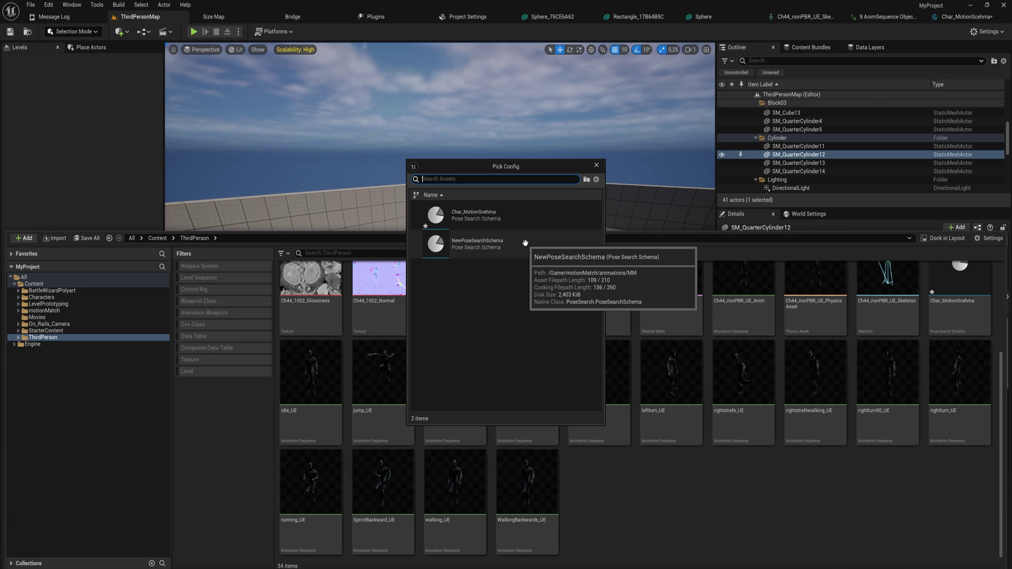
pyautogui.click(525, 243)
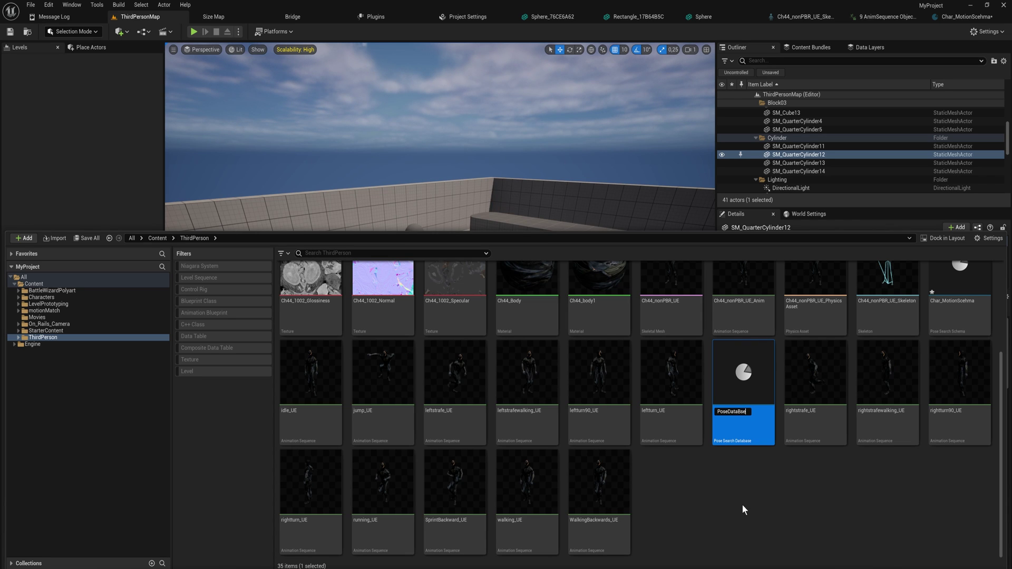
pyautogui.doubleClick(754, 389)
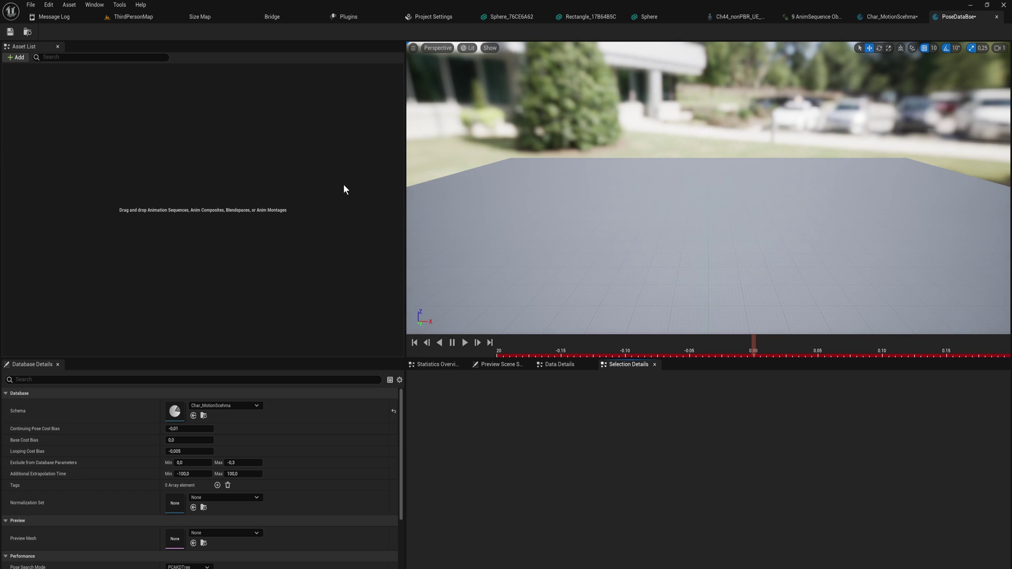
# Step: Select idle_UE, leftstrafe_UE, leftstrafewalking_UE, rightstrafe_UE and rightstrafewalking_UE in the Content Drawer
pyautogui.hotkey('ctrl', 'space')
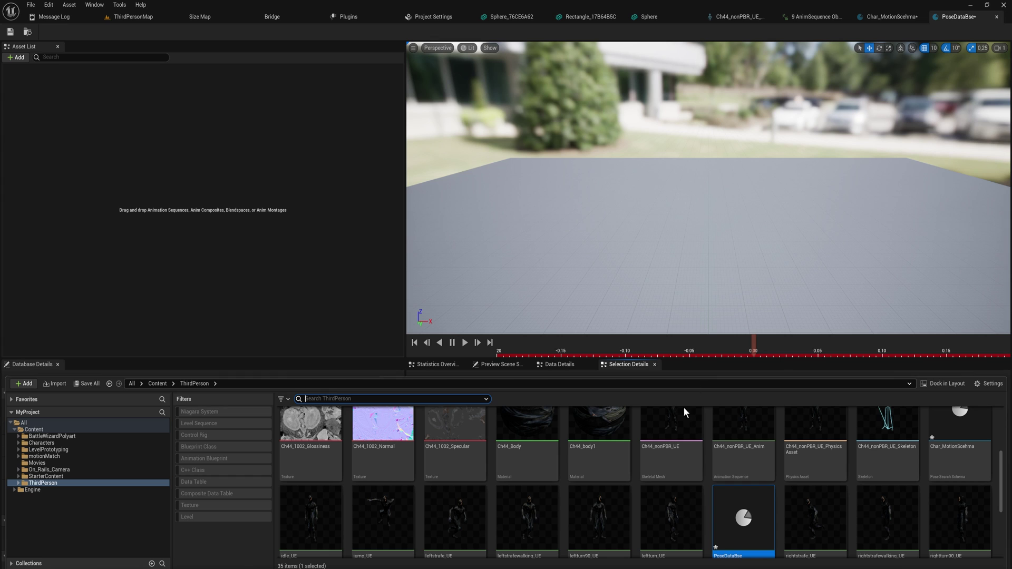
pyautogui.scroll(-2, 834, 468)
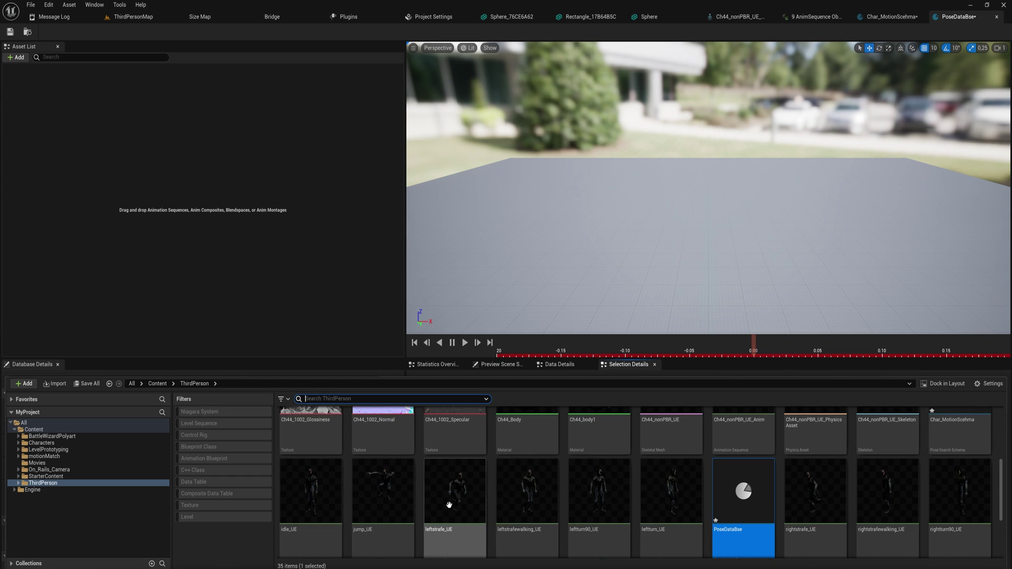
pyautogui.click(318, 481)
pyautogui.keyDown('ctrl'); pyautogui.click(456, 482); pyautogui.keyUp('ctrl')
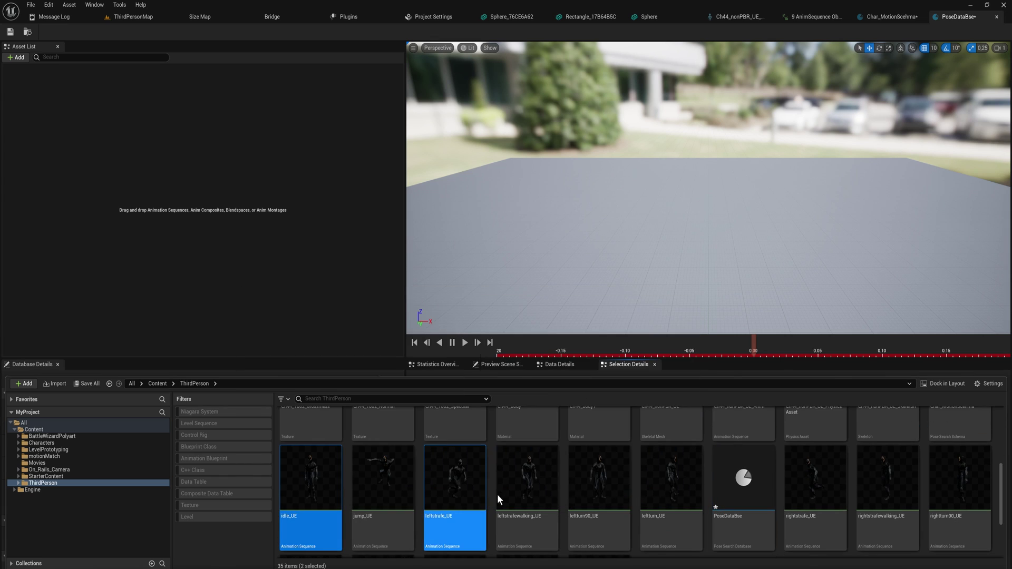
pyautogui.keyDown('ctrl'); pyautogui.click(517, 496); pyautogui.keyUp('ctrl')
pyautogui.scroll(-1, 700, 497)
pyautogui.keyDown('ctrl'); pyautogui.click(815, 474); pyautogui.keyUp('ctrl')
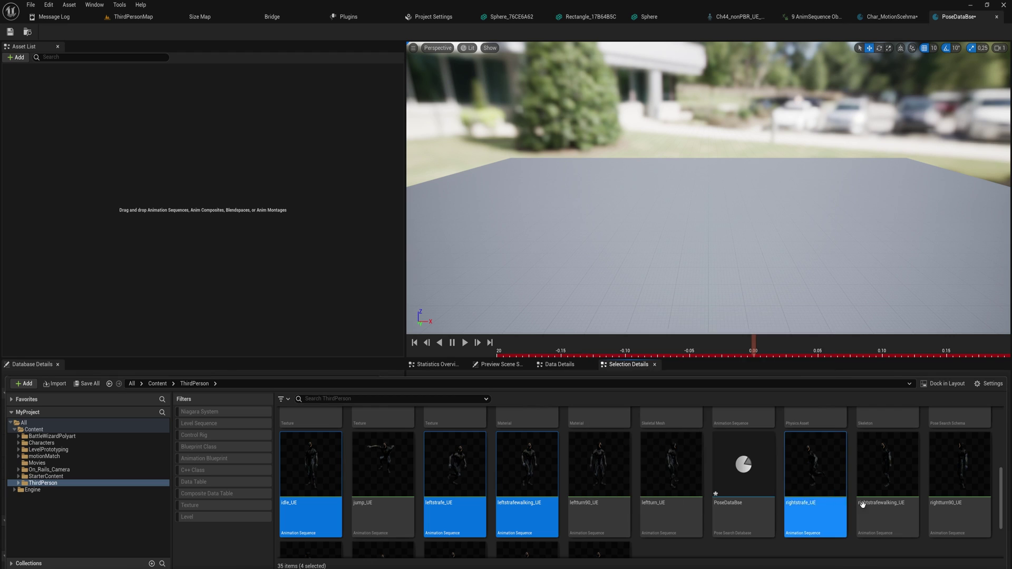
pyautogui.keyDown('ctrl'); pyautogui.click(888, 474); pyautogui.keyUp('ctrl')
# Step: Add running_UE, SprintBackward_UE, walking_UE, WalkingBackwards_UE and drag all nine into the Asset List
pyautogui.scroll(-4, 867, 511)
pyautogui.scroll(-1, 866, 511)
pyautogui.keyDown('ctrl'); pyautogui.click(383, 488); pyautogui.keyUp('ctrl')
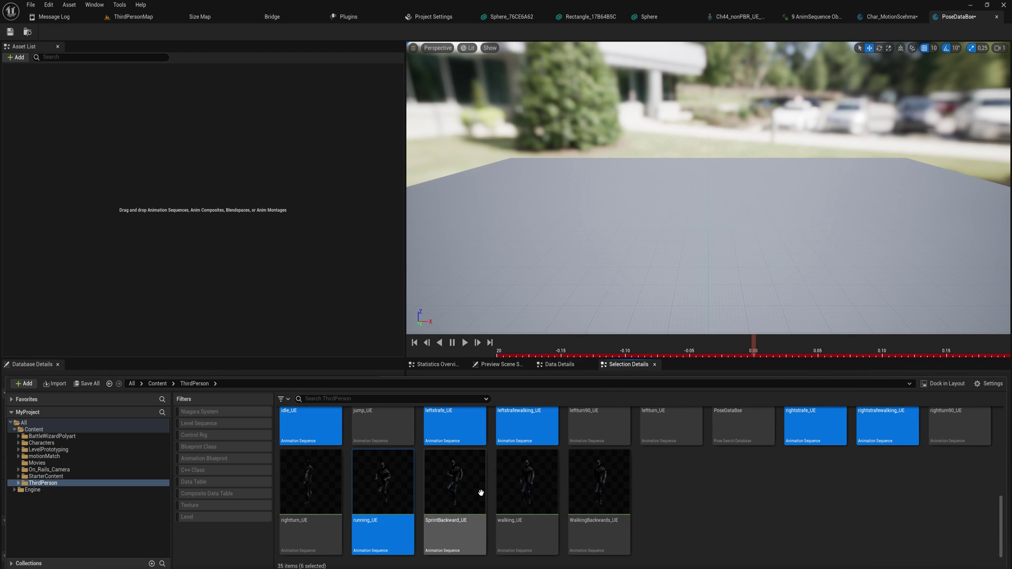
pyautogui.keyDown('ctrl'); pyautogui.click(454, 489); pyautogui.keyUp('ctrl')
pyautogui.keyDown('ctrl'); pyautogui.click(546, 490); pyautogui.keyUp('ctrl')
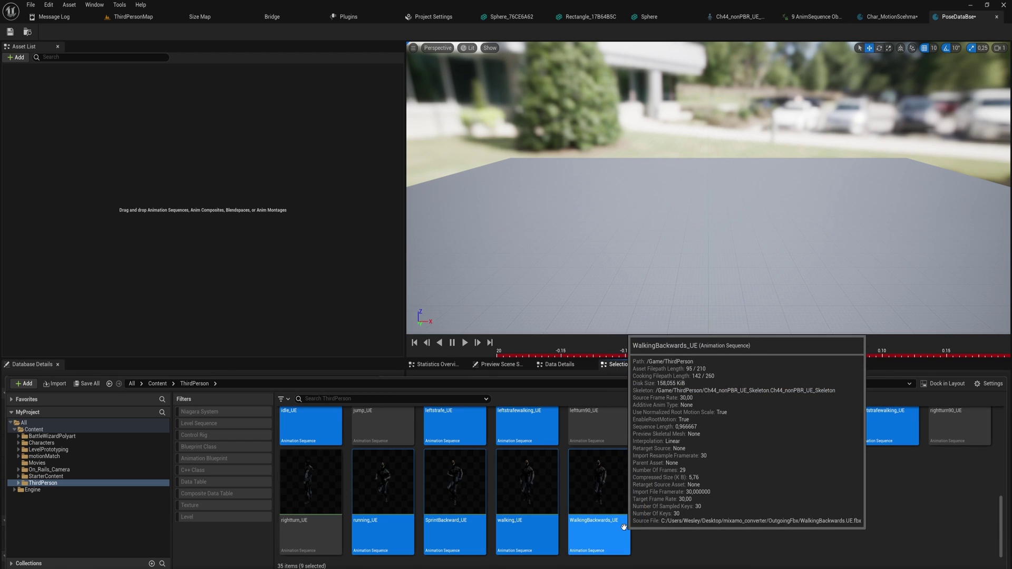
pyautogui.keyDown('ctrl'); pyautogui.click(611, 489); pyautogui.keyUp('ctrl')
pyautogui.moveTo(612, 489); pyautogui.dragTo(257, 210)
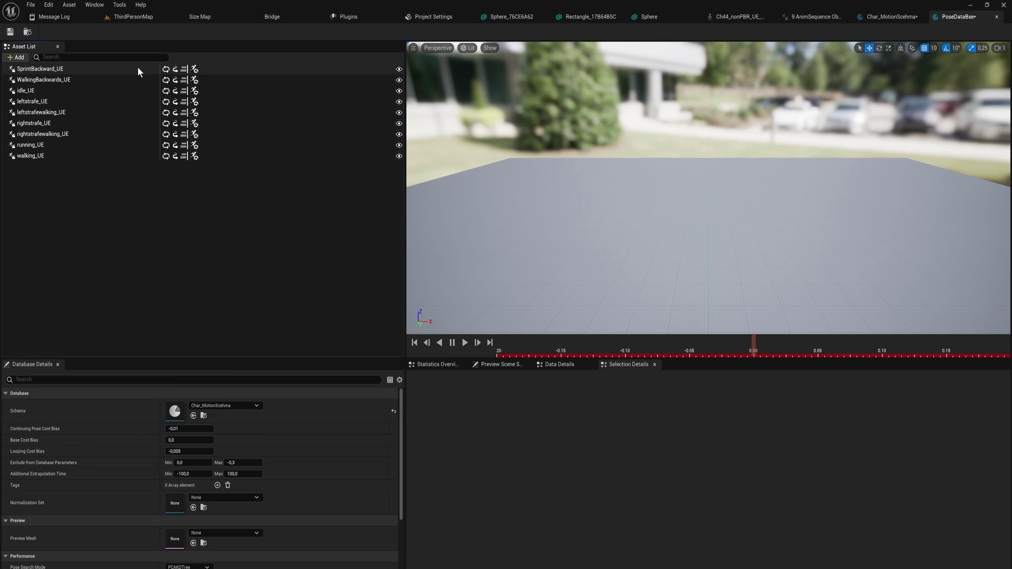
# Step: Open SprintBackward_UE and preview WalkingBackwards_UE, idle_UE, leftstrafe_UE, leftstrafewalking_UE and rightstrafe_UE
pyautogui.click(138, 68)
pyautogui.doubleClick(137, 68)
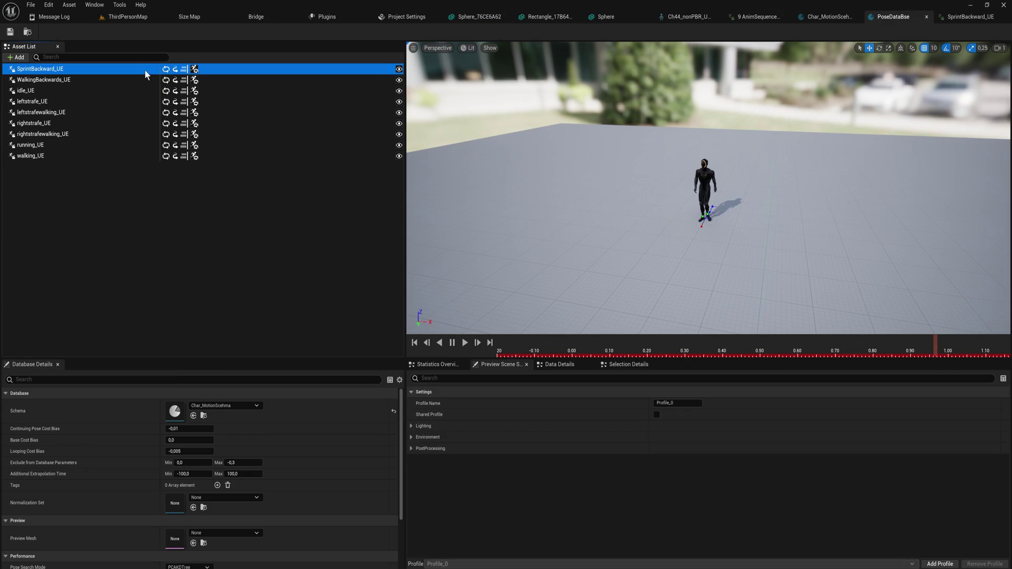
pyautogui.click(143, 80)
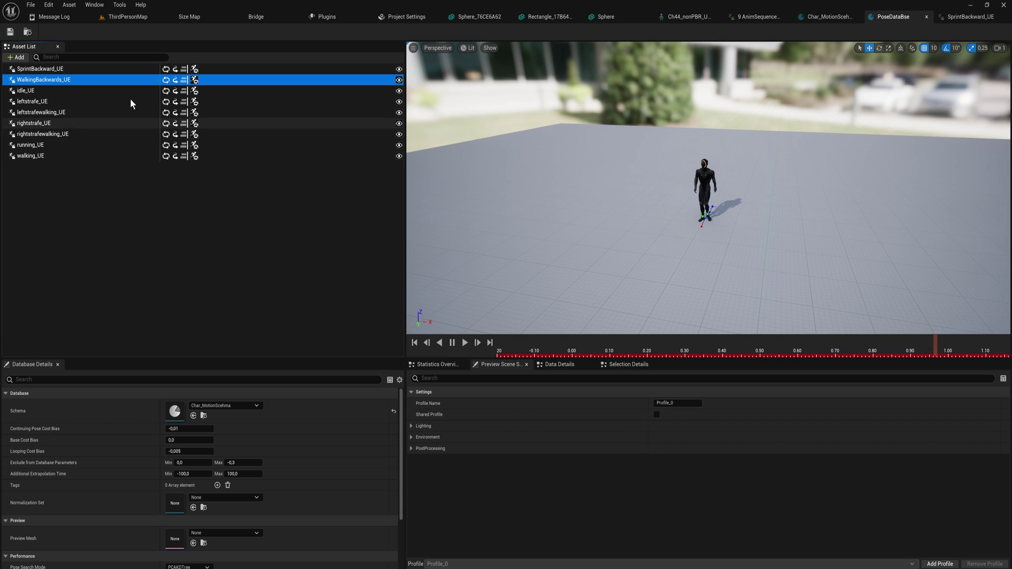
pyautogui.click(106, 90)
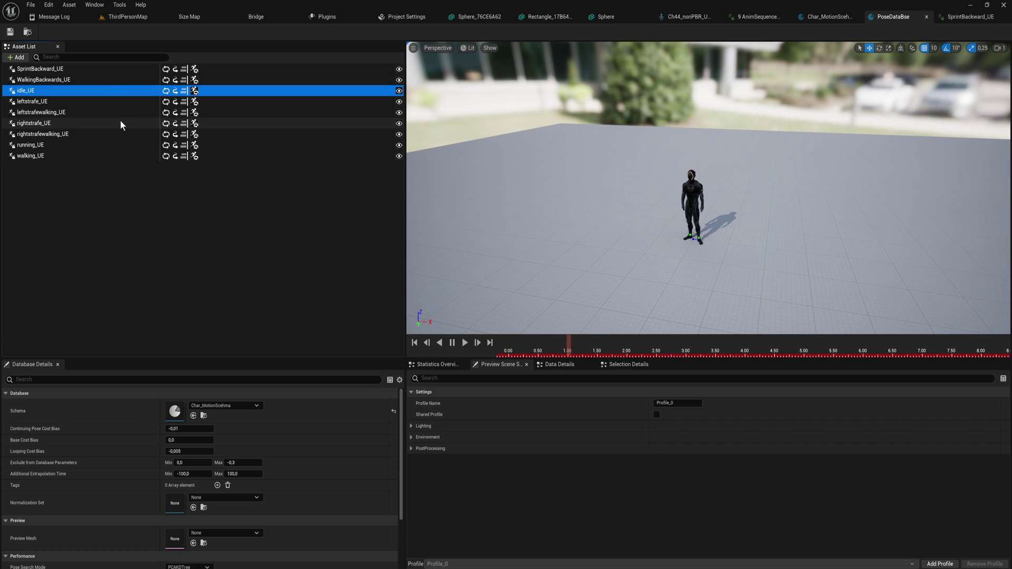
pyautogui.click(116, 105)
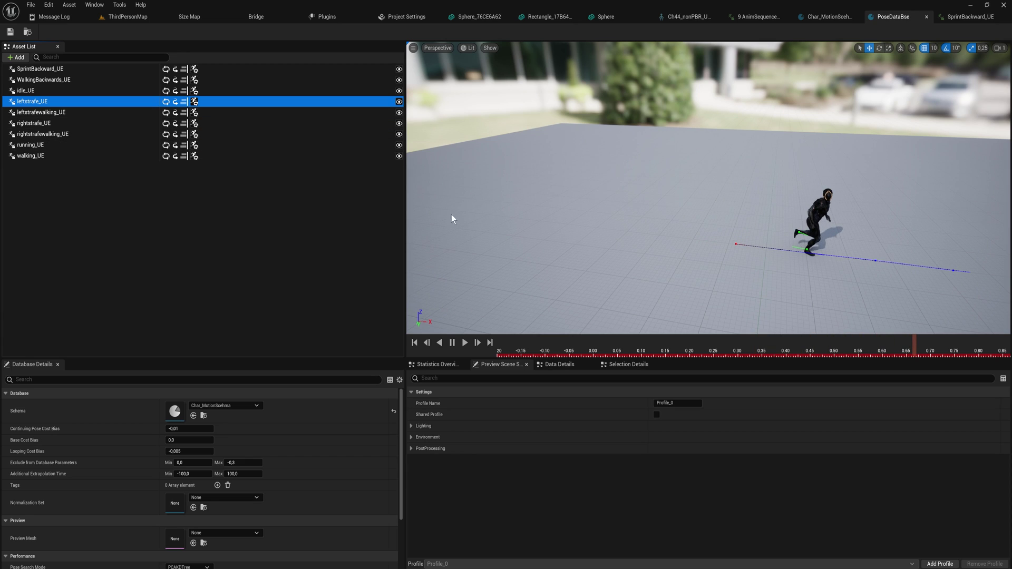
pyautogui.click(105, 113)
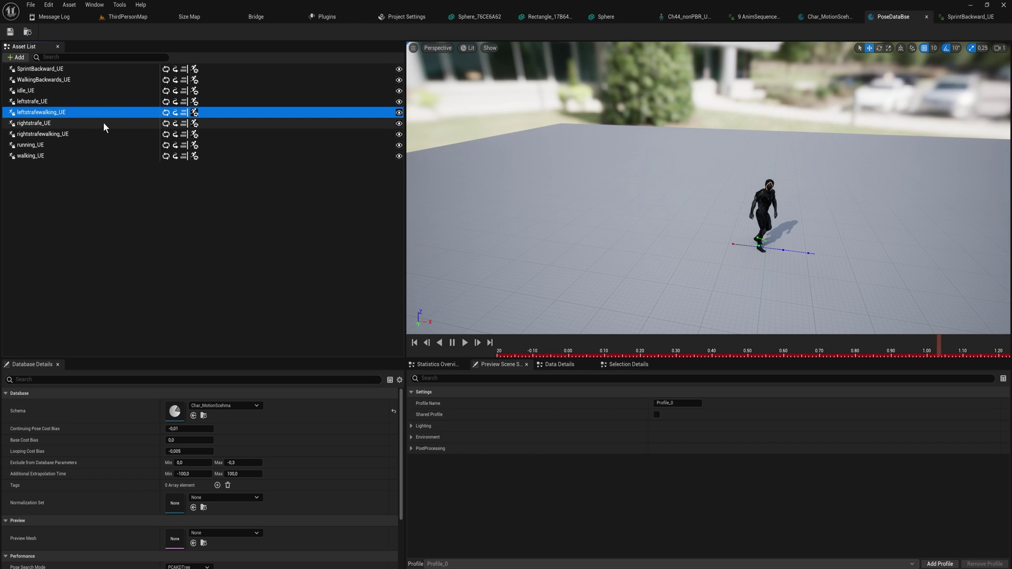
pyautogui.click(103, 123)
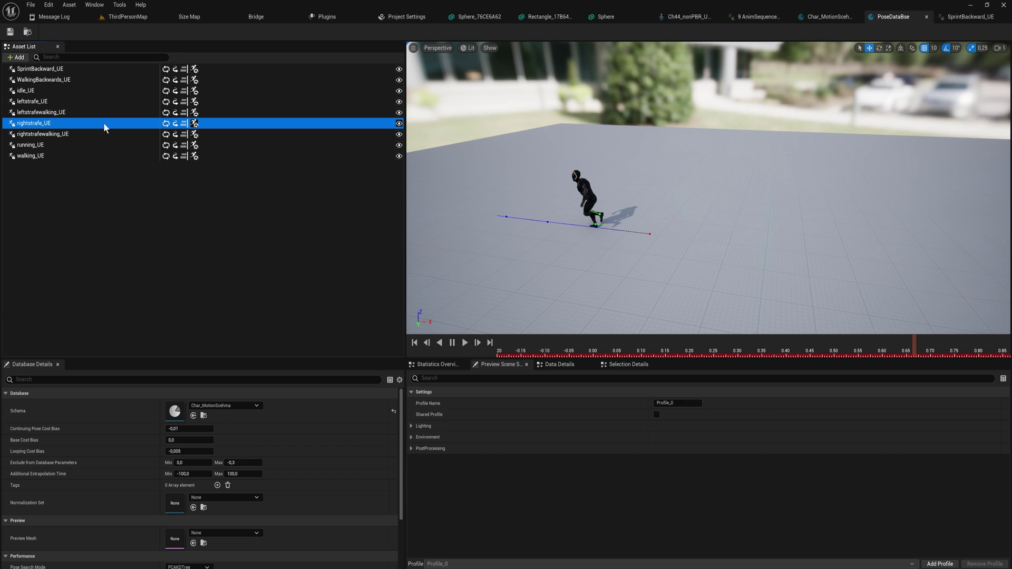
pyautogui.hotkey('ctrl', 'space')
pyautogui.rightClick(660, 479)
# Step: Create a Pose Search Normalization Set named NormalSet in the ThirdPerson folder
pyautogui.moveTo(721, 307)
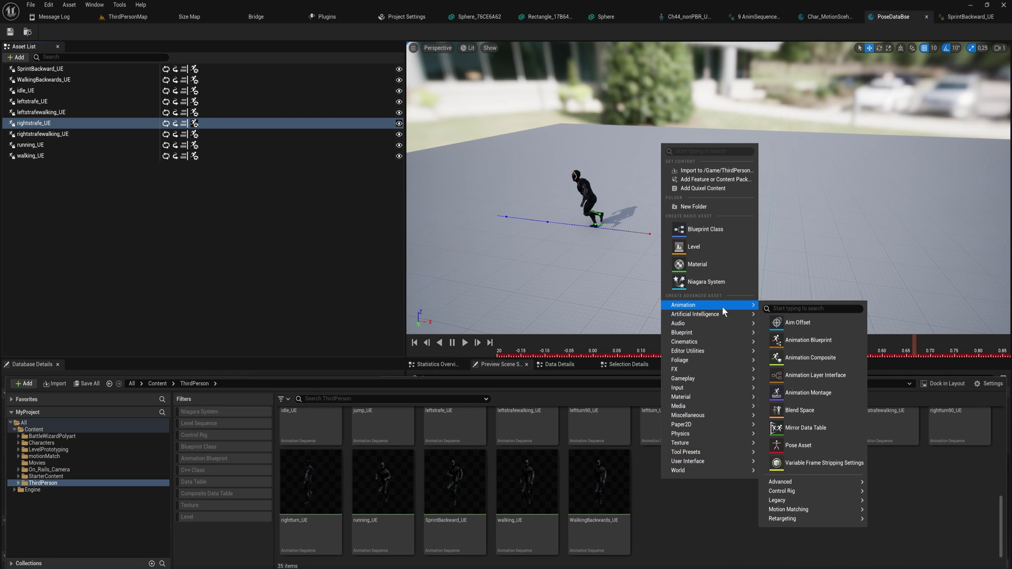
pyautogui.moveTo(840, 505)
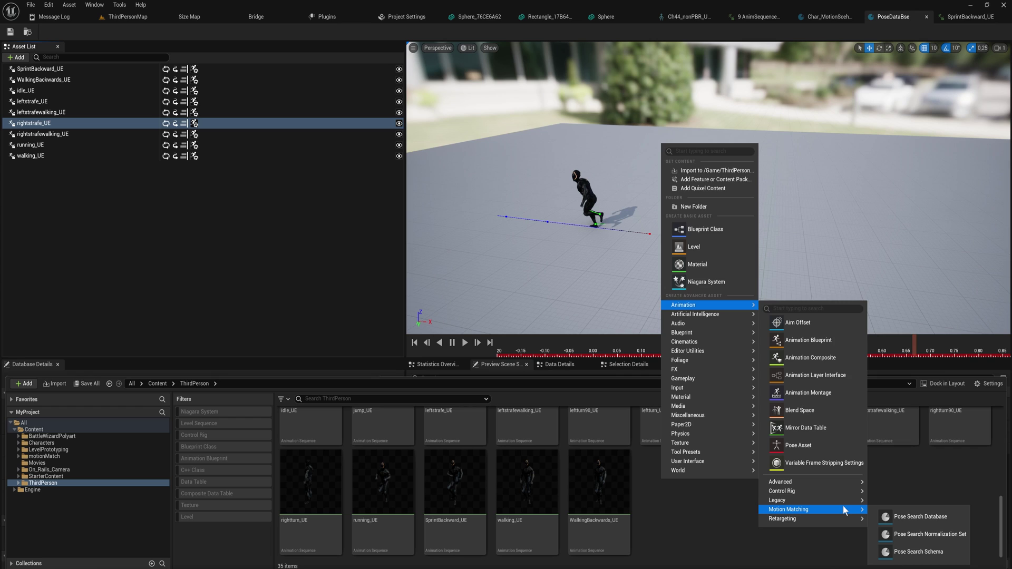
pyautogui.click(900, 536)
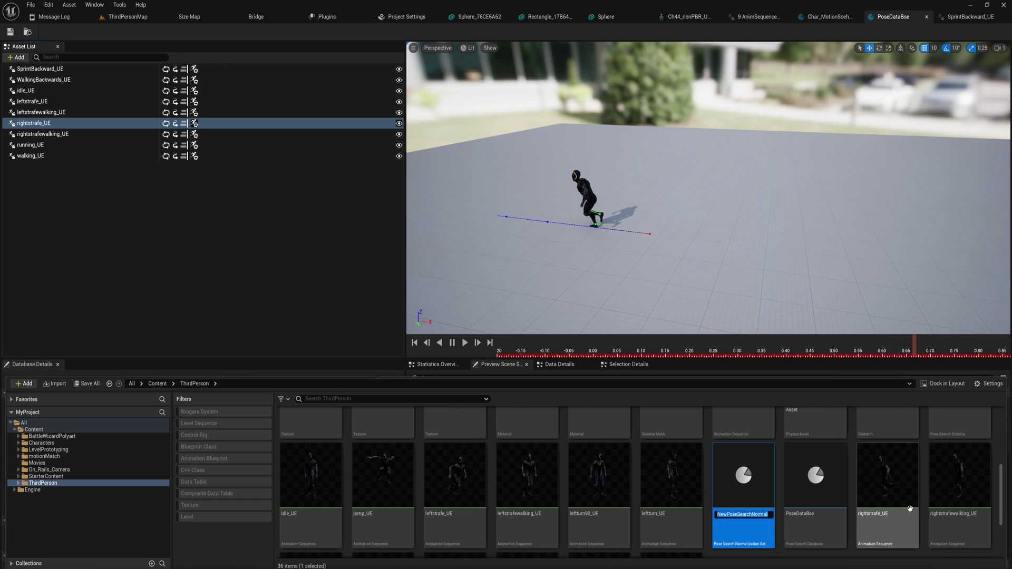
pyautogui.write('NormalSet')
pyautogui.press('Return')
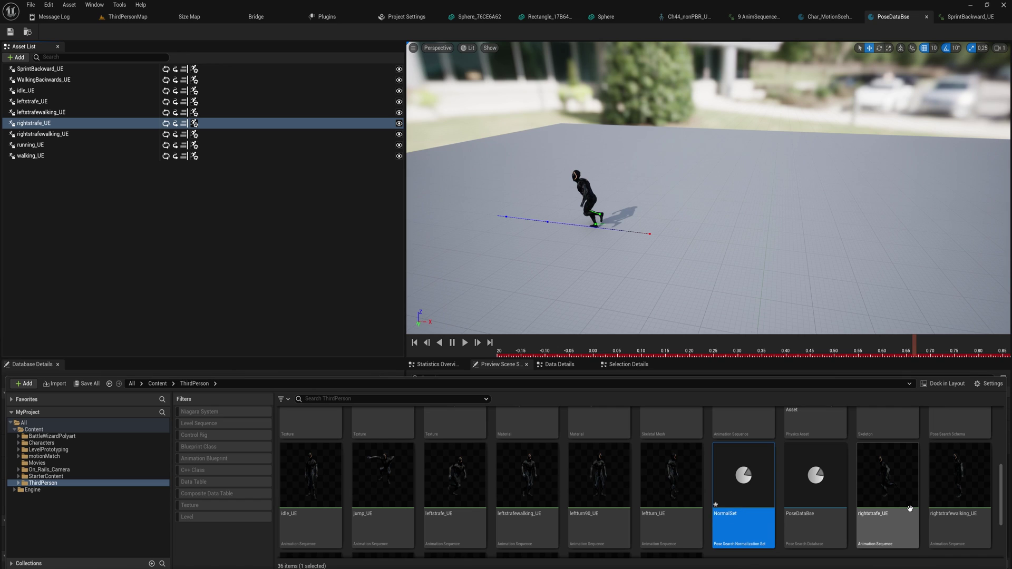
# Step: Add PoseDataBse as NormalSet's first Databases entry and return to ThirdPersonMap
pyautogui.doubleClick(745, 476)
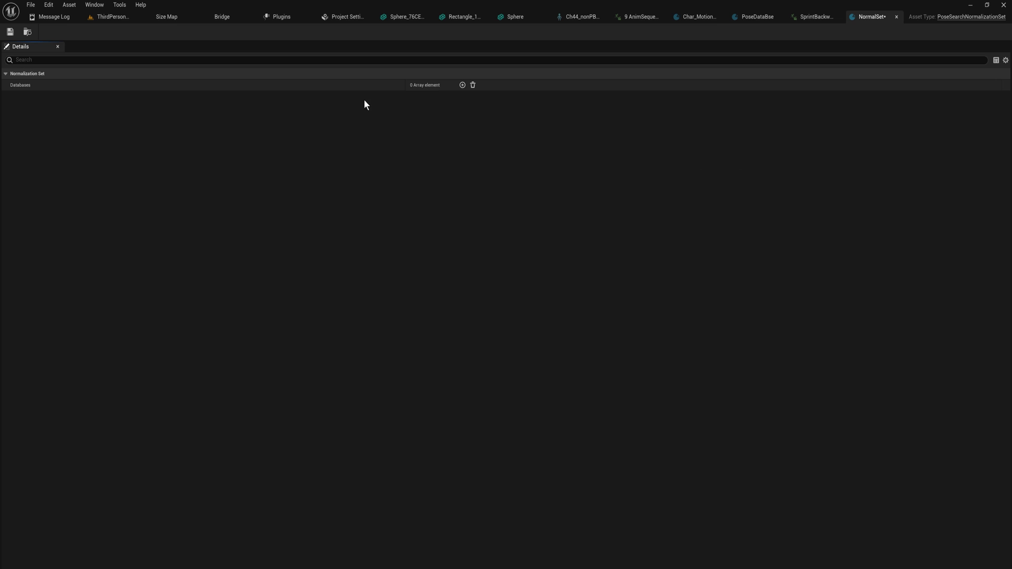
pyautogui.click(462, 85)
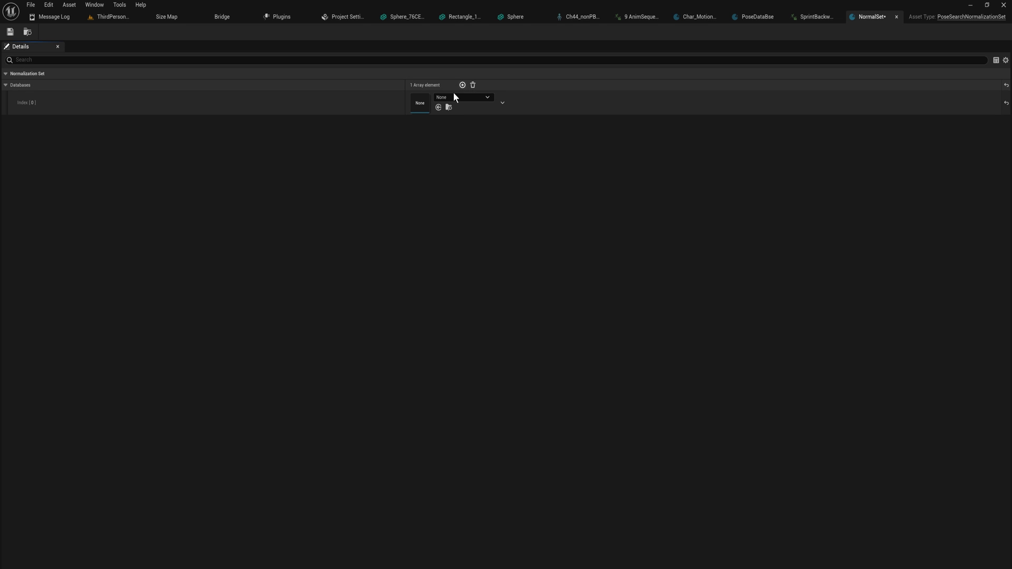
pyautogui.click(443, 98)
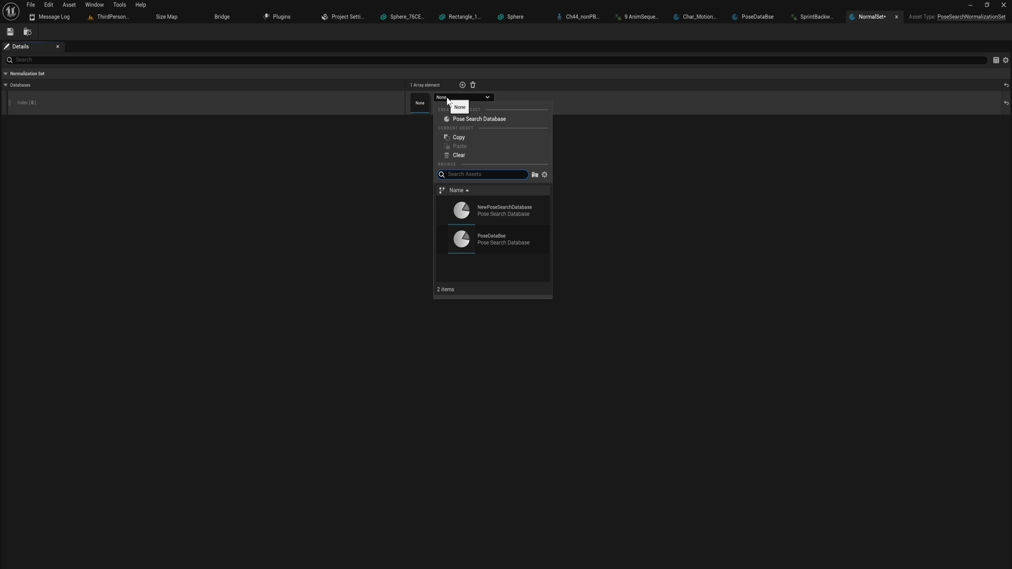
pyautogui.click(511, 242)
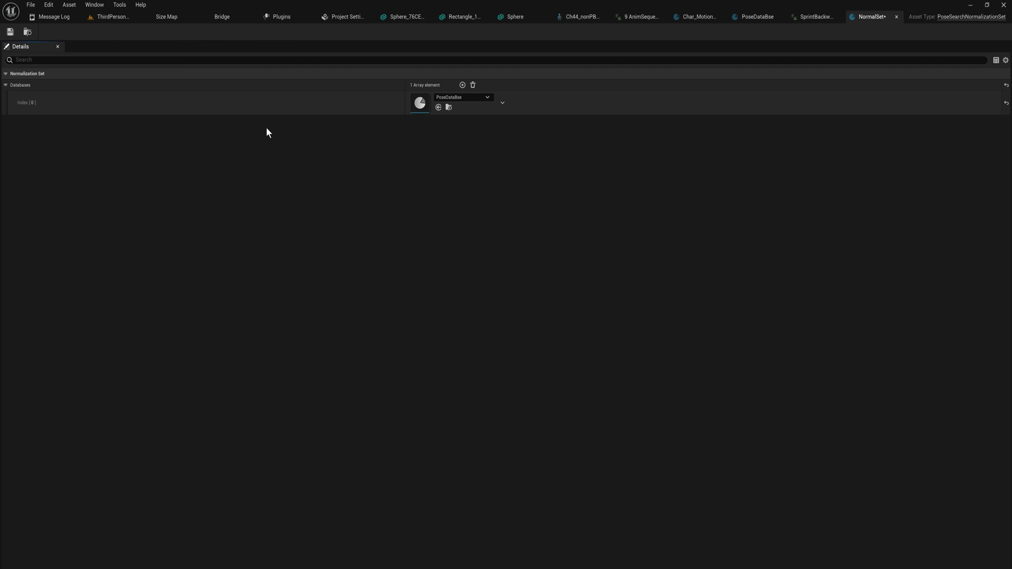
pyautogui.click(112, 17)
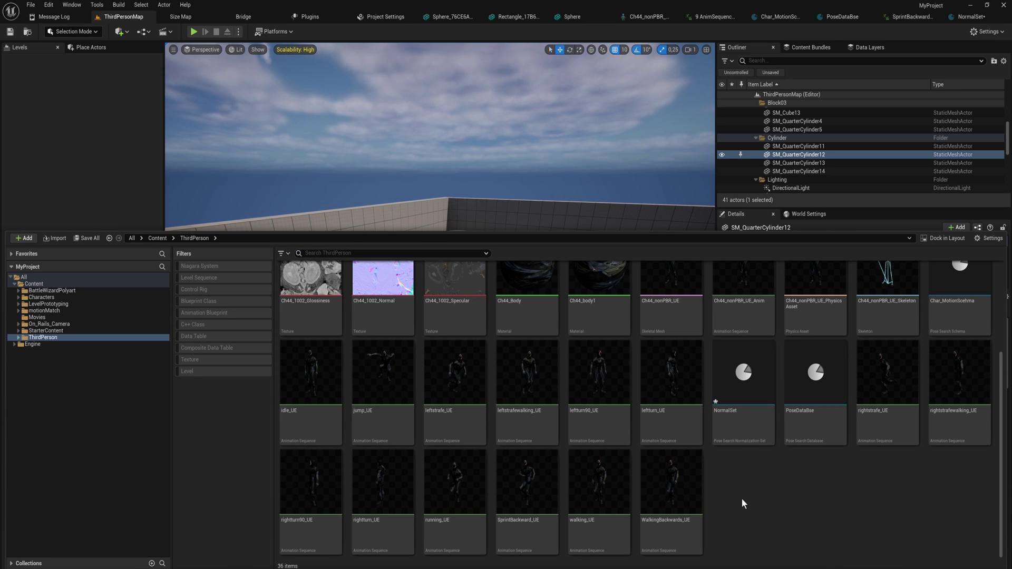
# Step: Create an Animation Blueprint named MotionMatch from the Ch44_nonPBR_UE_Skeleton skeleton
pyautogui.rightClick(741, 498)
pyautogui.click(714, 494)
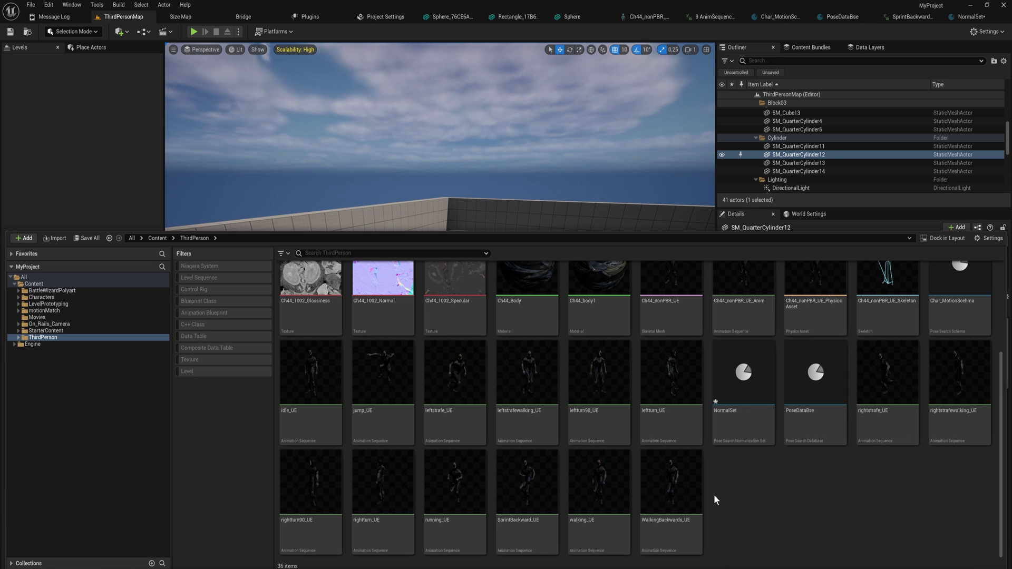
pyautogui.scroll(3, 713, 494)
pyautogui.click(883, 398)
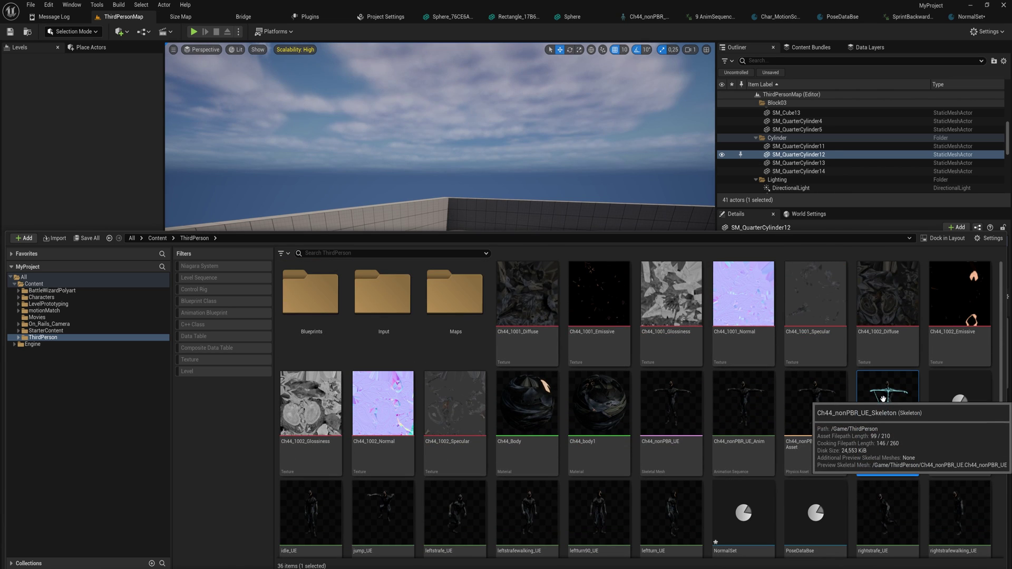
pyautogui.rightClick(883, 398)
pyautogui.moveTo(912, 201)
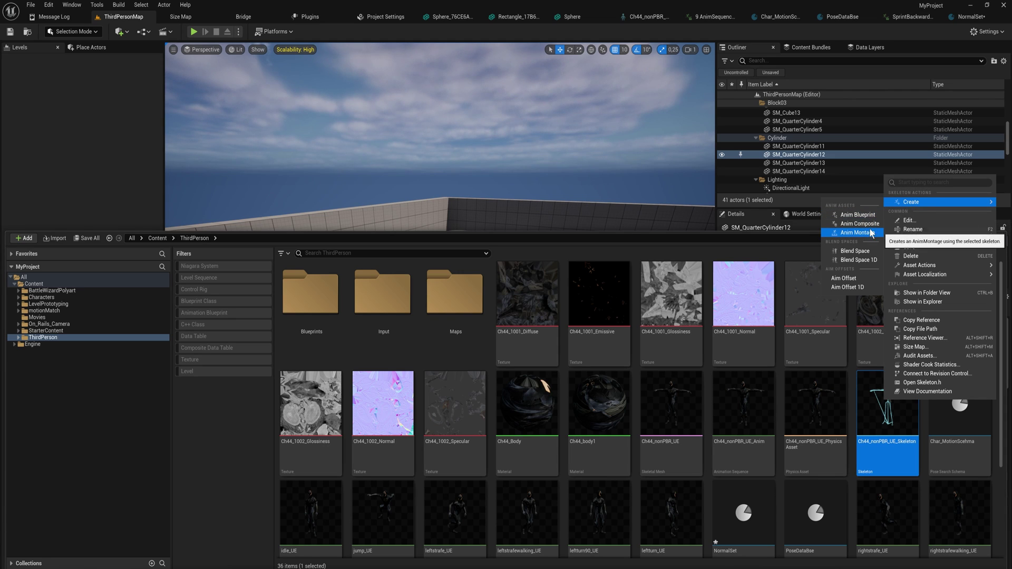
pyautogui.click(858, 214)
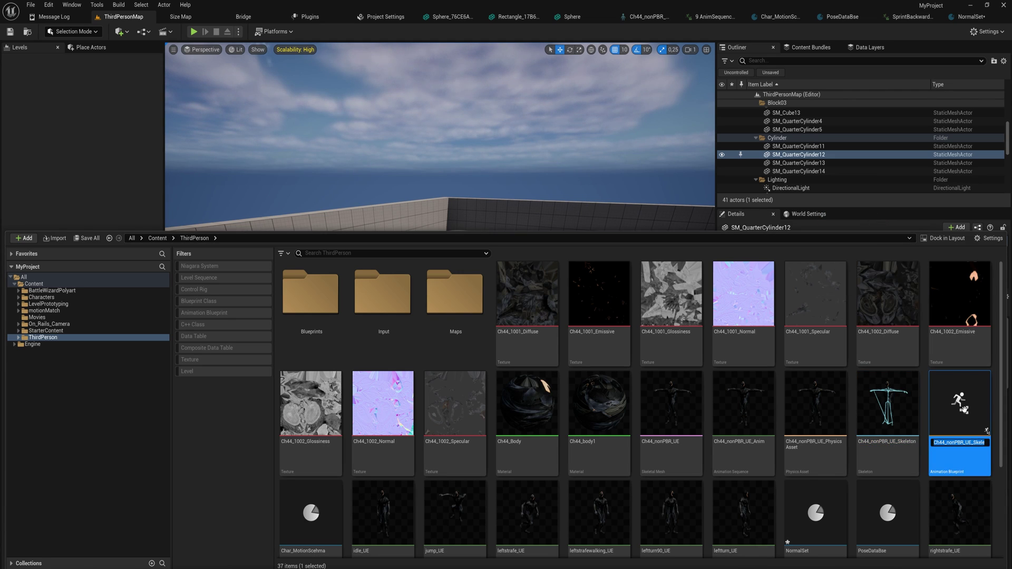
pyautogui.write('MotionMatch')
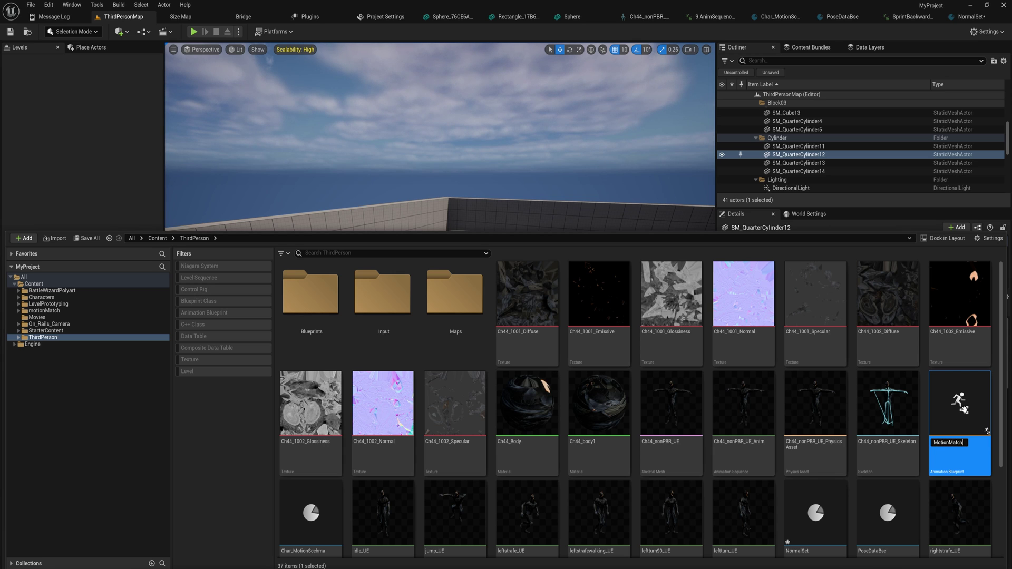
# Step: Add a Motion Matching node to the AnimGraph with its Database set to PoseDataBse
pyautogui.press('Return')
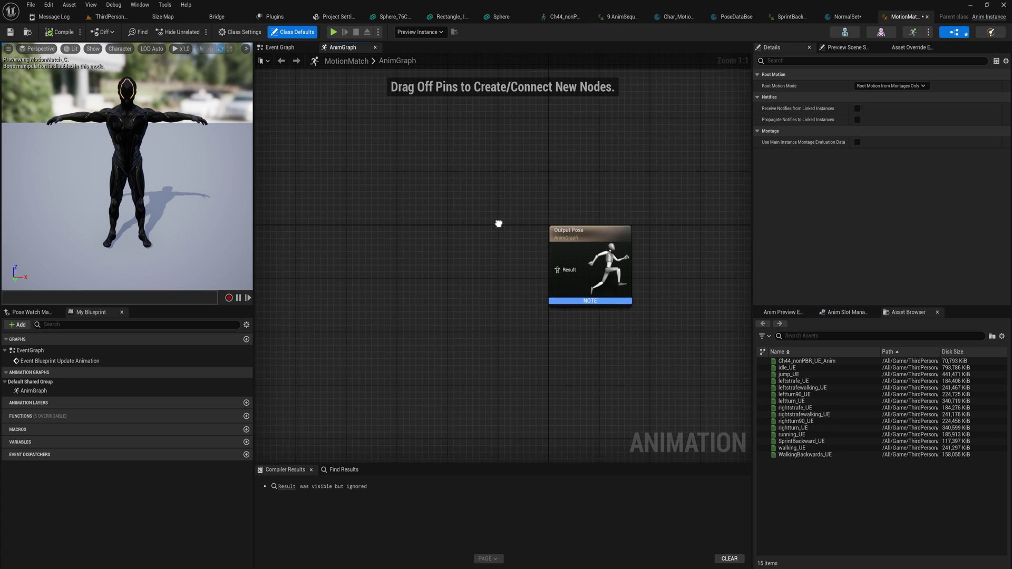
pyautogui.moveTo(436, 288); pyautogui.dragTo(452, 284, button='right')
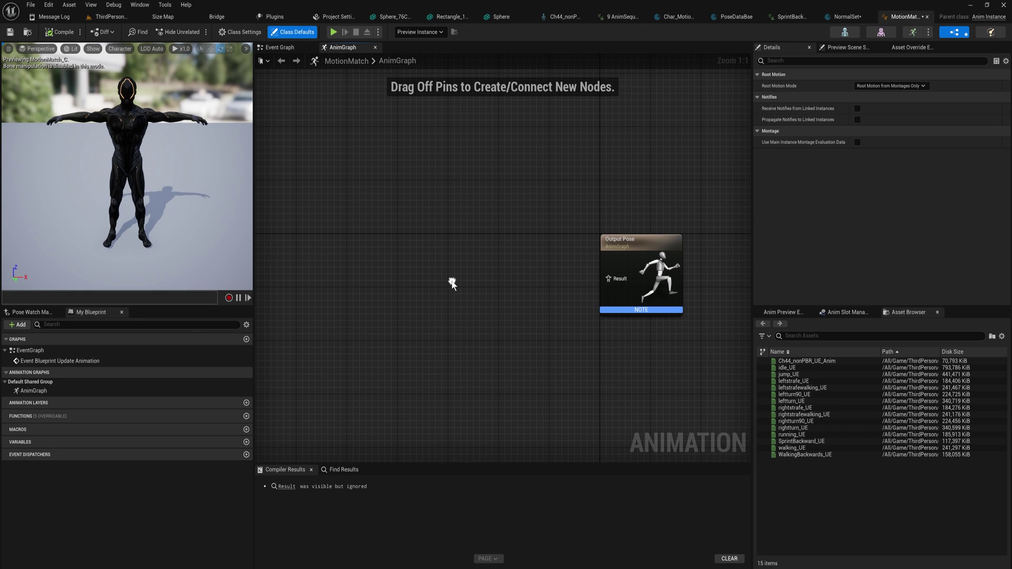
pyautogui.rightClick(421, 269)
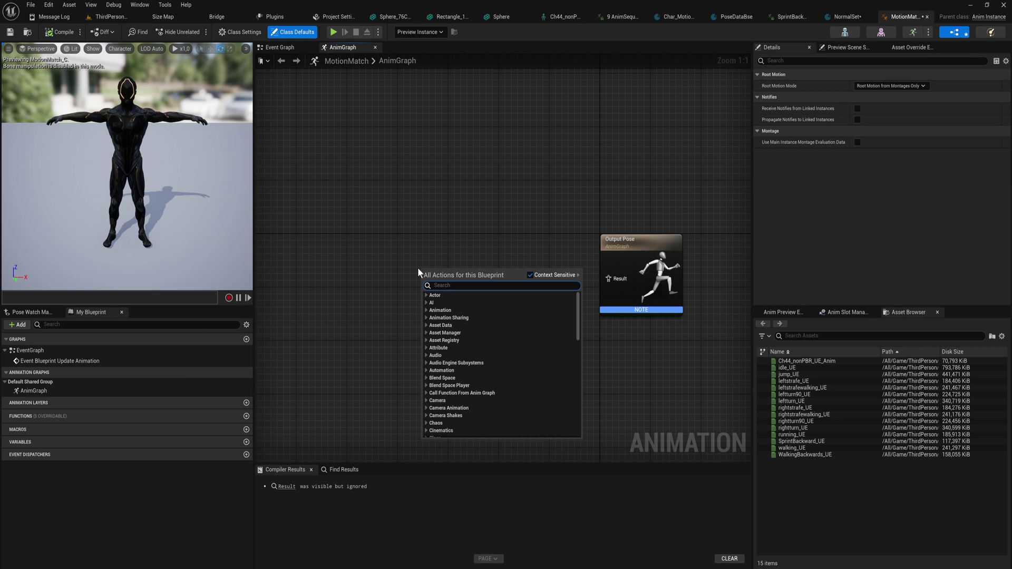
pyautogui.write('motion motio')
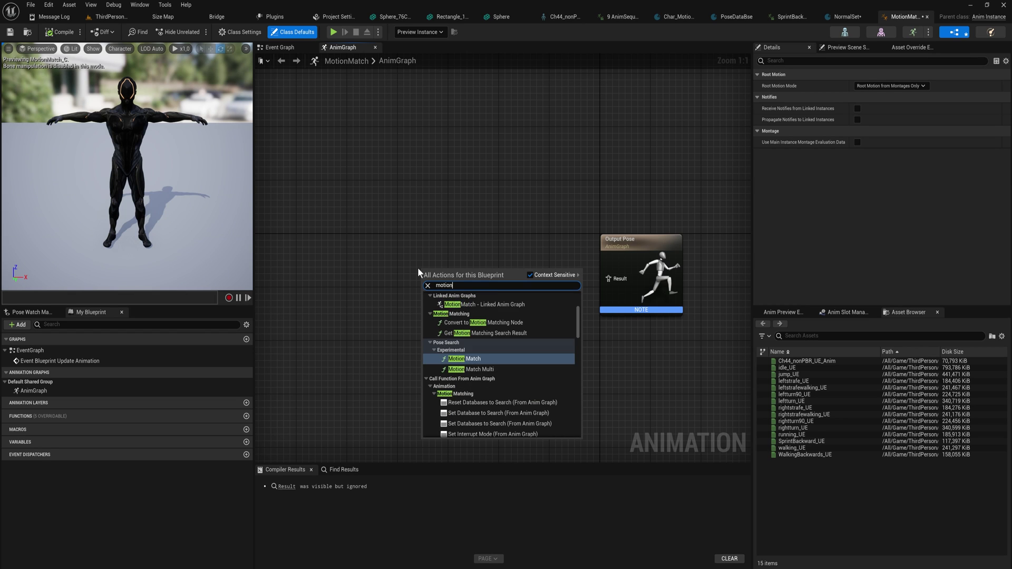
pyautogui.press('BackSpace')
pyautogui.press('BackSpace')
pyautogui.press('BackSpace')
pyautogui.press('BackSpace')
pyautogui.write('atching')
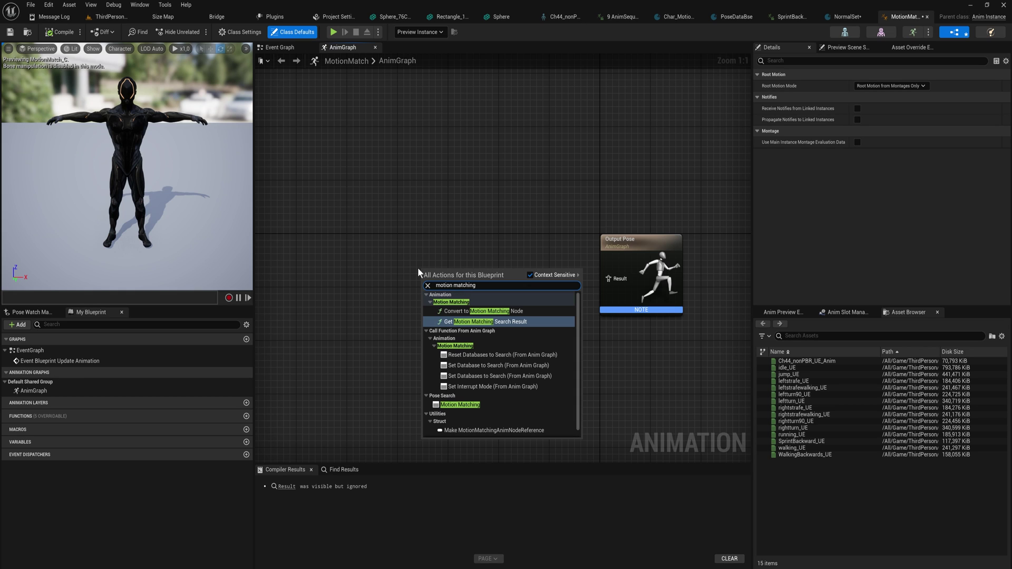
pyautogui.click(475, 409)
pyautogui.click(451, 292)
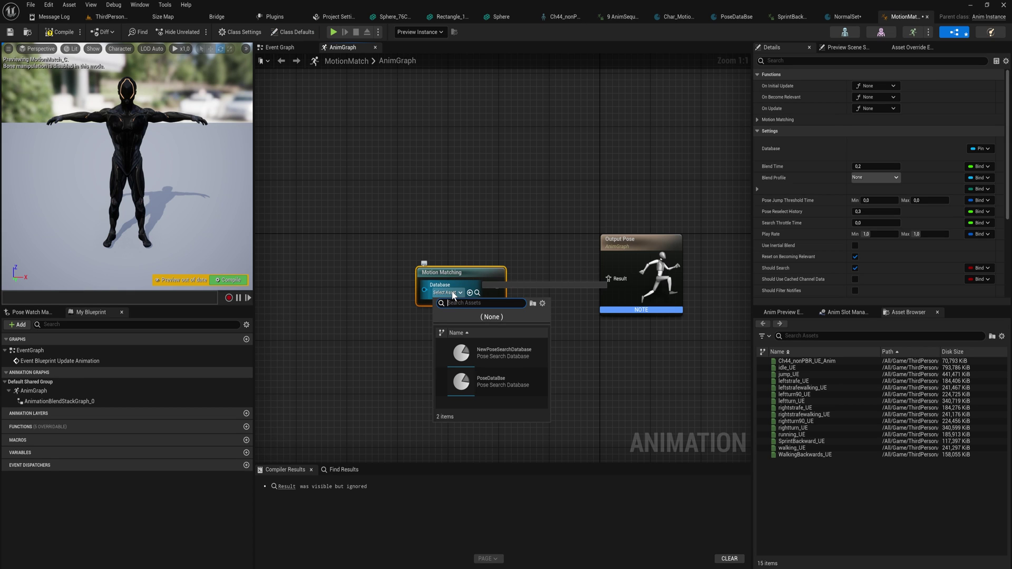
pyautogui.click(507, 381)
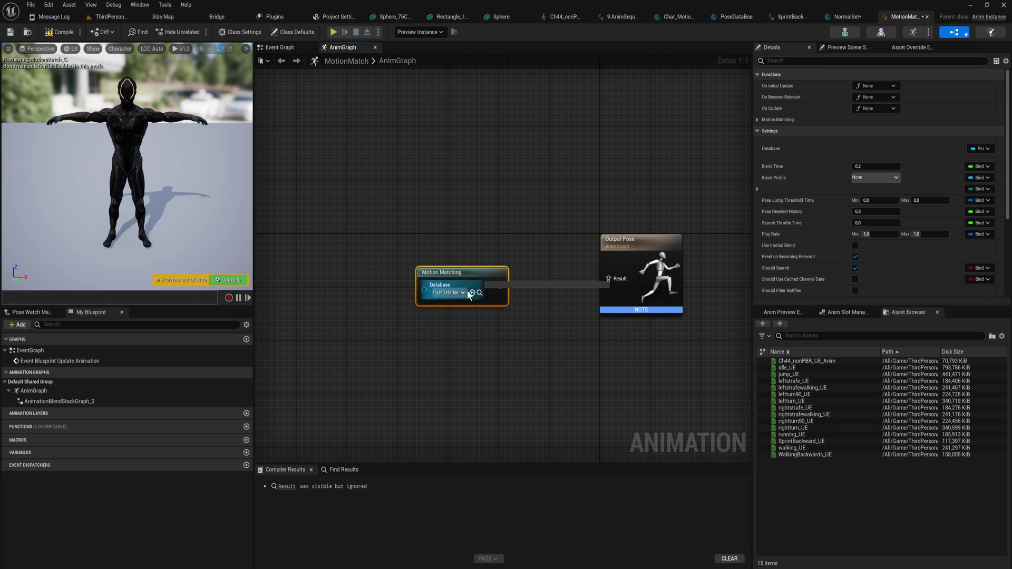
# Step: Chain a Pose History node into Output Pose, compile, and tidy the node layout
pyautogui.moveTo(476, 278)
pyautogui.mouseDown()
pyautogui.moveTo(418, 278)
pyautogui.moveTo(480, 273)
pyautogui.mouseUp()
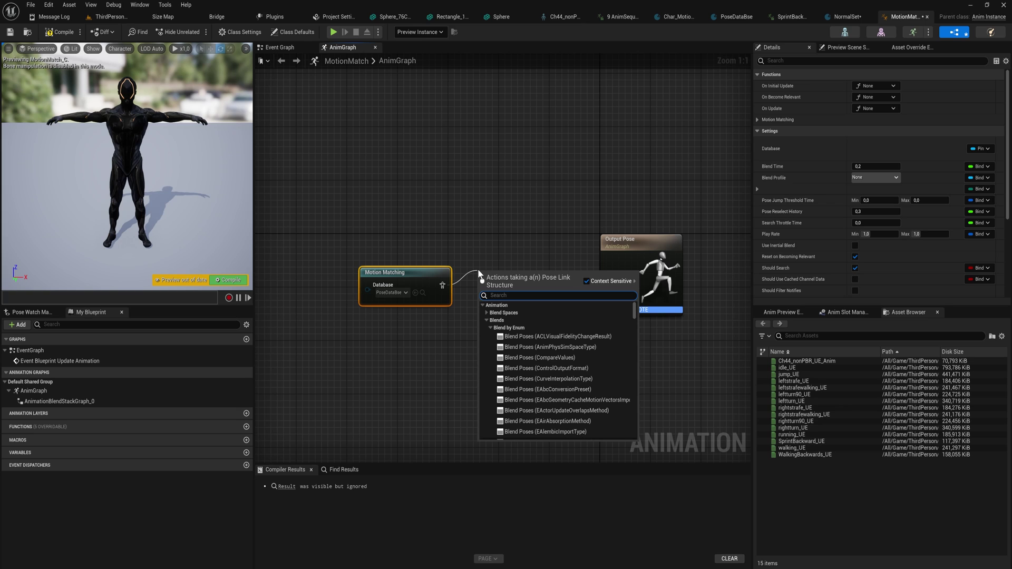
pyautogui.write('pose')
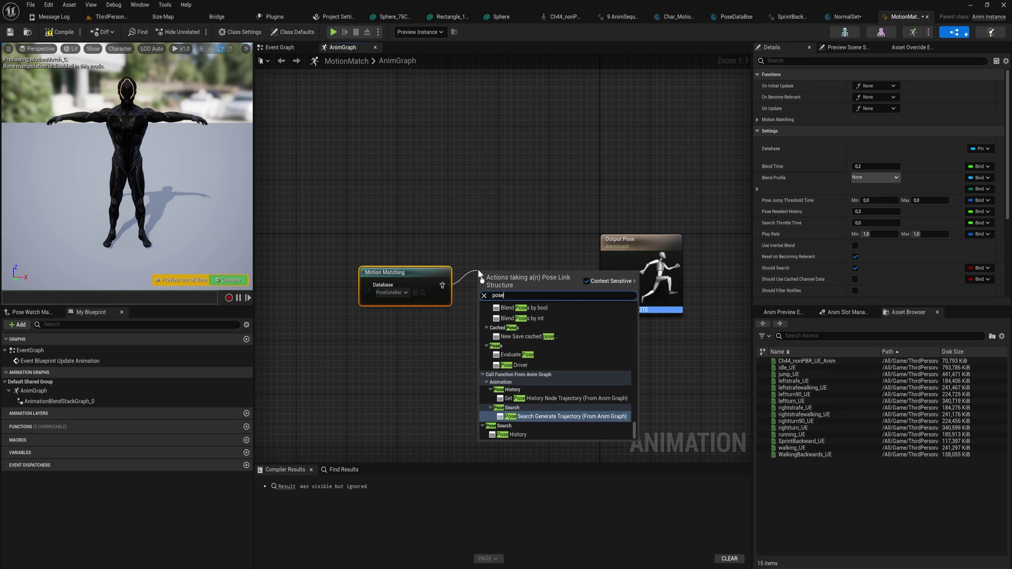
pyautogui.write(' his')
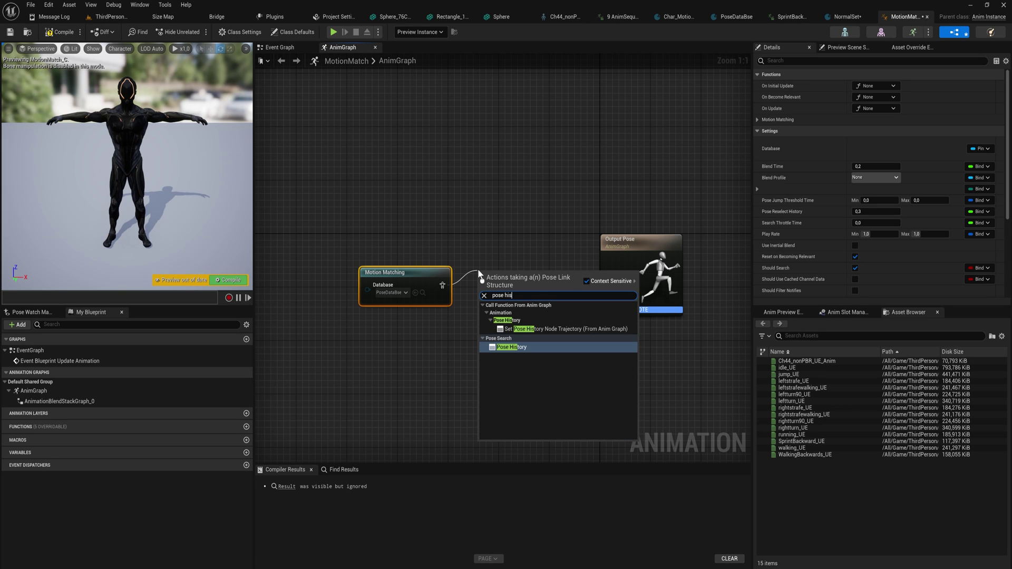
pyautogui.press('Return')
pyautogui.moveTo(519, 274); pyautogui.dragTo(518, 255)
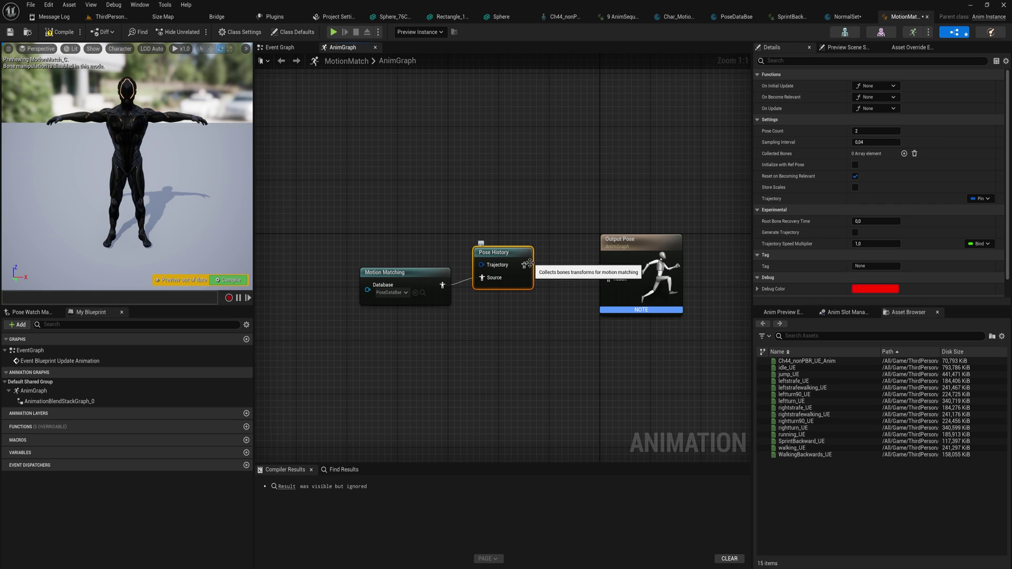
pyautogui.moveTo(524, 264); pyautogui.dragTo(608, 279)
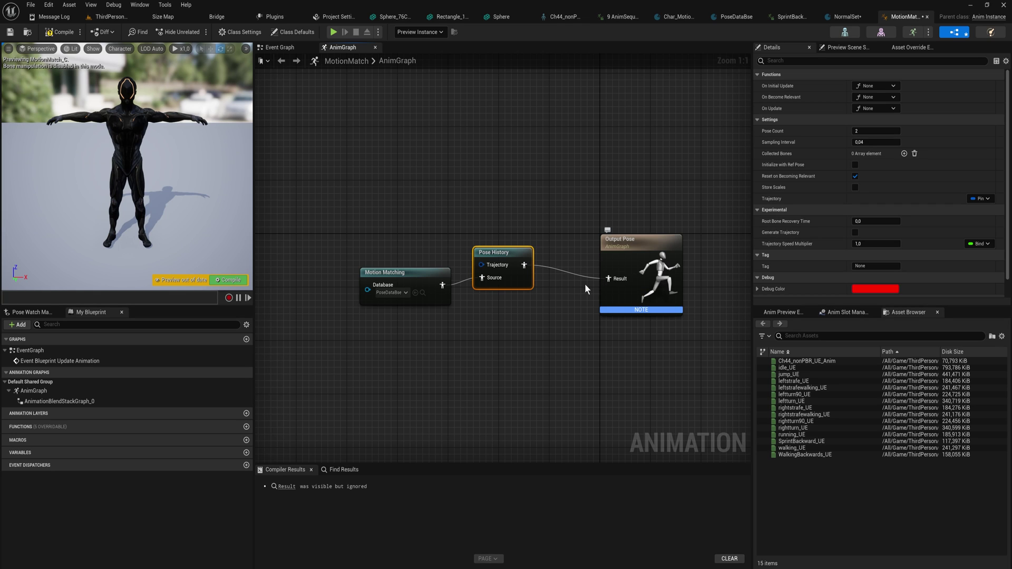
pyautogui.click(233, 280)
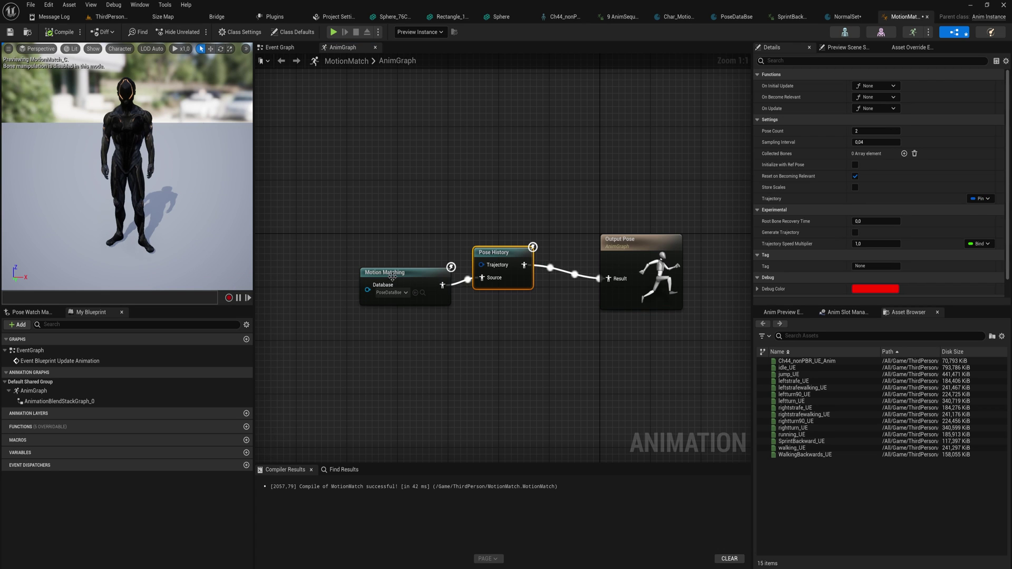
pyautogui.moveTo(512, 261); pyautogui.dragTo(531, 254)
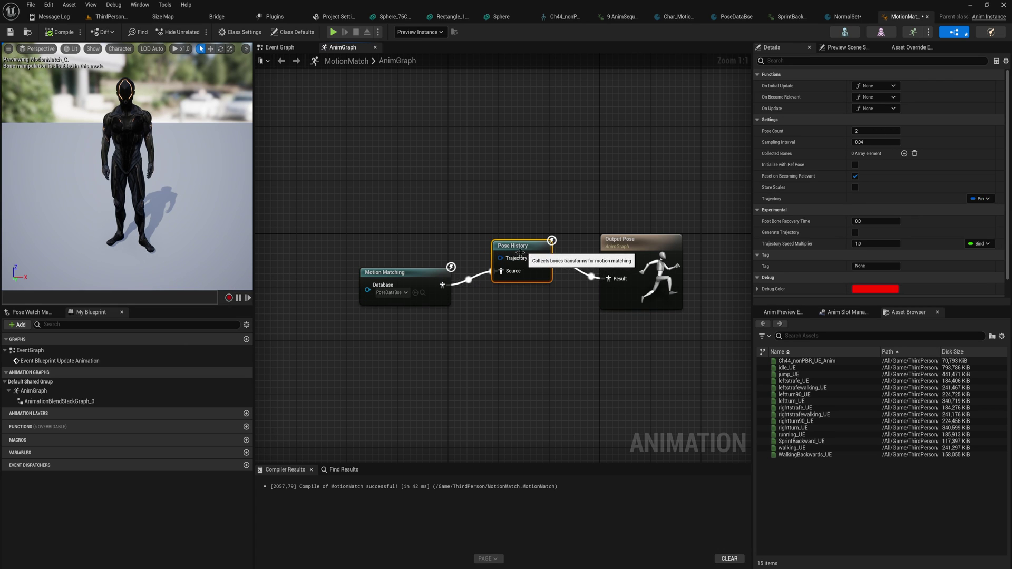
pyautogui.moveTo(431, 272); pyautogui.dragTo(406, 285)
pyautogui.moveTo(508, 246); pyautogui.dragTo(496, 253)
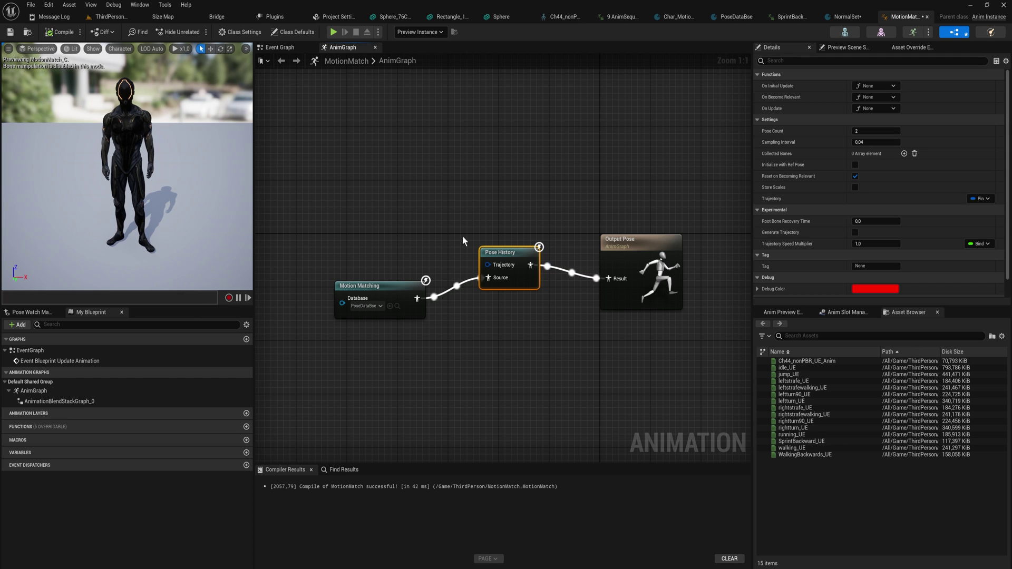
pyautogui.hotkey('ctrl', 'space')
# Step: Open BP_ThirdPersonCharacter and confirm its existing CharacterTrajectory component, searching 'traj' without adding anything
pyautogui.doubleClick(311, 316)
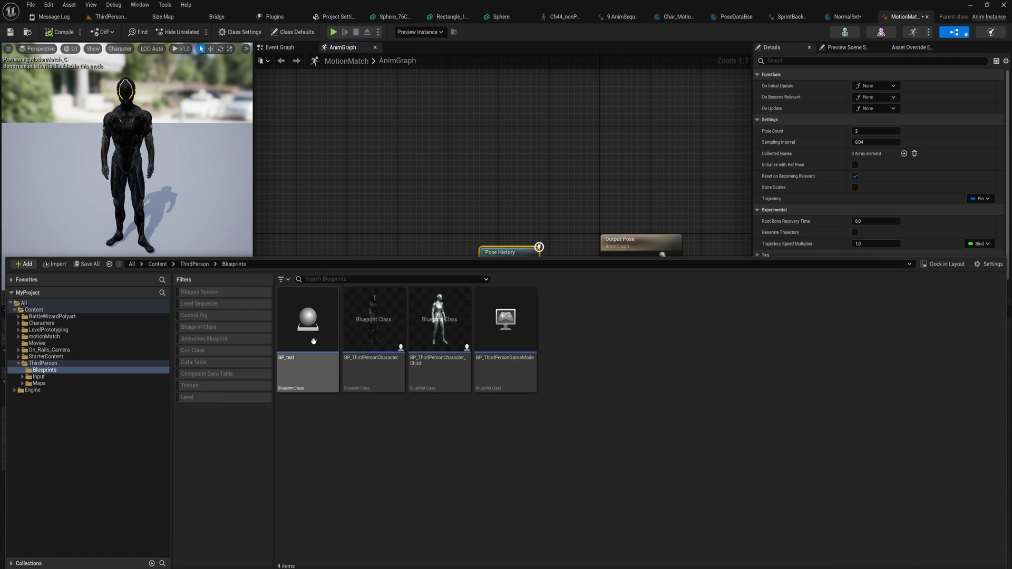
pyautogui.doubleClick(380, 331)
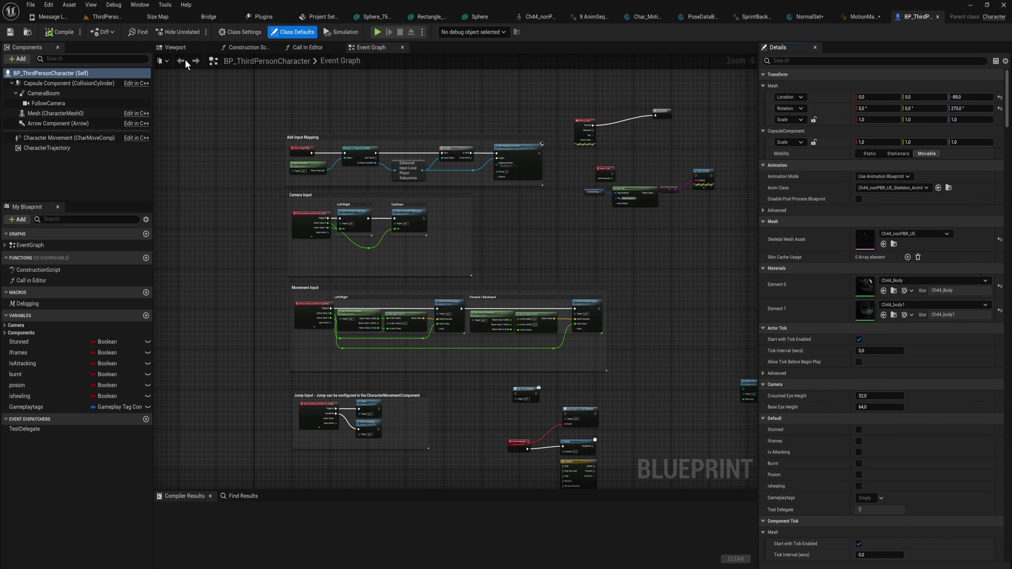
pyautogui.click(47, 148)
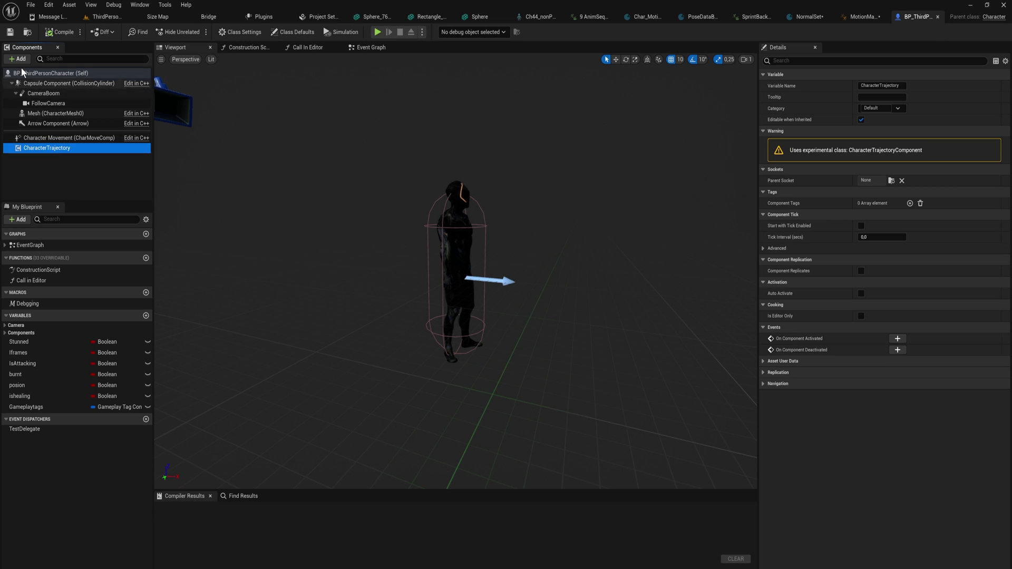
pyautogui.click(20, 59)
pyautogui.write('traj')
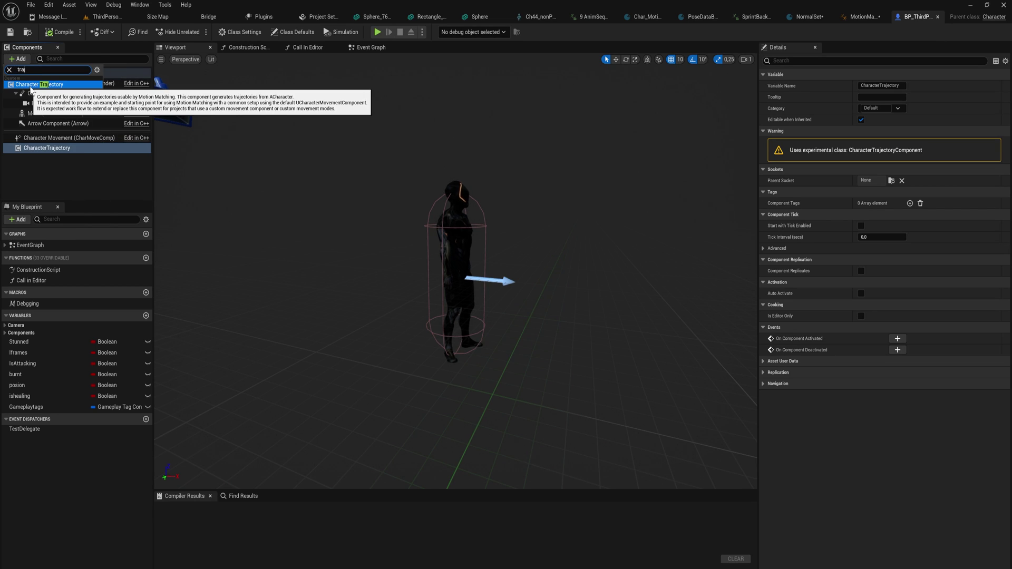
pyautogui.click(51, 150)
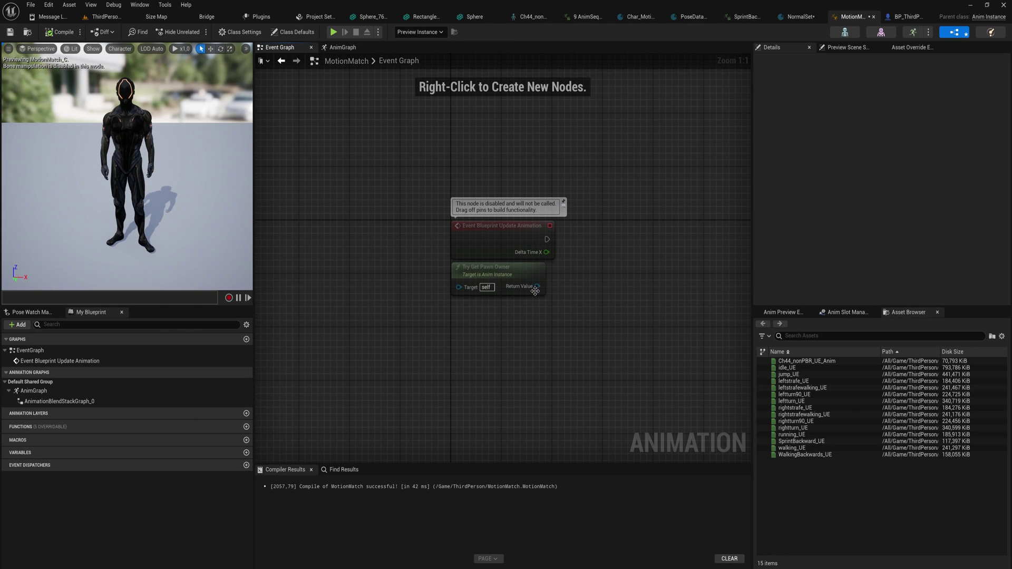
# Step: Cast Try Get Pawn Owner to BP_ThirdPersonCharacter and wire it to the update event
pyautogui.moveTo(534, 291); pyautogui.dragTo(579, 264)
pyautogui.write('cast to ')
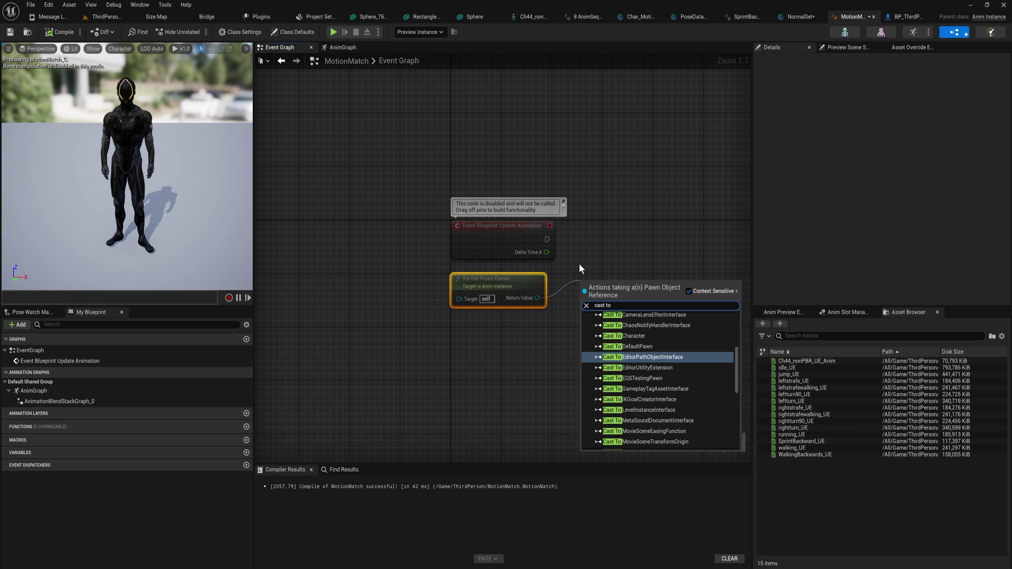
pyautogui.write('bp_')
pyautogui.press('Return')
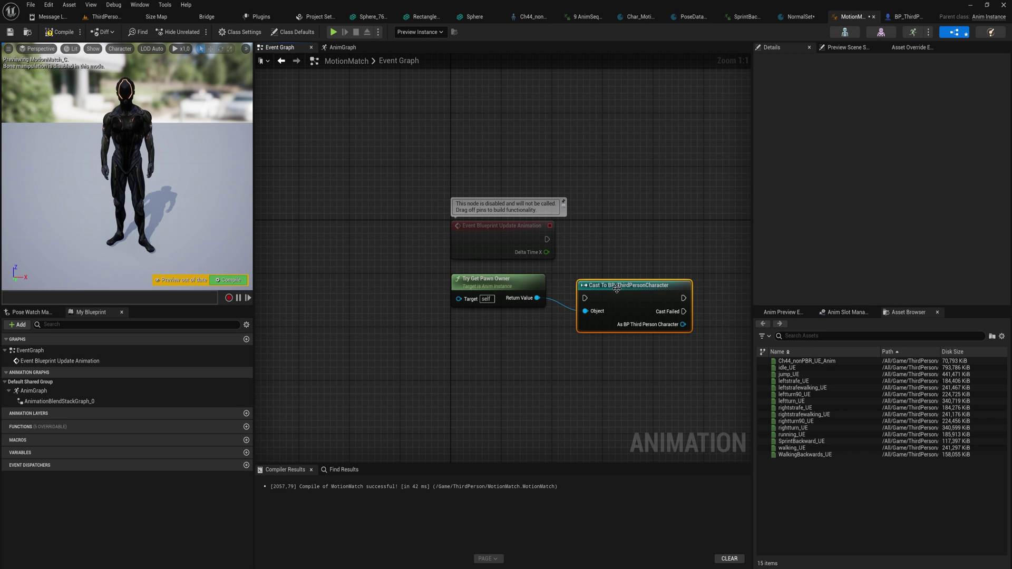
pyautogui.moveTo(617, 287); pyautogui.dragTo(646, 234)
pyautogui.moveTo(546, 239); pyautogui.dragTo(613, 245)
pyautogui.moveTo(704, 280); pyautogui.dragTo(505, 273, button='right')
pyautogui.moveTo(365, 252); pyautogui.dragTo(398, 257, button='right')
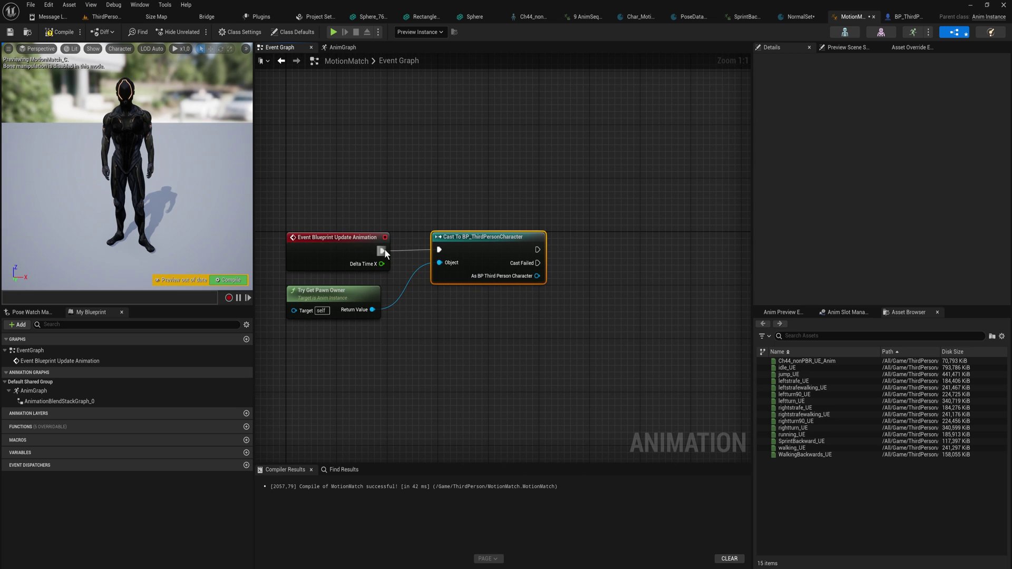
# Step: Connect Event Blueprint Update Animation directly to the cast, removing a temporary Do Once node
pyautogui.moveTo(385, 254); pyautogui.dragTo(396, 239)
pyautogui.write('do once')
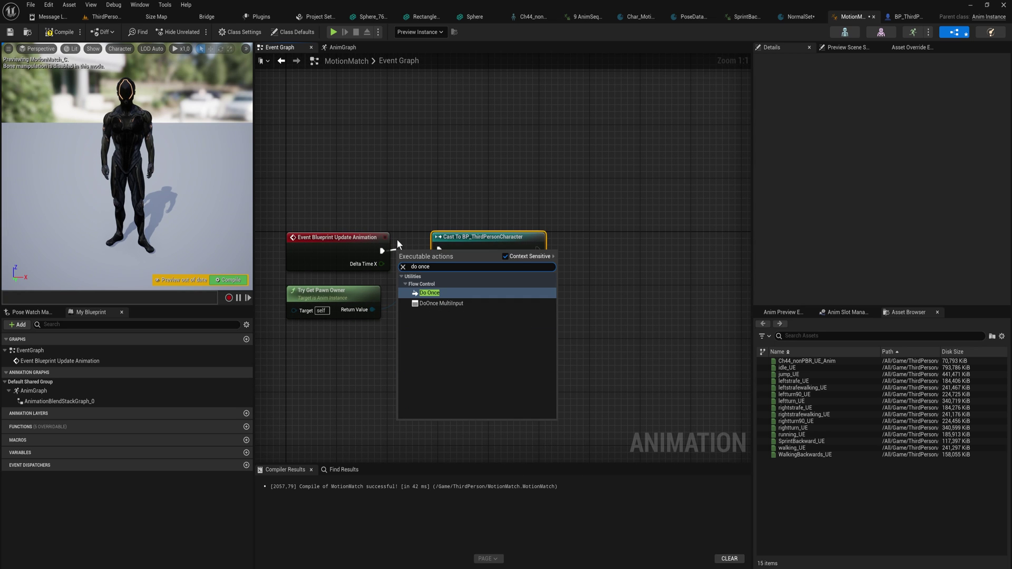
pyautogui.press('Return')
pyautogui.moveTo(503, 236); pyautogui.dragTo(578, 237)
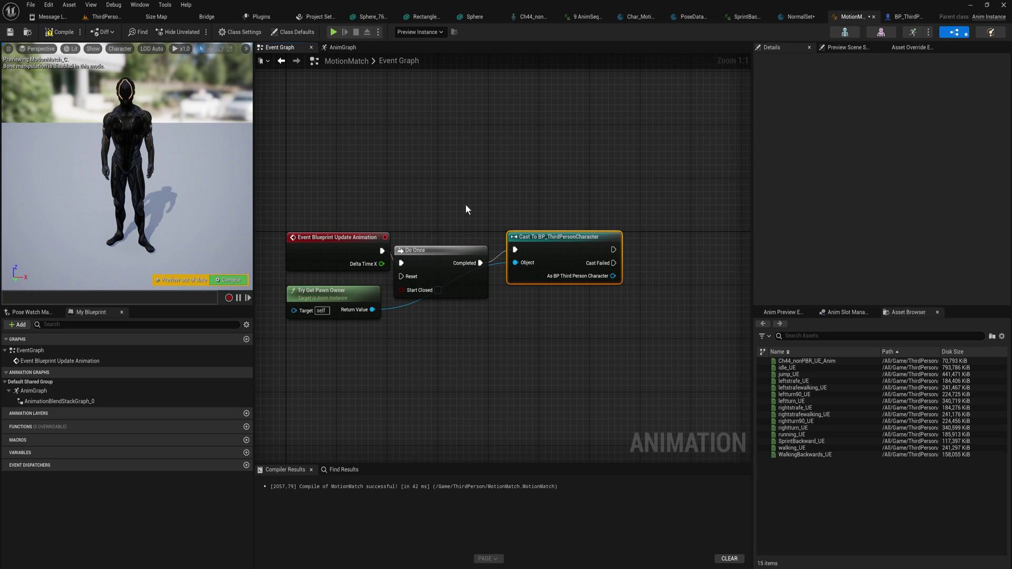
pyautogui.click(419, 284)
pyautogui.press('Delete')
pyautogui.moveTo(382, 251); pyautogui.dragTo(514, 250)
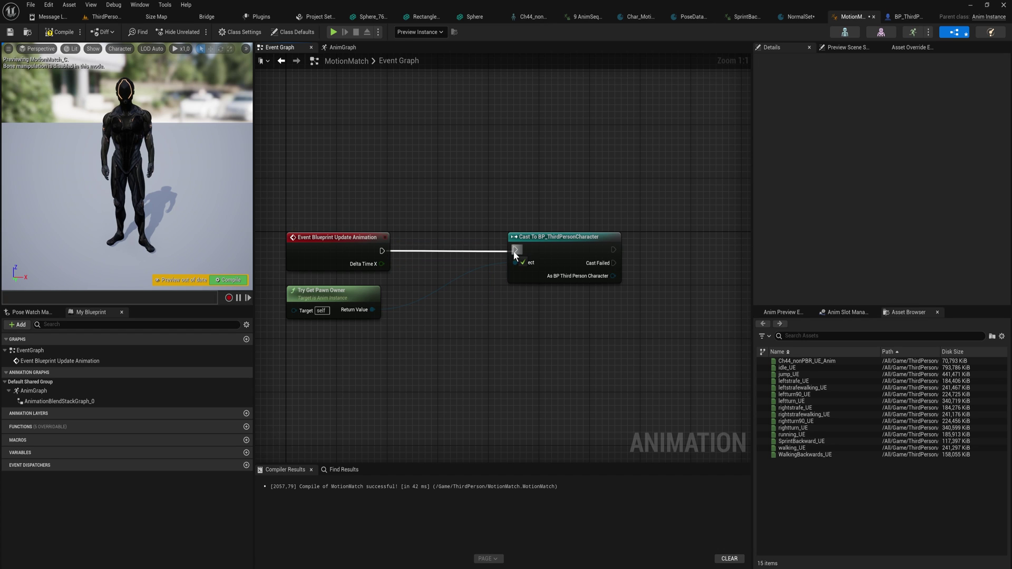
pyautogui.moveTo(579, 343); pyautogui.dragTo(512, 343, button='right')
# Step: Get the cast character's Character Trajectory and promote it to a new variable
pyautogui.moveTo(546, 277); pyautogui.dragTo(581, 284)
pyautogui.write('get tra')
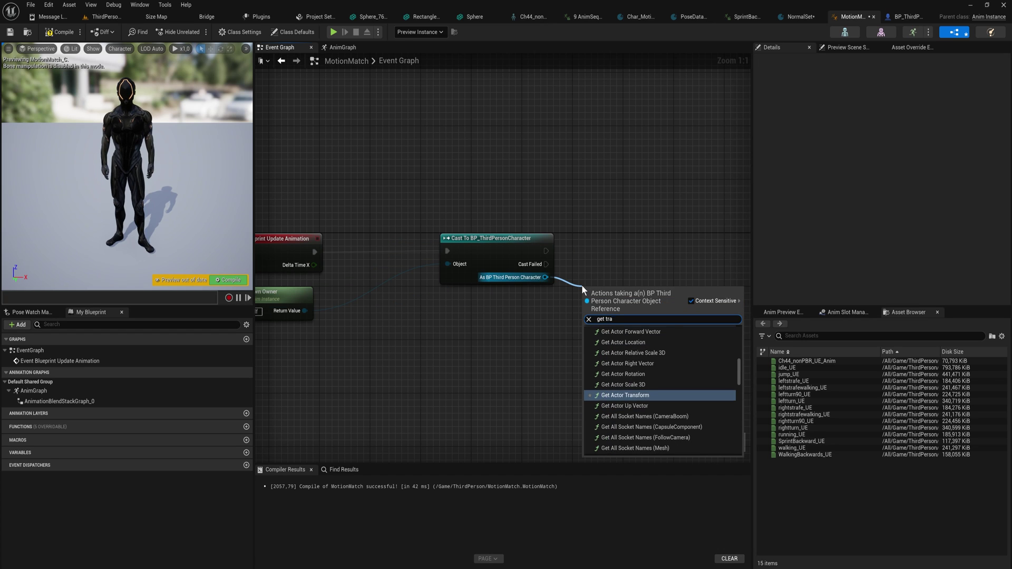
pyautogui.write('je')
pyautogui.press('Return')
pyautogui.moveTo(583, 288); pyautogui.dragTo(493, 302, button='right')
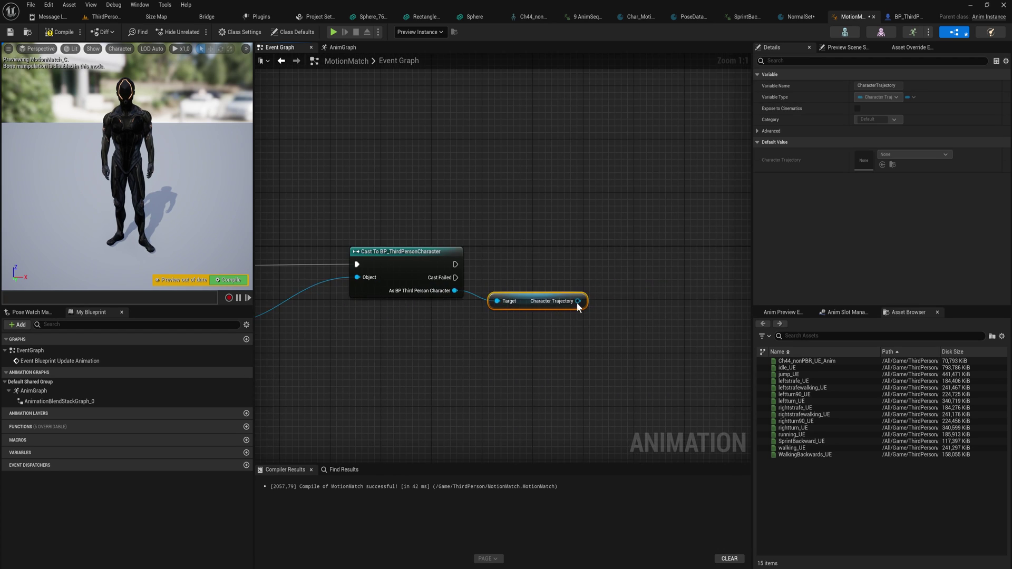
pyautogui.rightClick(578, 302)
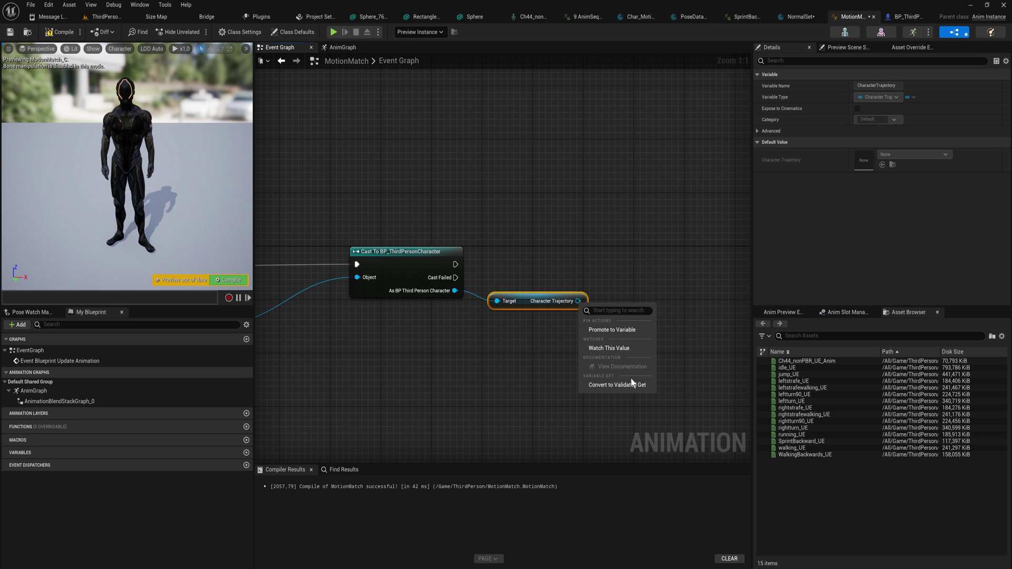
pyautogui.click(620, 331)
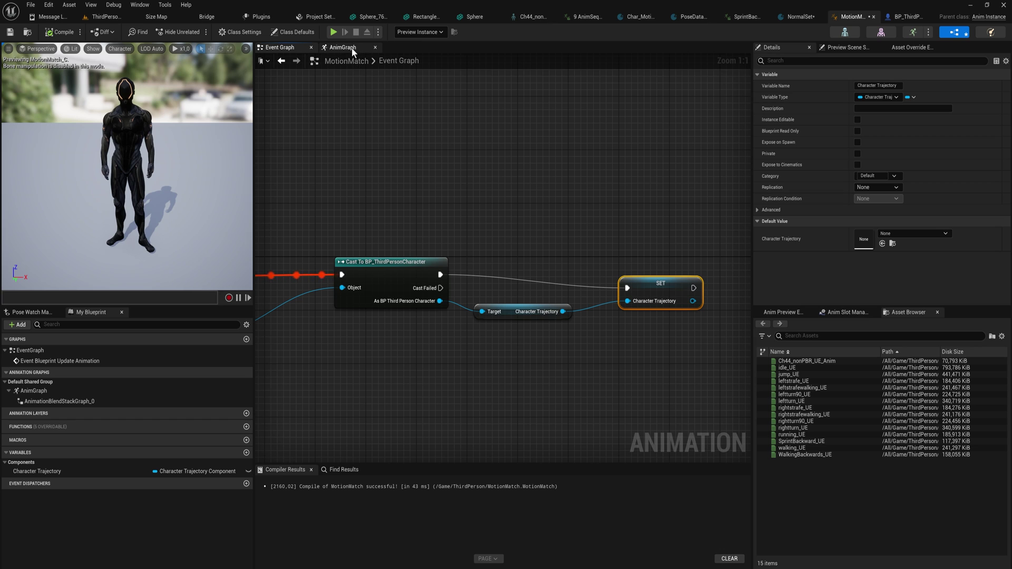
pyautogui.click(345, 47)
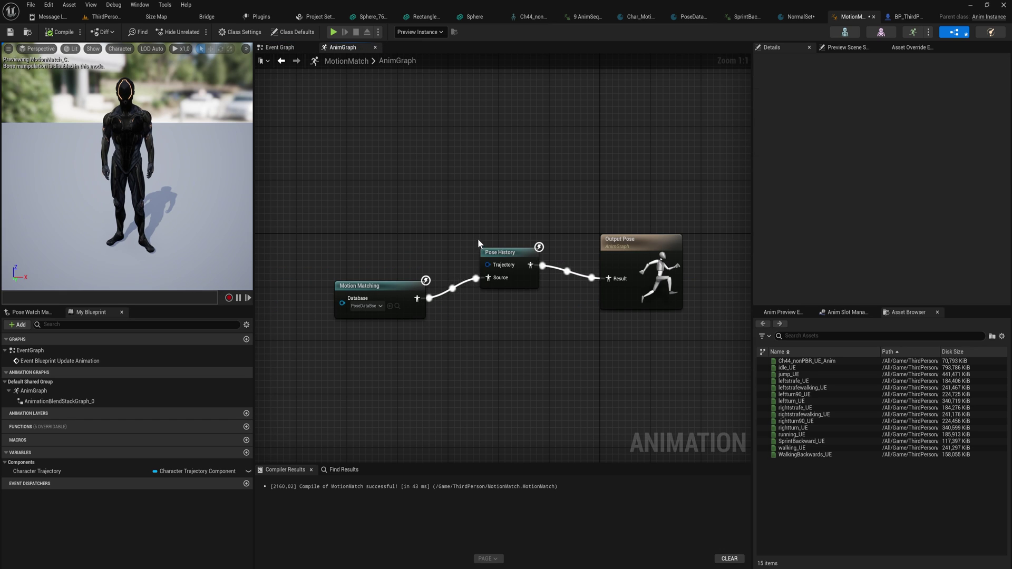
# Step: Bind Pose History's Trajectory pin to Character Trajectory's Trajectory property and nudge the node left
pyautogui.rightClick(492, 265)
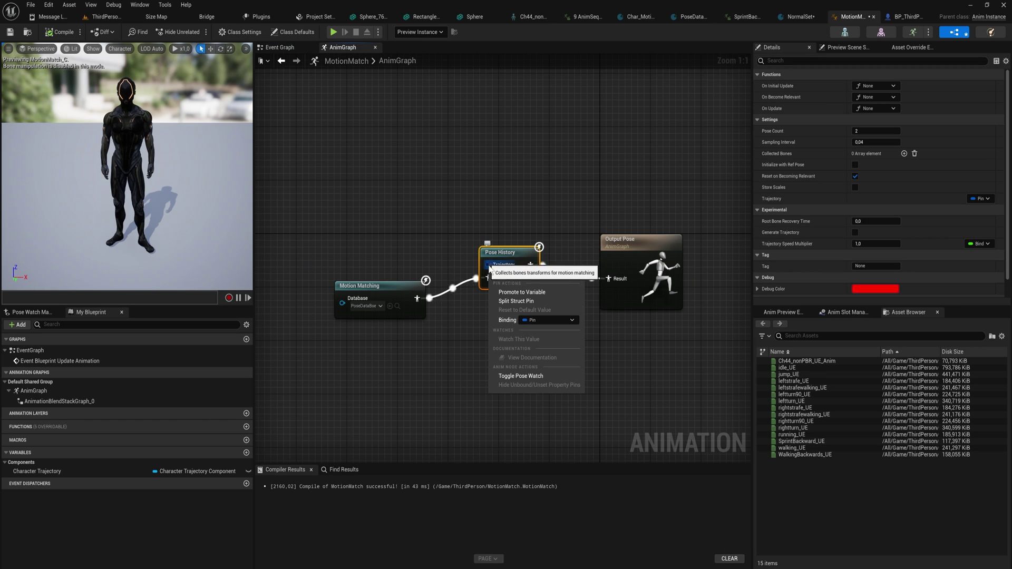
pyautogui.click(545, 320)
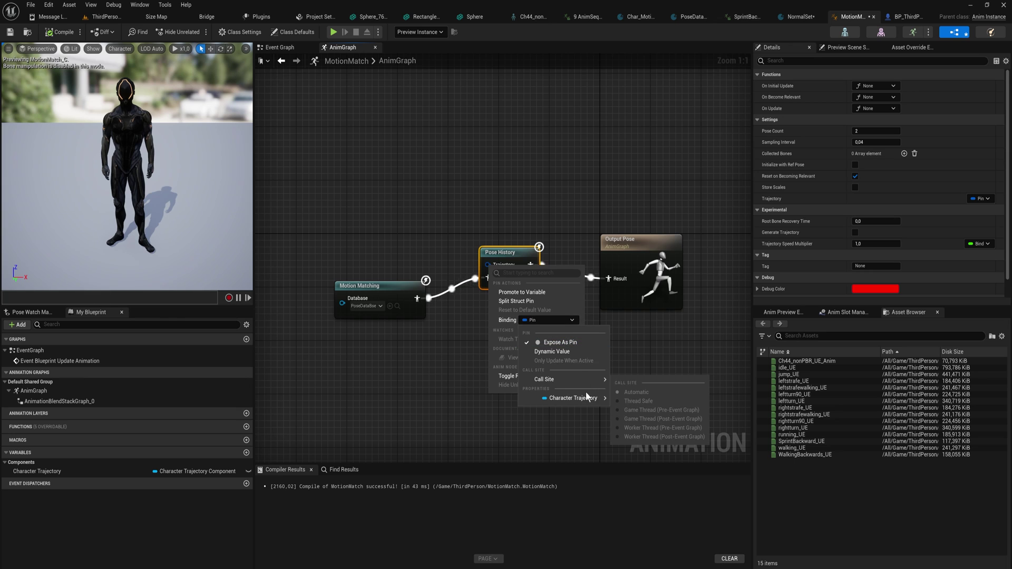
pyautogui.moveTo(579, 398)
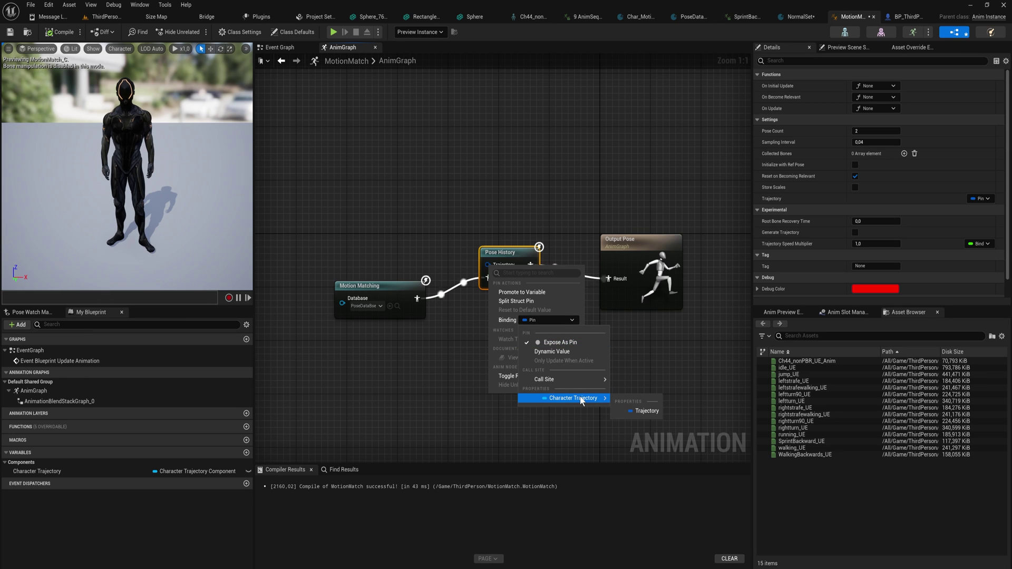
pyautogui.click(638, 411)
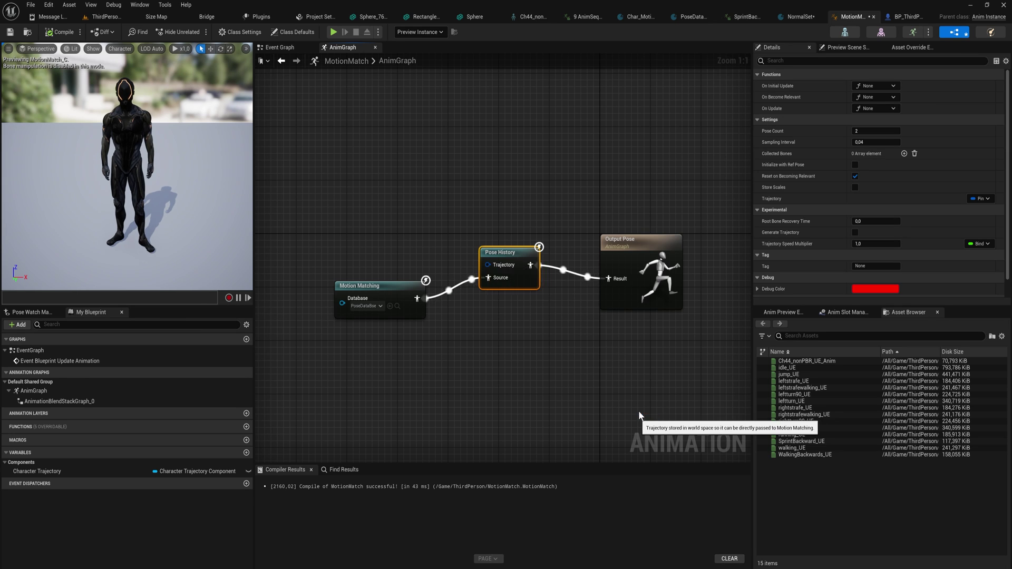
pyautogui.moveTo(547, 258); pyautogui.dragTo(515, 265)
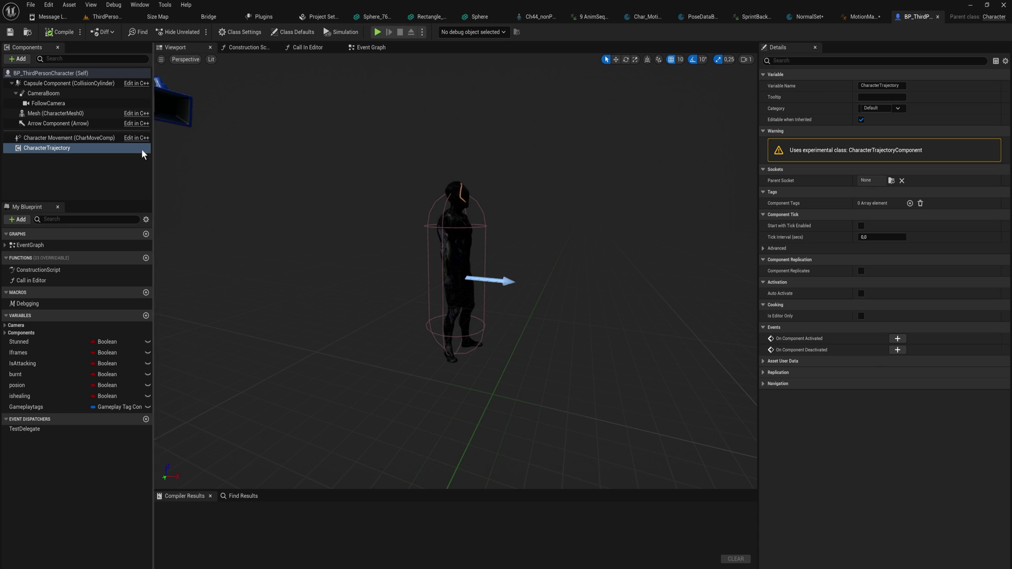
# Step: Set the character Mesh component's Skeletal Mesh Asset to Ch44_nonPBR_UE
pyautogui.click(79, 114)
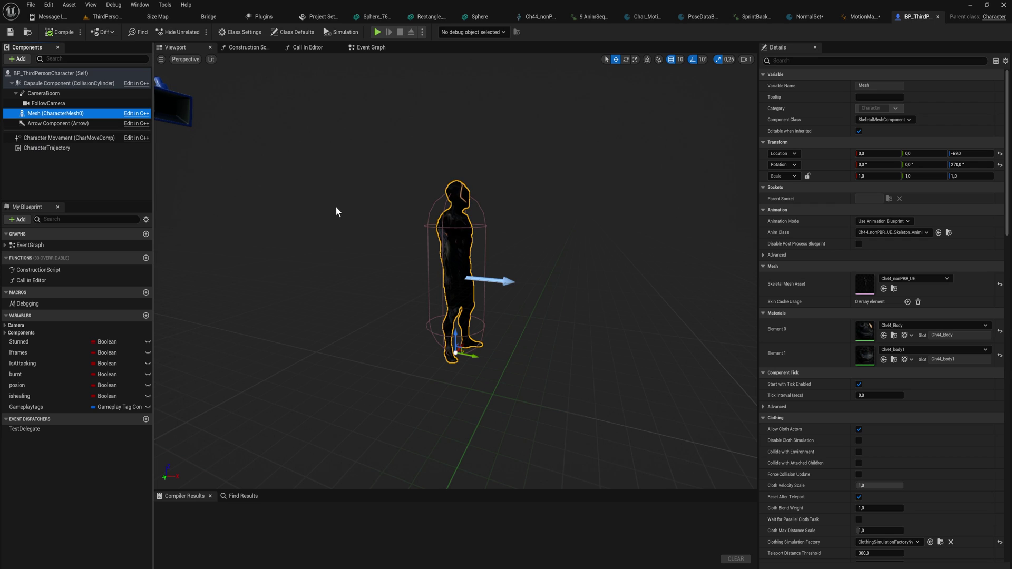
pyautogui.click(896, 277)
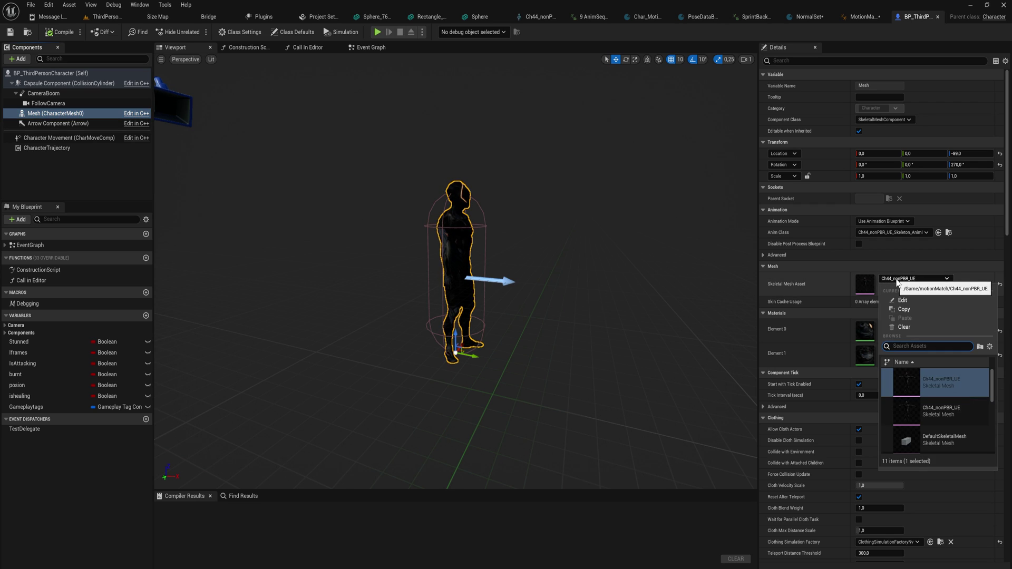
pyautogui.click(949, 409)
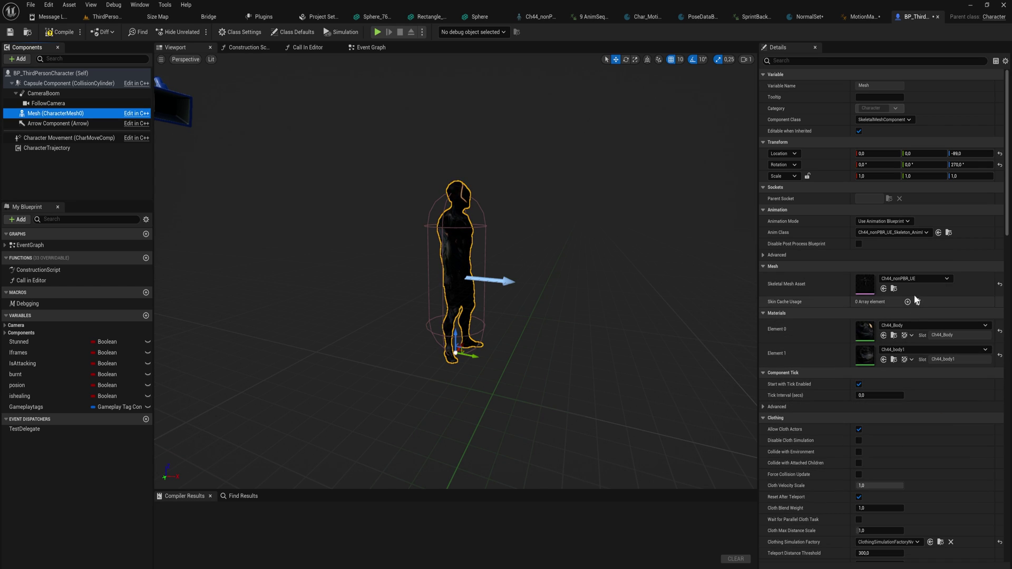
# Step: Set the mesh's Anim Class to MotionMatch and start a Play In Editor test
pyautogui.click(905, 233)
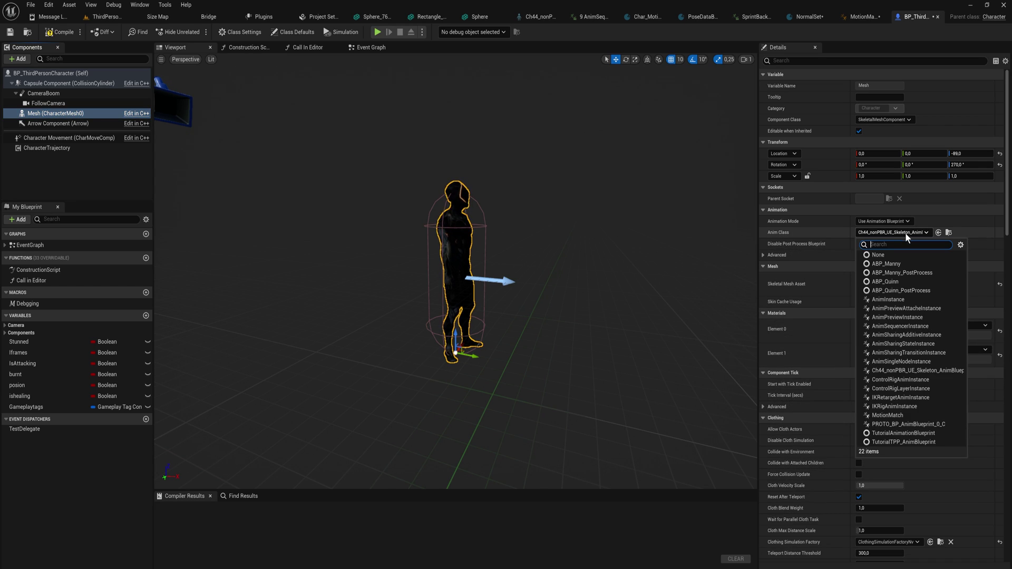
pyautogui.write('mot')
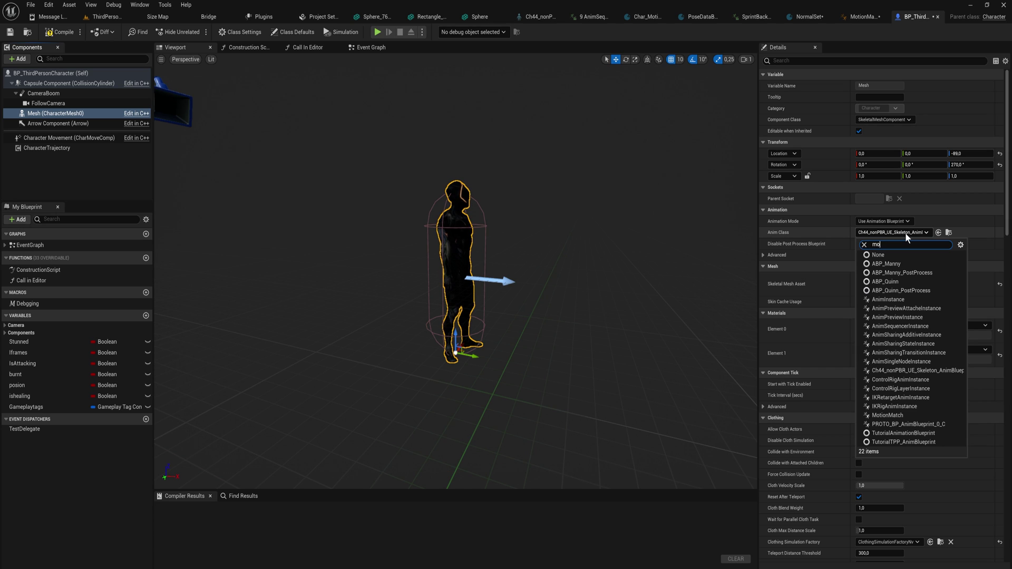
pyautogui.click(891, 264)
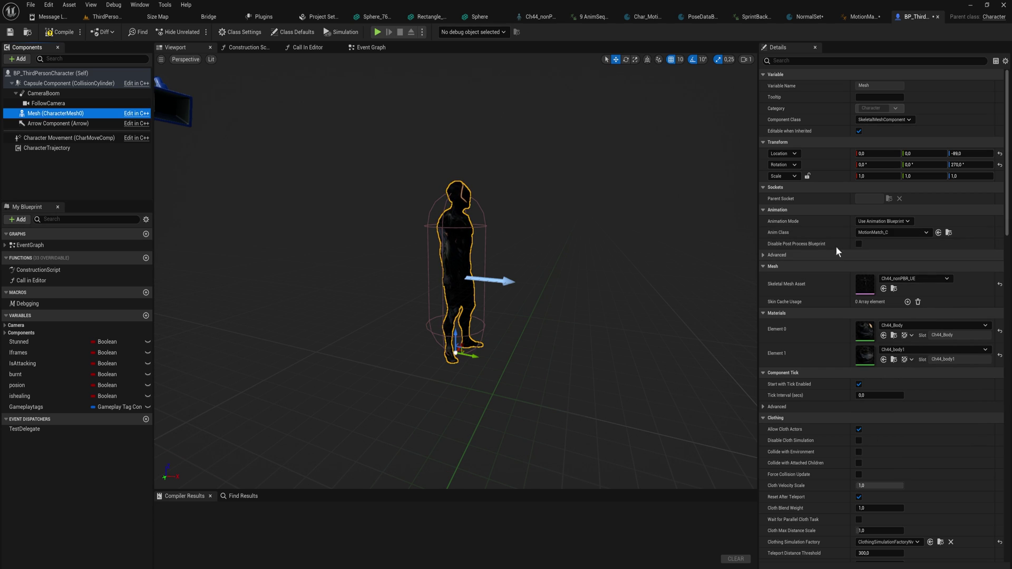
pyautogui.hotkey('alt', 'p')
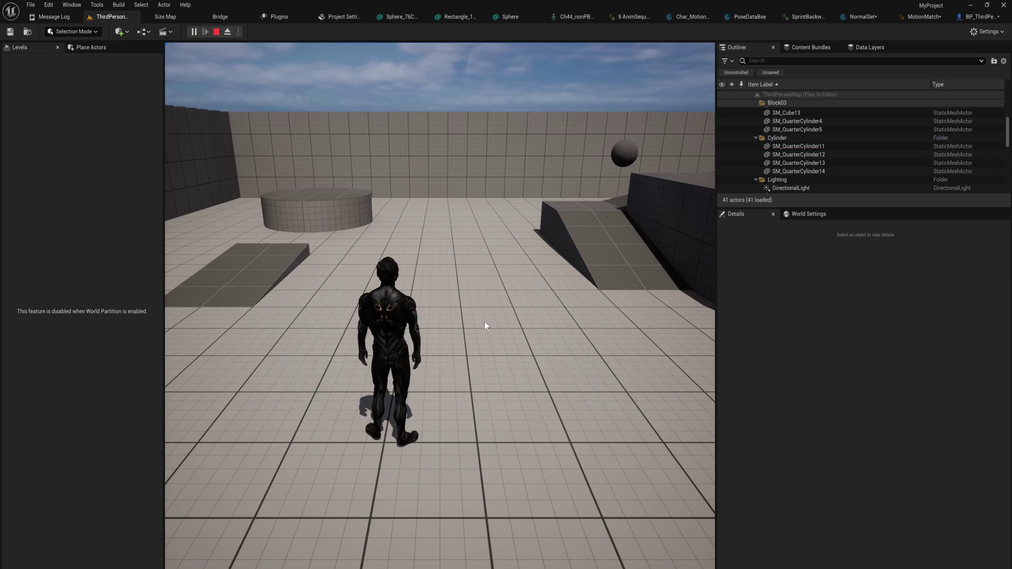
# Step: Run the character with W and A past the wall, sphere, platform and ramp, then stop playing
pyautogui.click(484, 325)
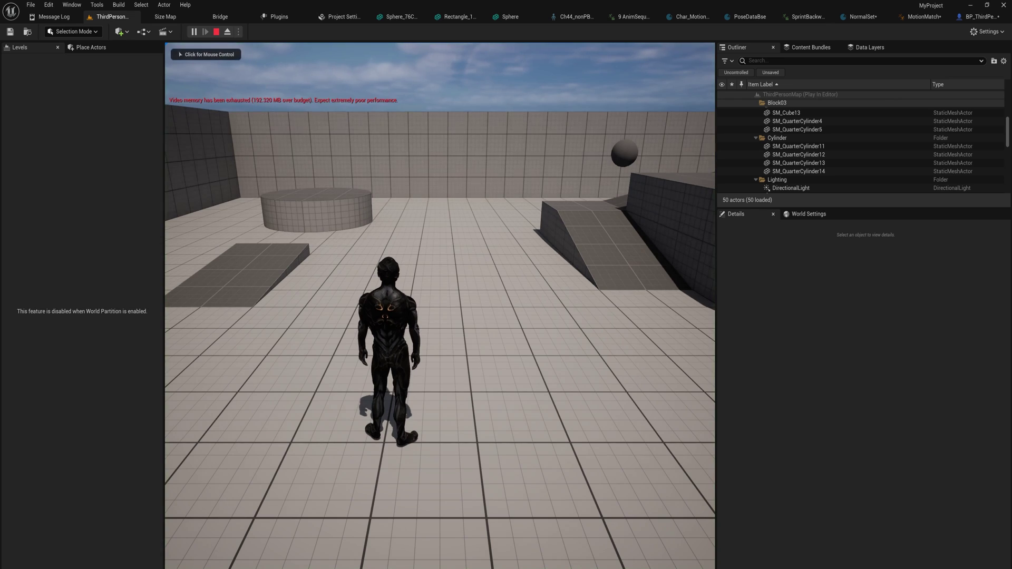
pyautogui.press('w')
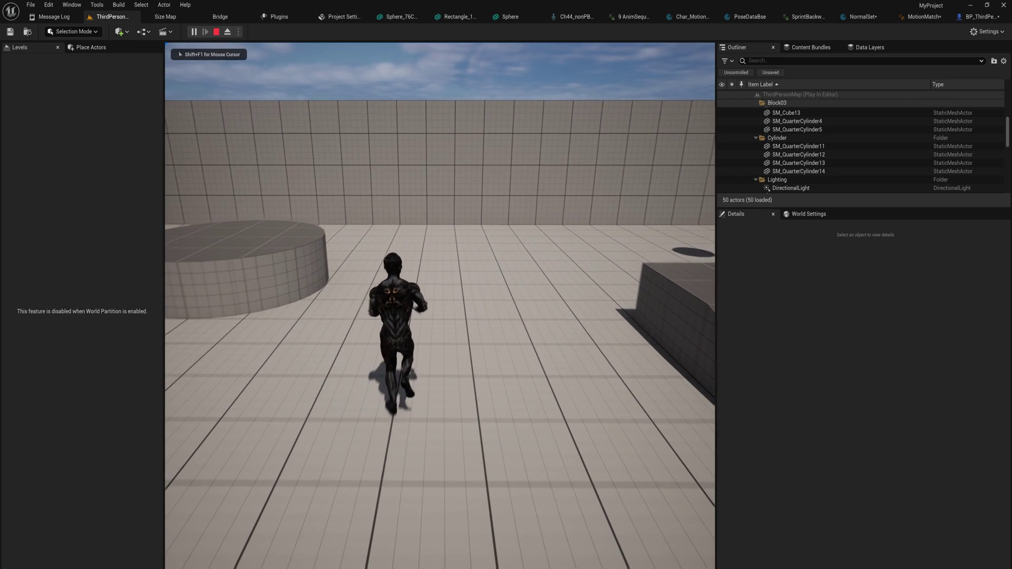
pyautogui.press('a')
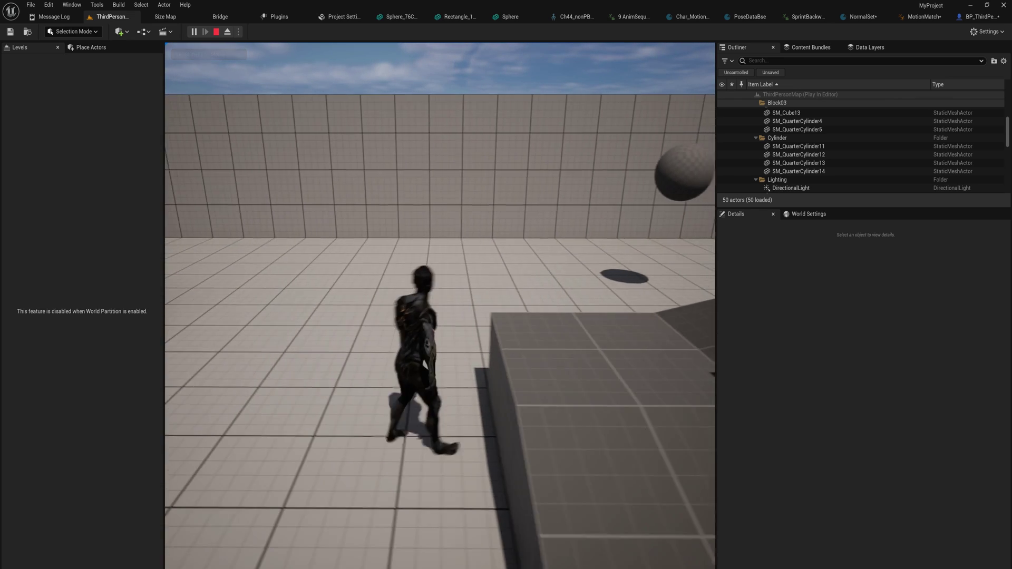
pyautogui.press('w')
pyautogui.press('a')
pyautogui.press('w')
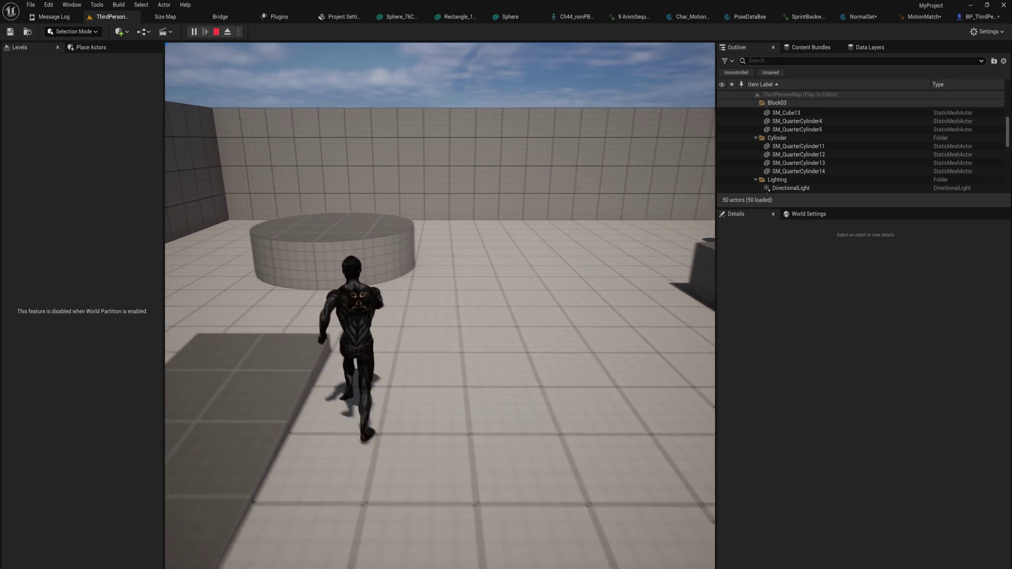
pyautogui.press('w')
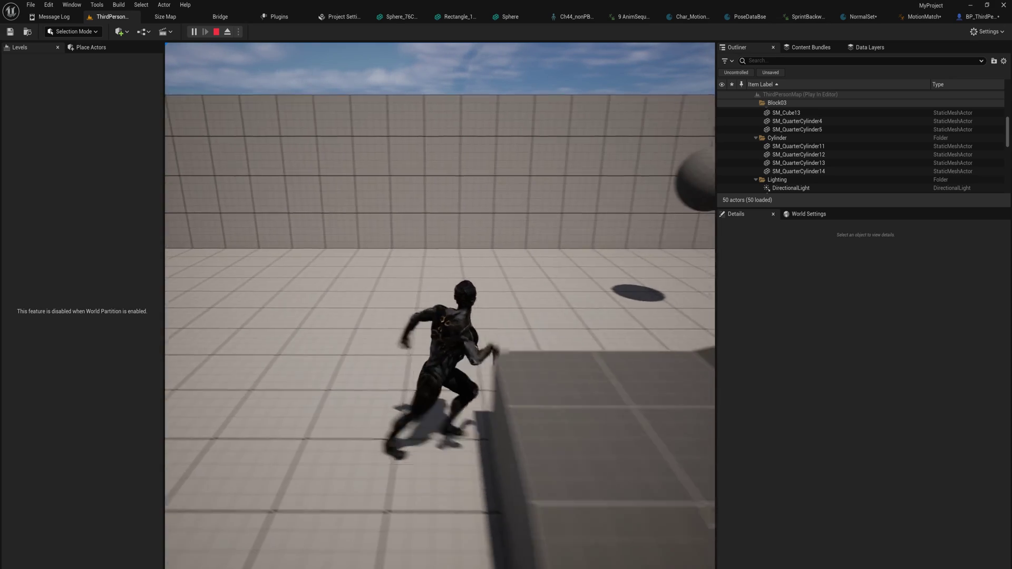
pyautogui.press('w')
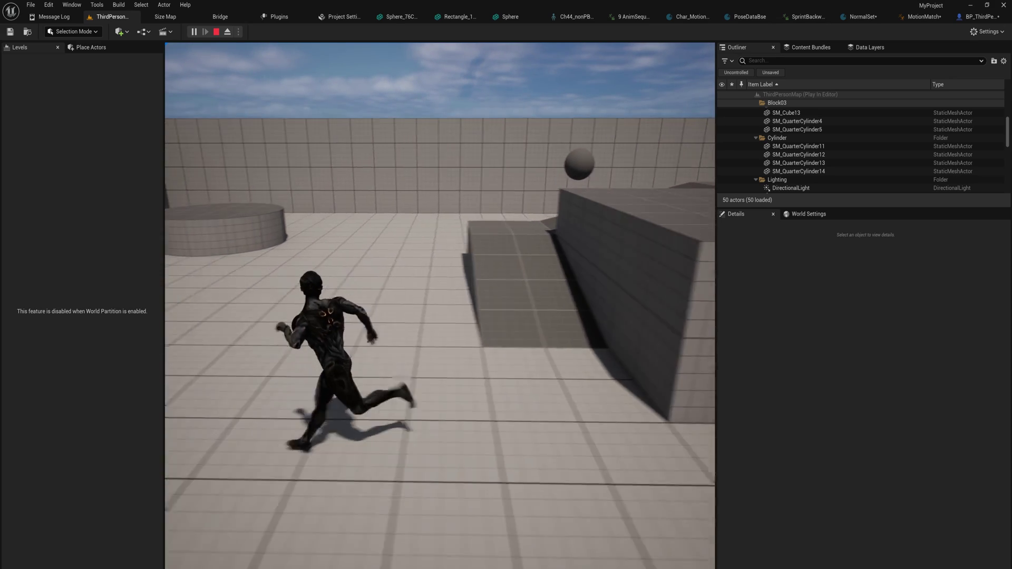
pyautogui.press('w')
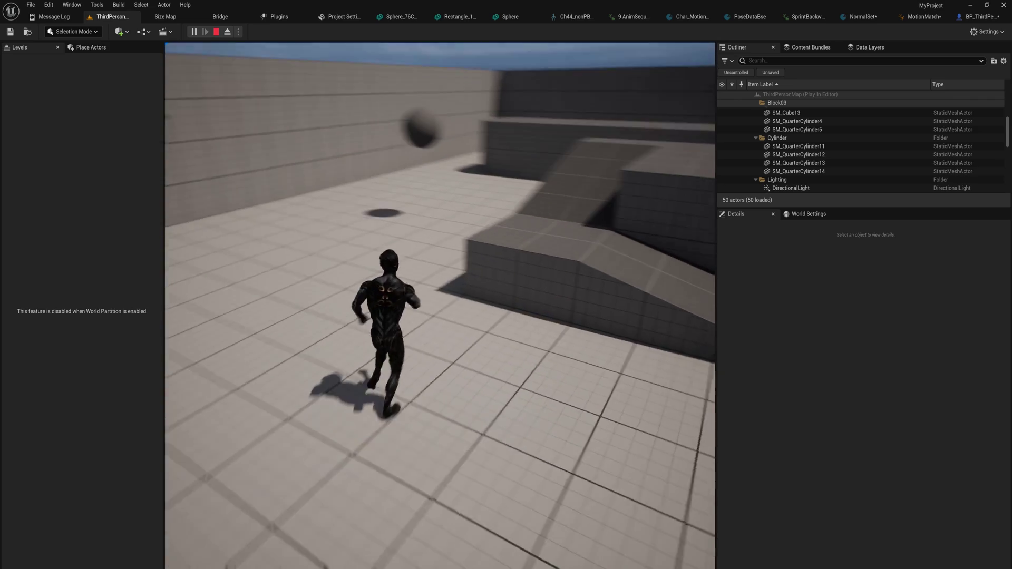
pyautogui.press('w')
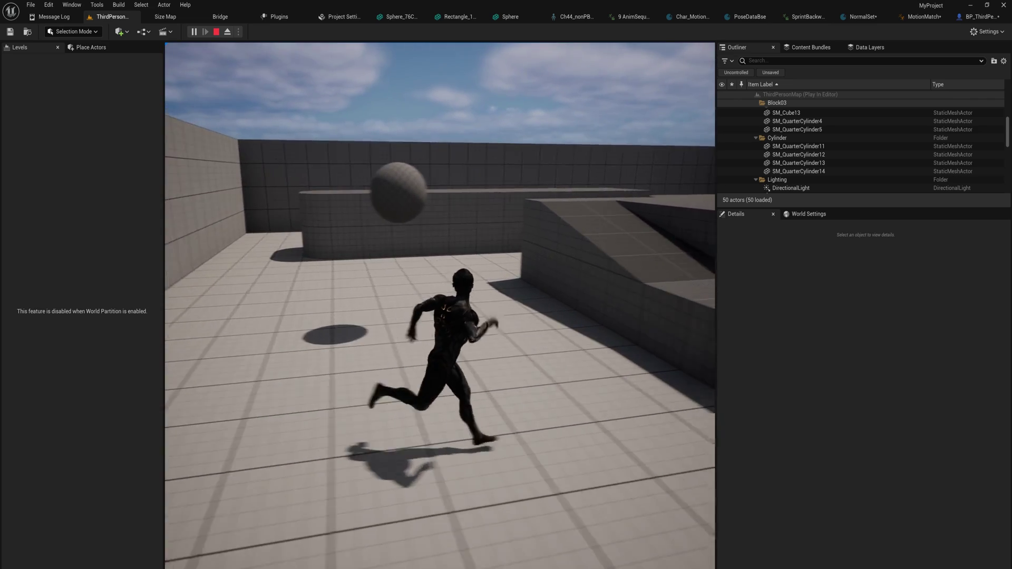
pyautogui.press('Escape')
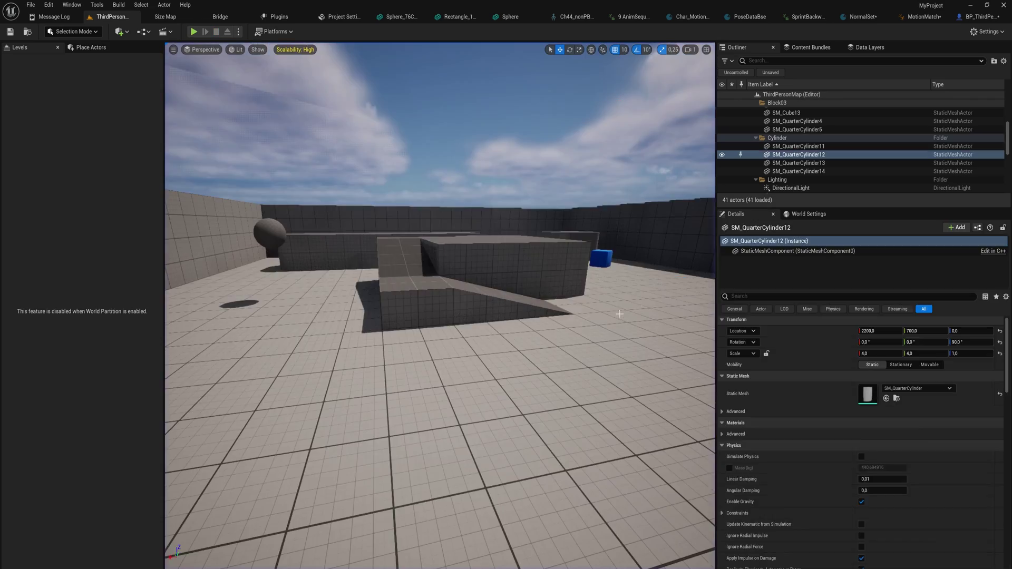
# Step: Filter BP_ThirdPersonCharacter's Class Defaults by 'control' and start a new play test
pyautogui.click(977, 17)
pyautogui.click(97, 73)
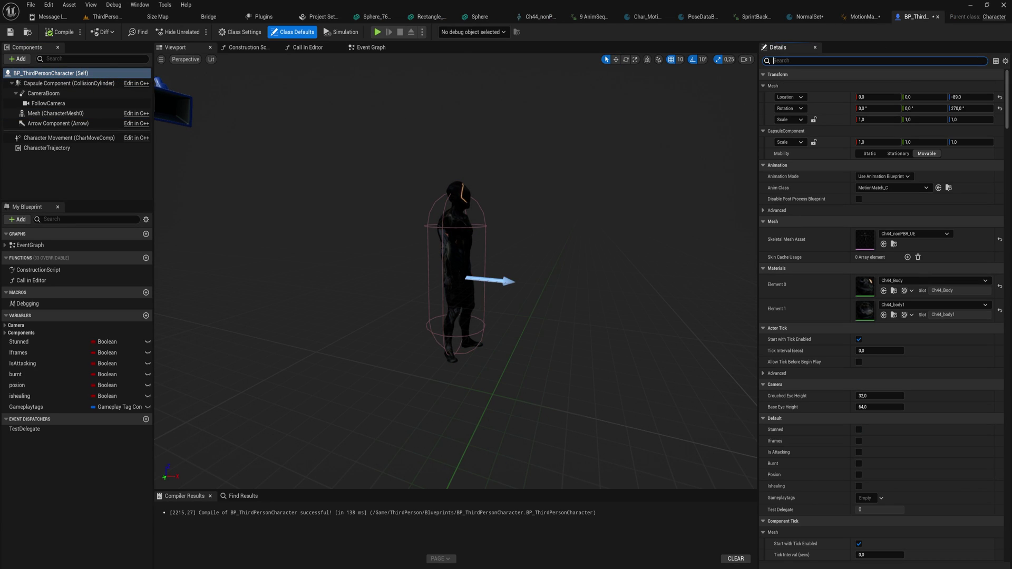
pyautogui.write('p')
pyautogui.press('BackSpace')
pyautogui.write('control')
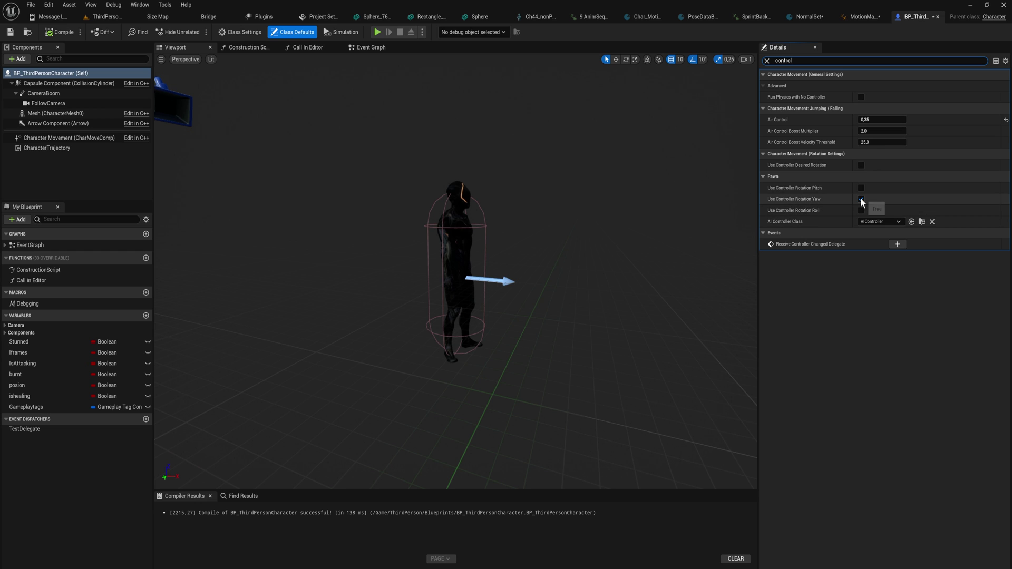
pyautogui.hotkey('alt', 'p')
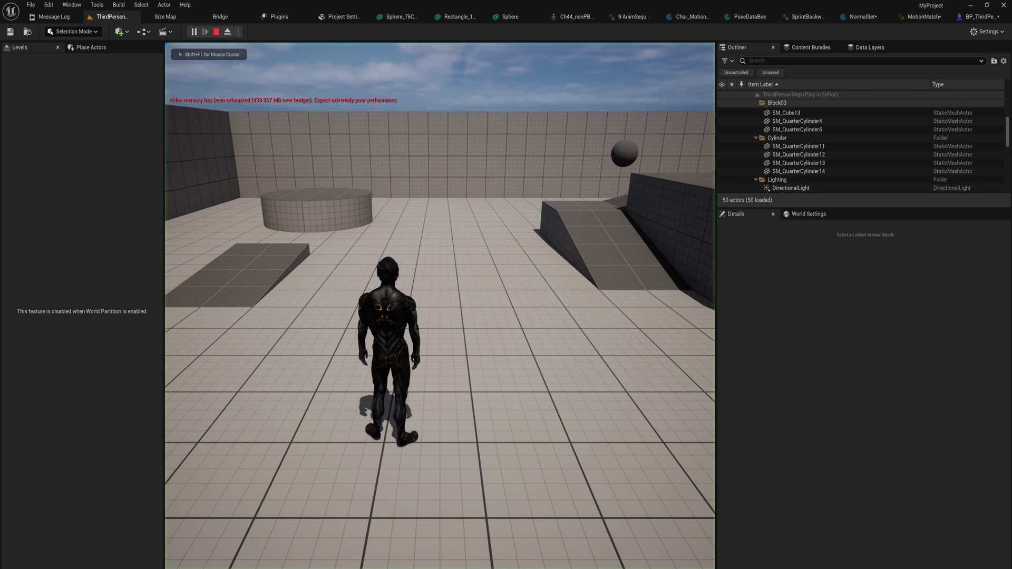
# Step: Run the character in all directions, up the ramp and along the block, then stop playing
pyautogui.press('d')
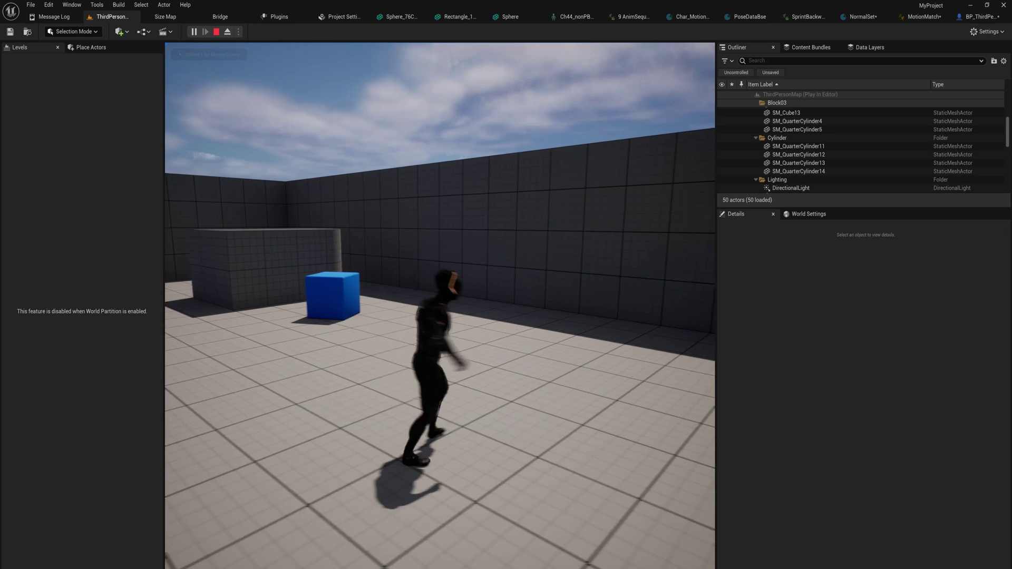
pyautogui.press('a')
pyautogui.press('s')
pyautogui.press('a')
pyautogui.press('w')
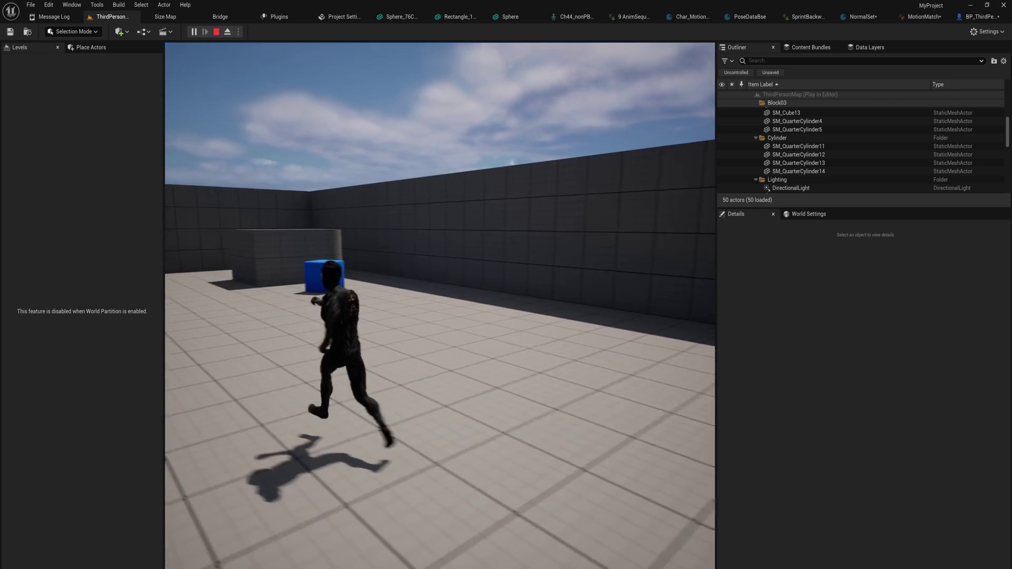
pyautogui.press('d')
pyautogui.press('s')
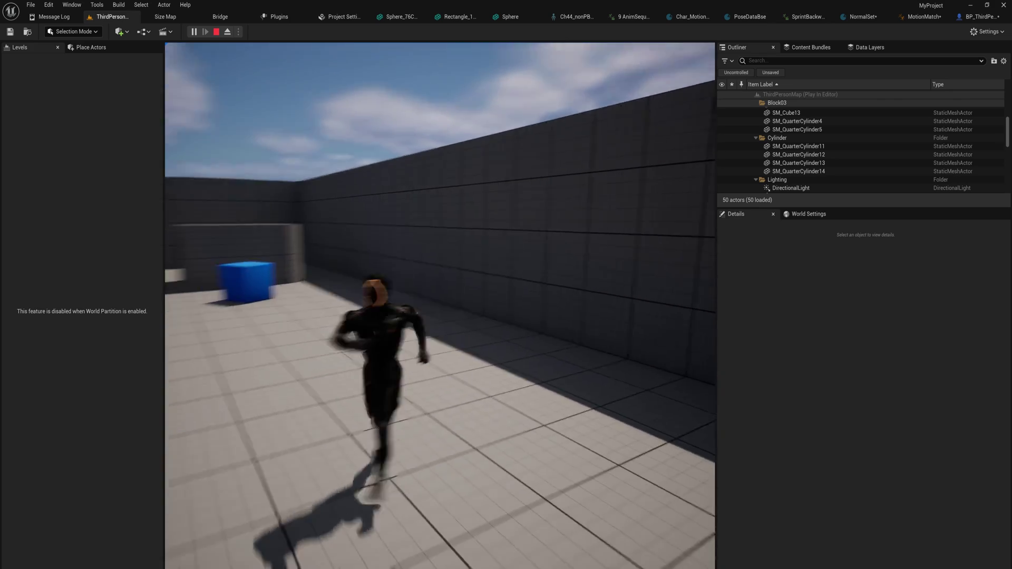
pyautogui.press('w')
pyautogui.press('a')
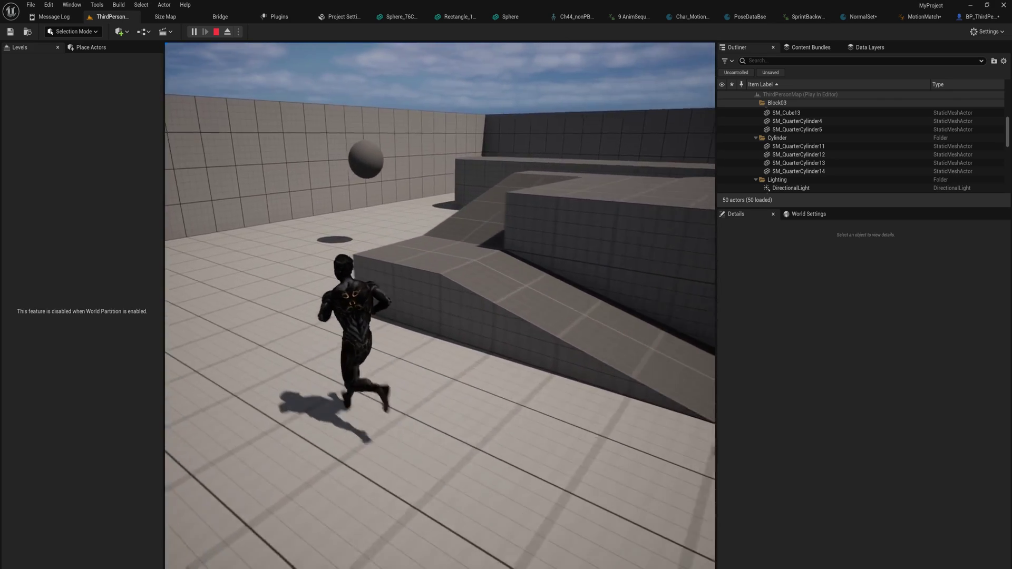
pyautogui.press('w')
pyautogui.press('a')
pyautogui.press('w')
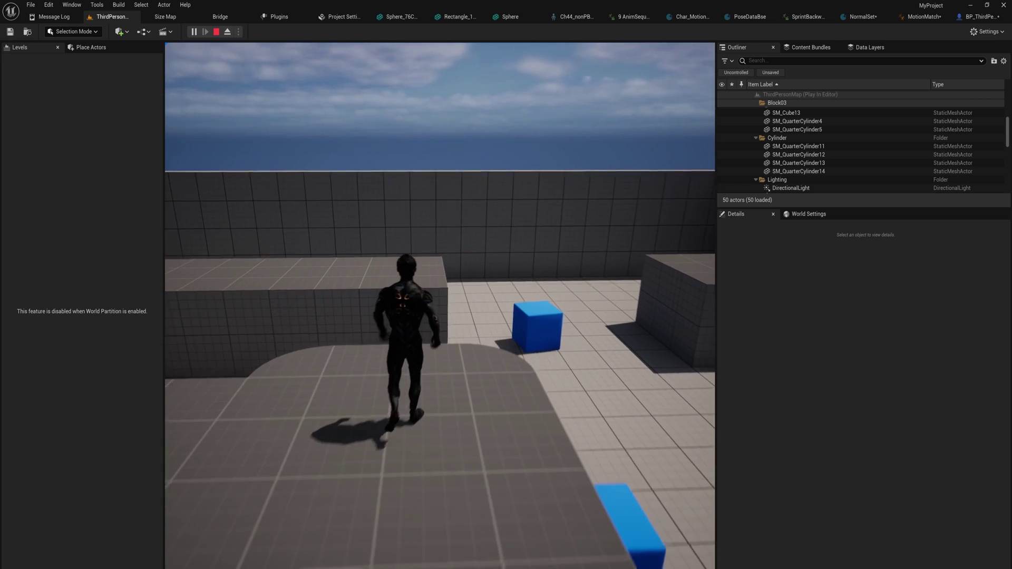
pyautogui.press('Escape')
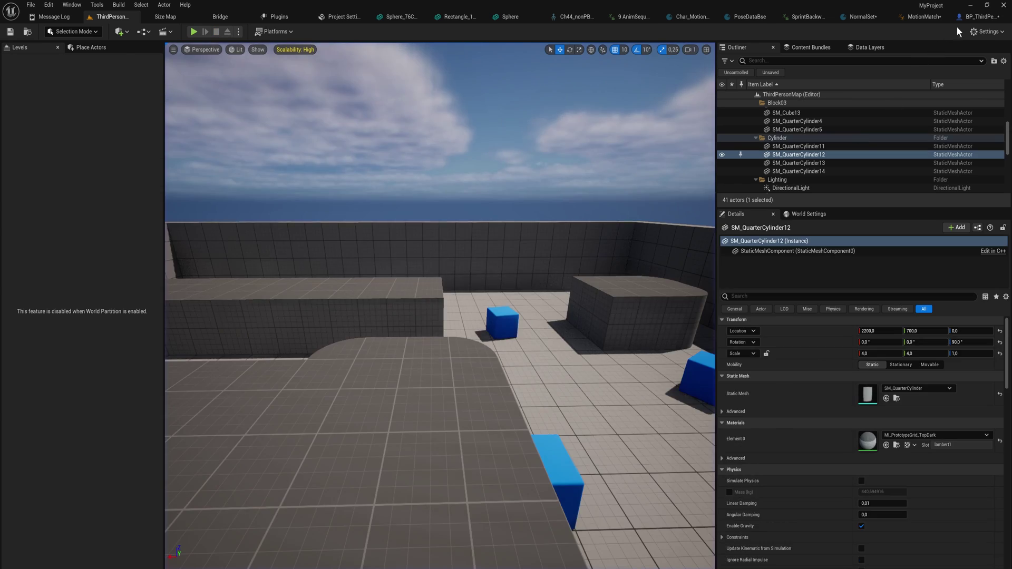
# Step: Go back to the ThirdPersonMap level and start a fresh play test
pyautogui.click(976, 16)
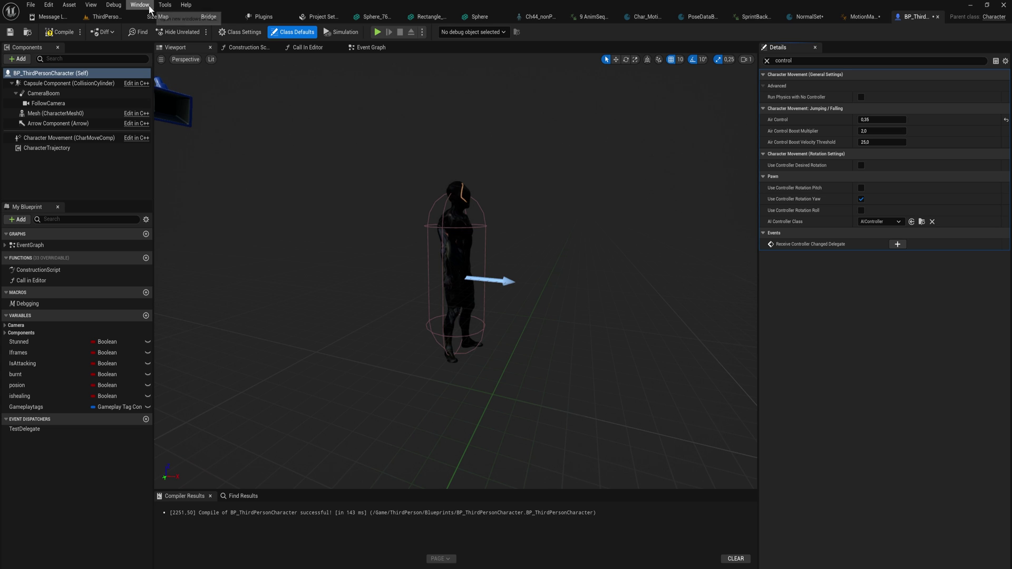
pyautogui.click(121, 16)
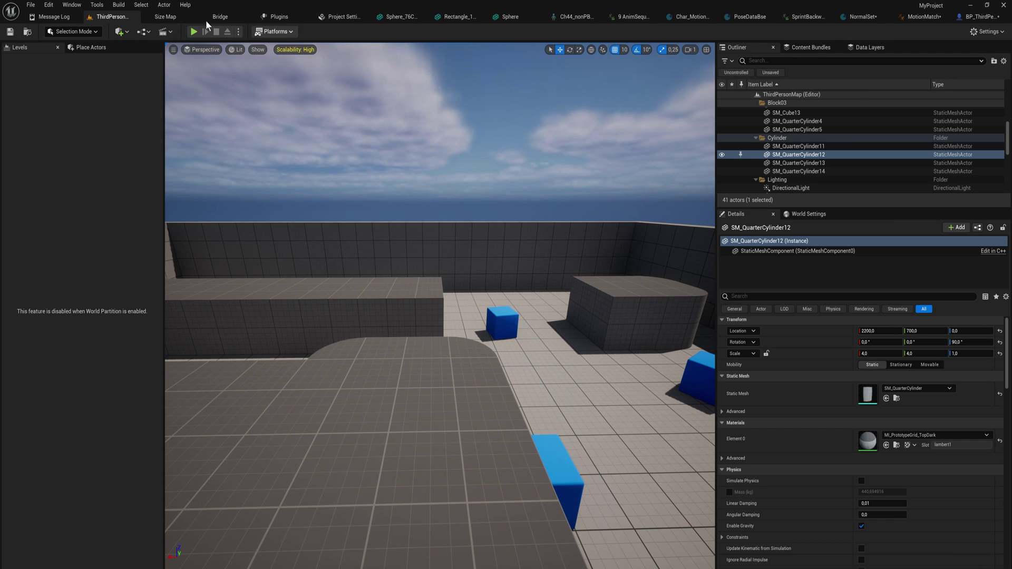
pyautogui.click(193, 31)
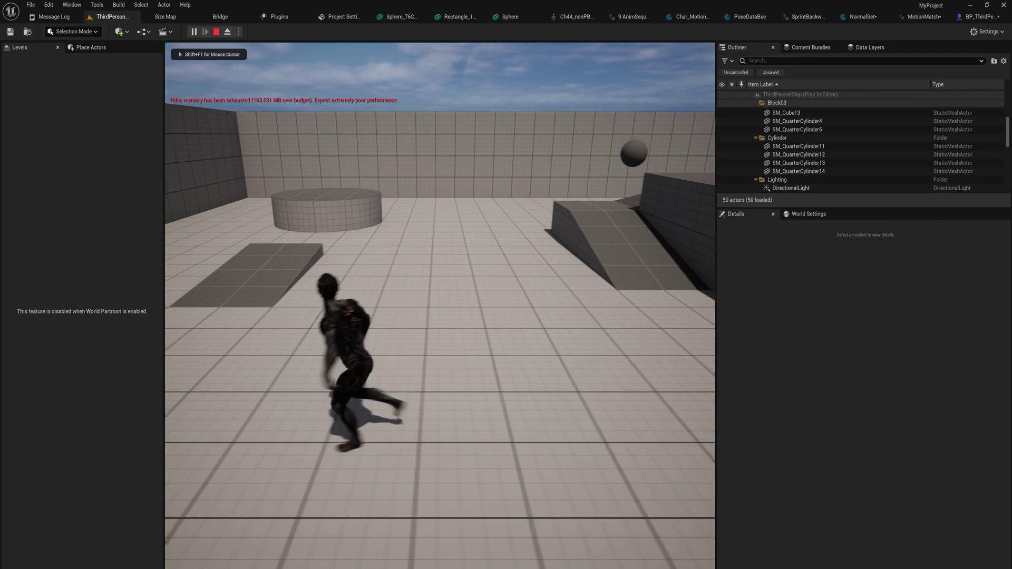
pyautogui.press('w')
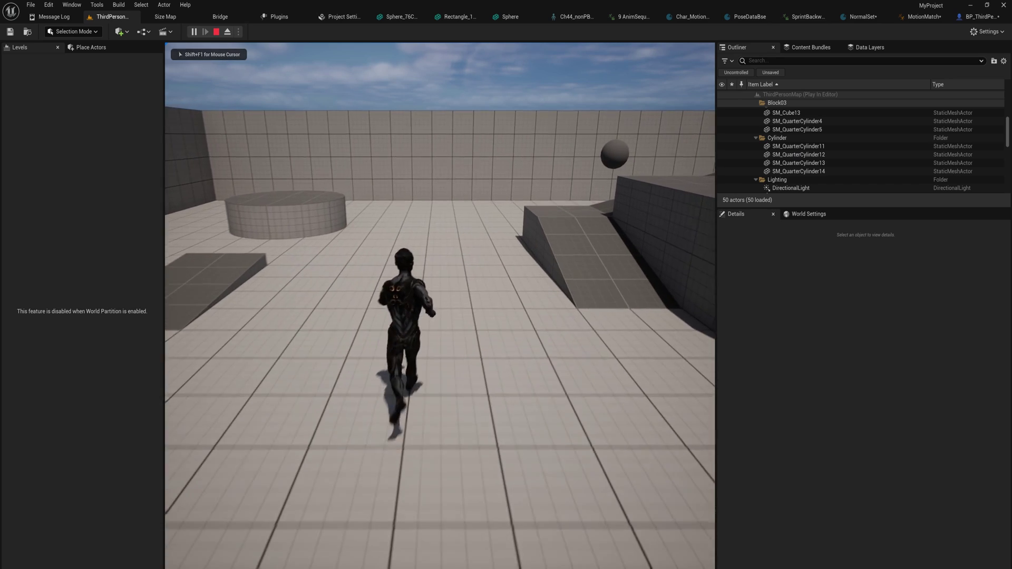
pyautogui.press('w')
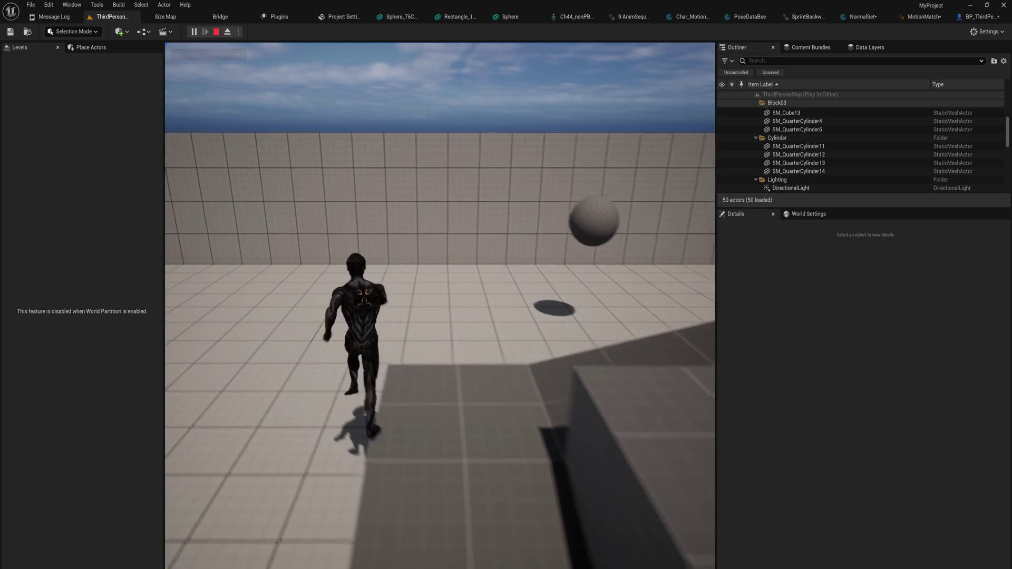
pyautogui.press('w')
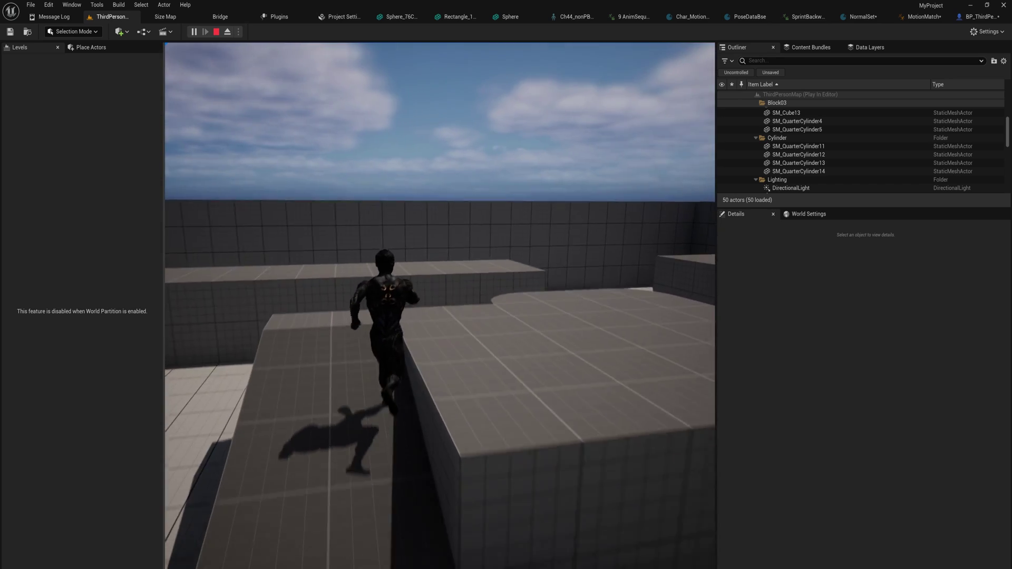
pyautogui.press('w')
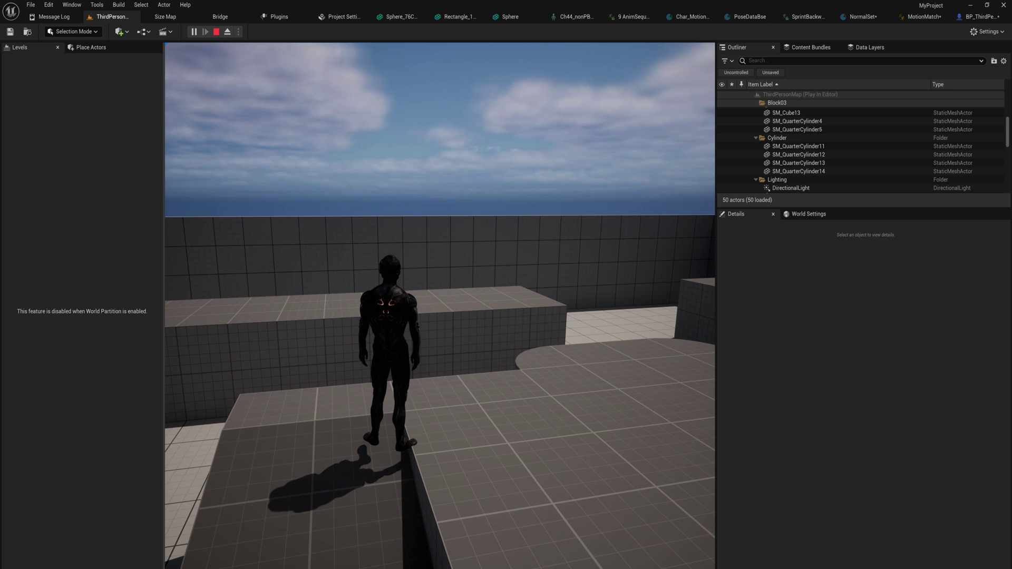
pyautogui.press('w')
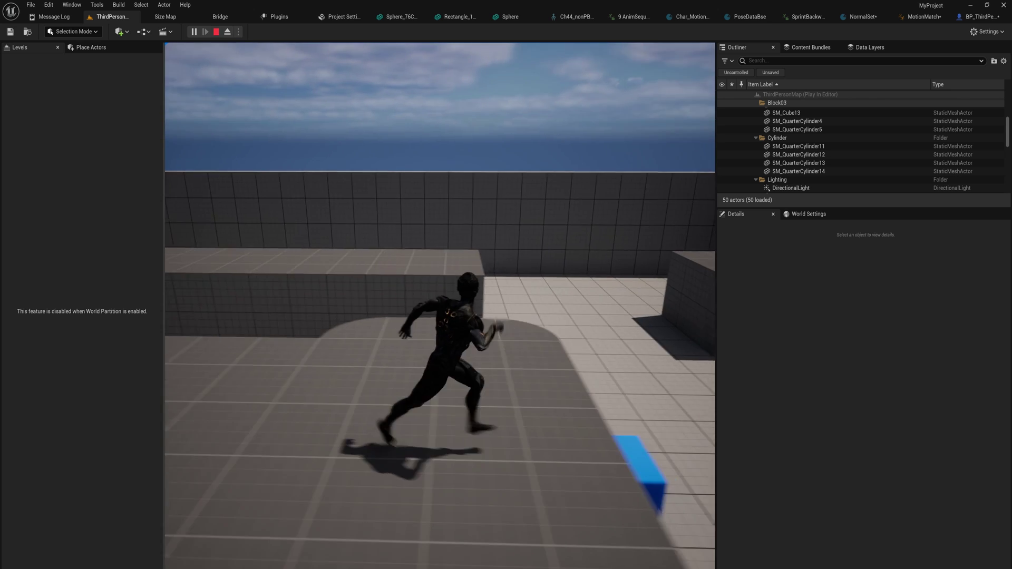